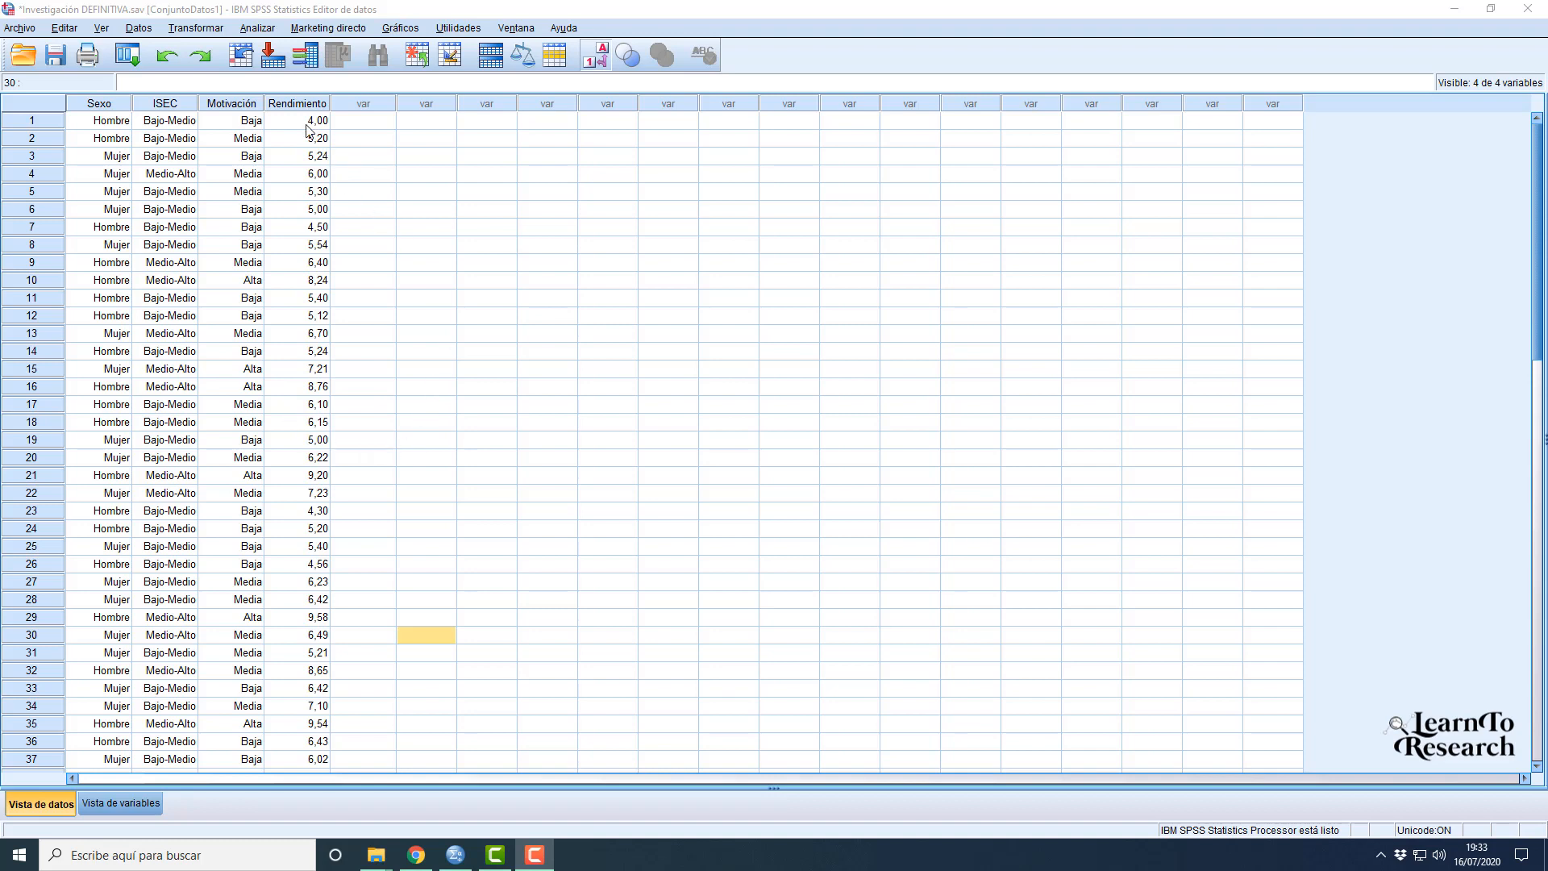
# - Open the hierarchical cluster analysis setup with Motivación, Rendimiento and ISEC as the variables
pyautogui.click(258, 28)
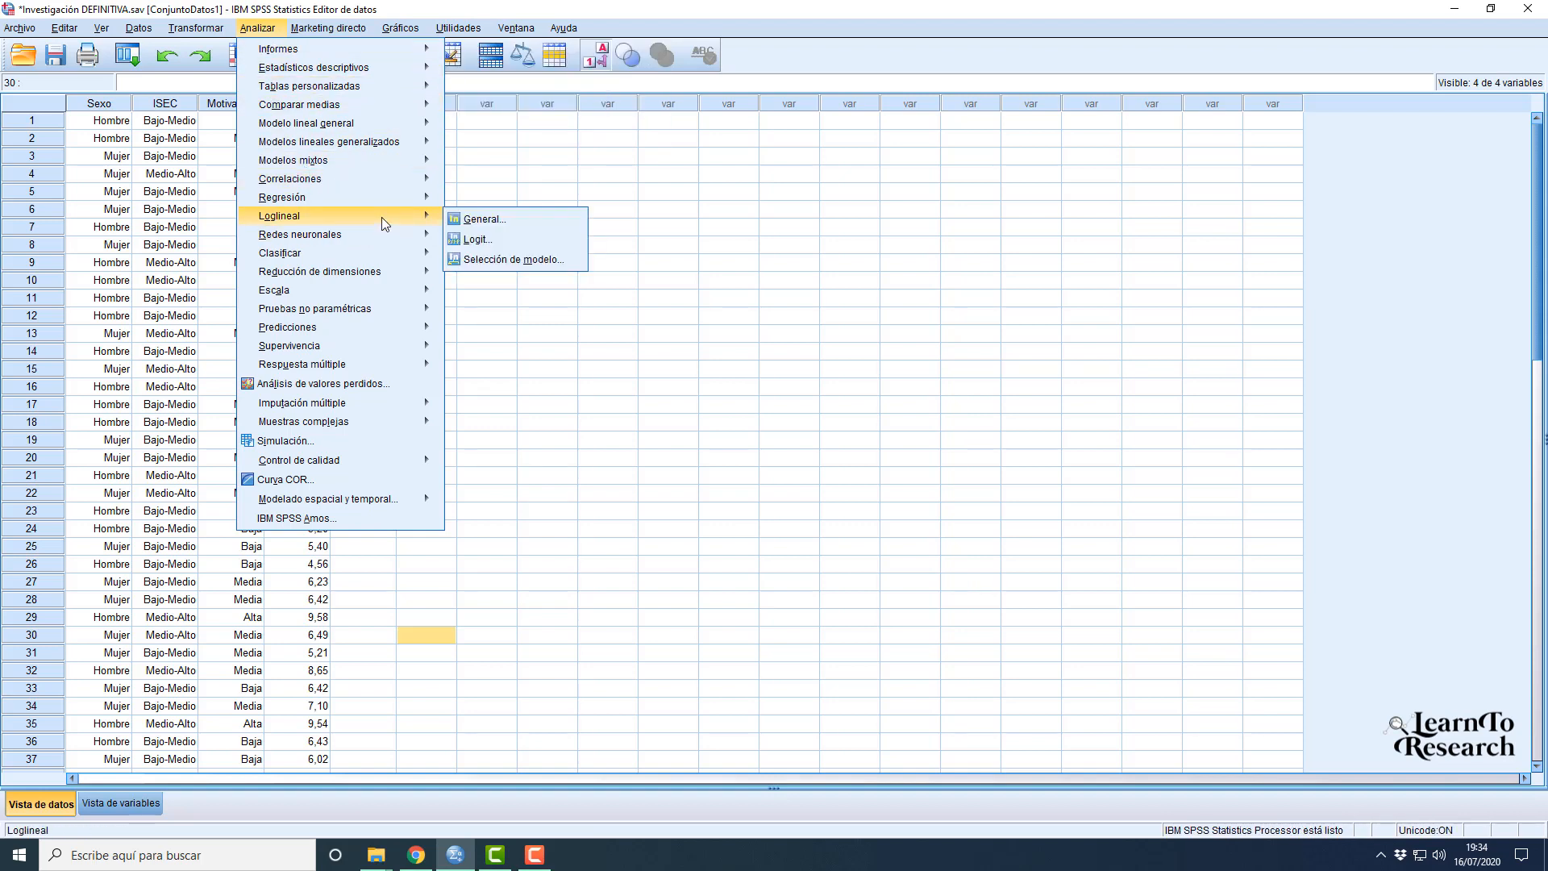
pyautogui.moveTo(409, 307)
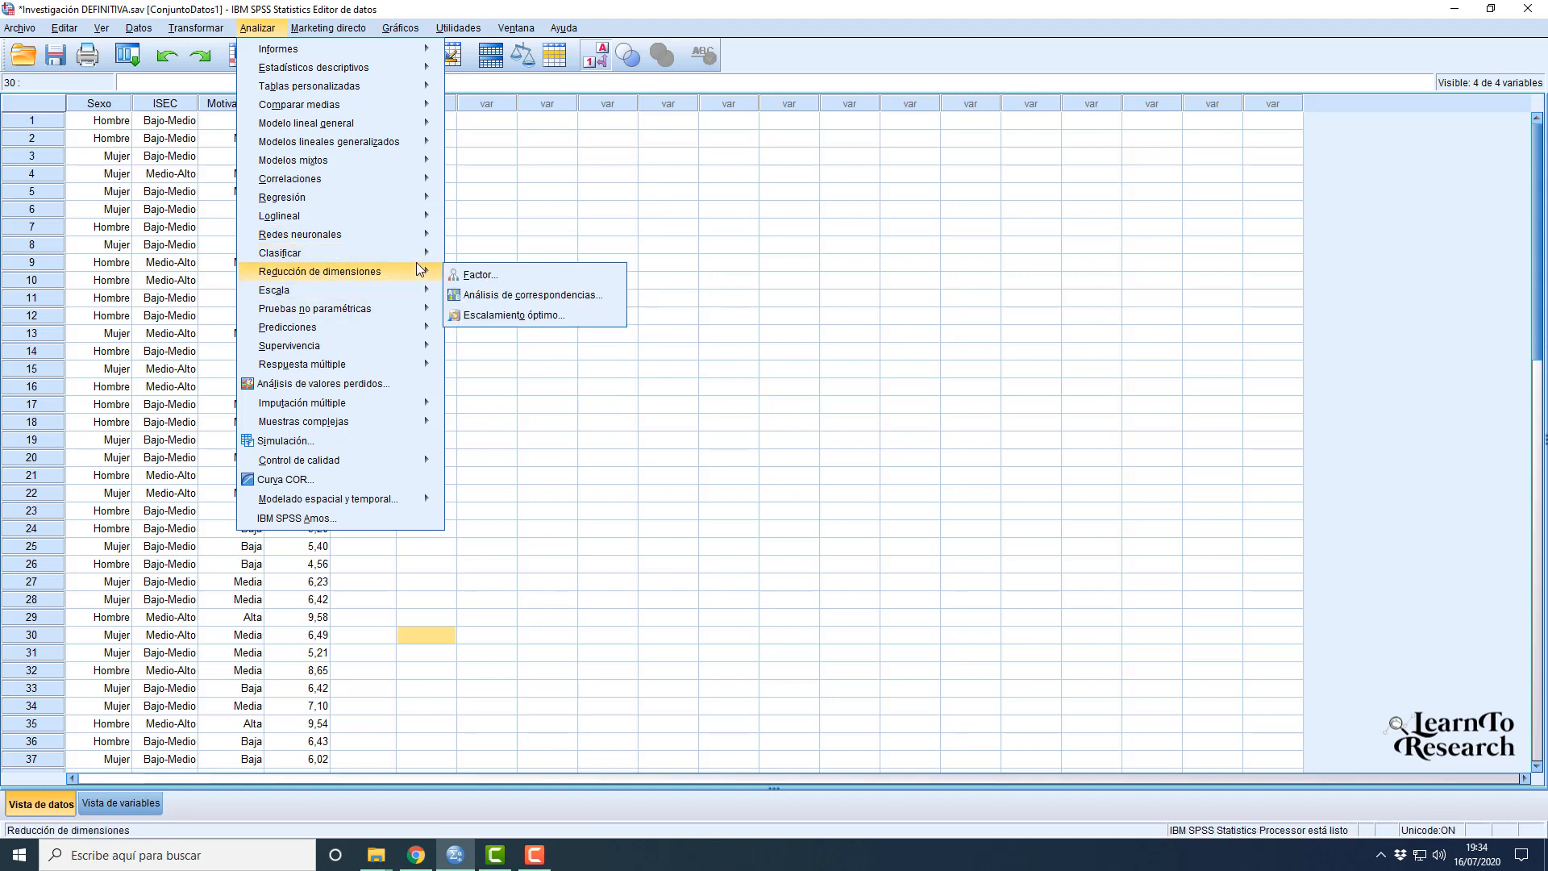
pyautogui.moveTo(419, 254)
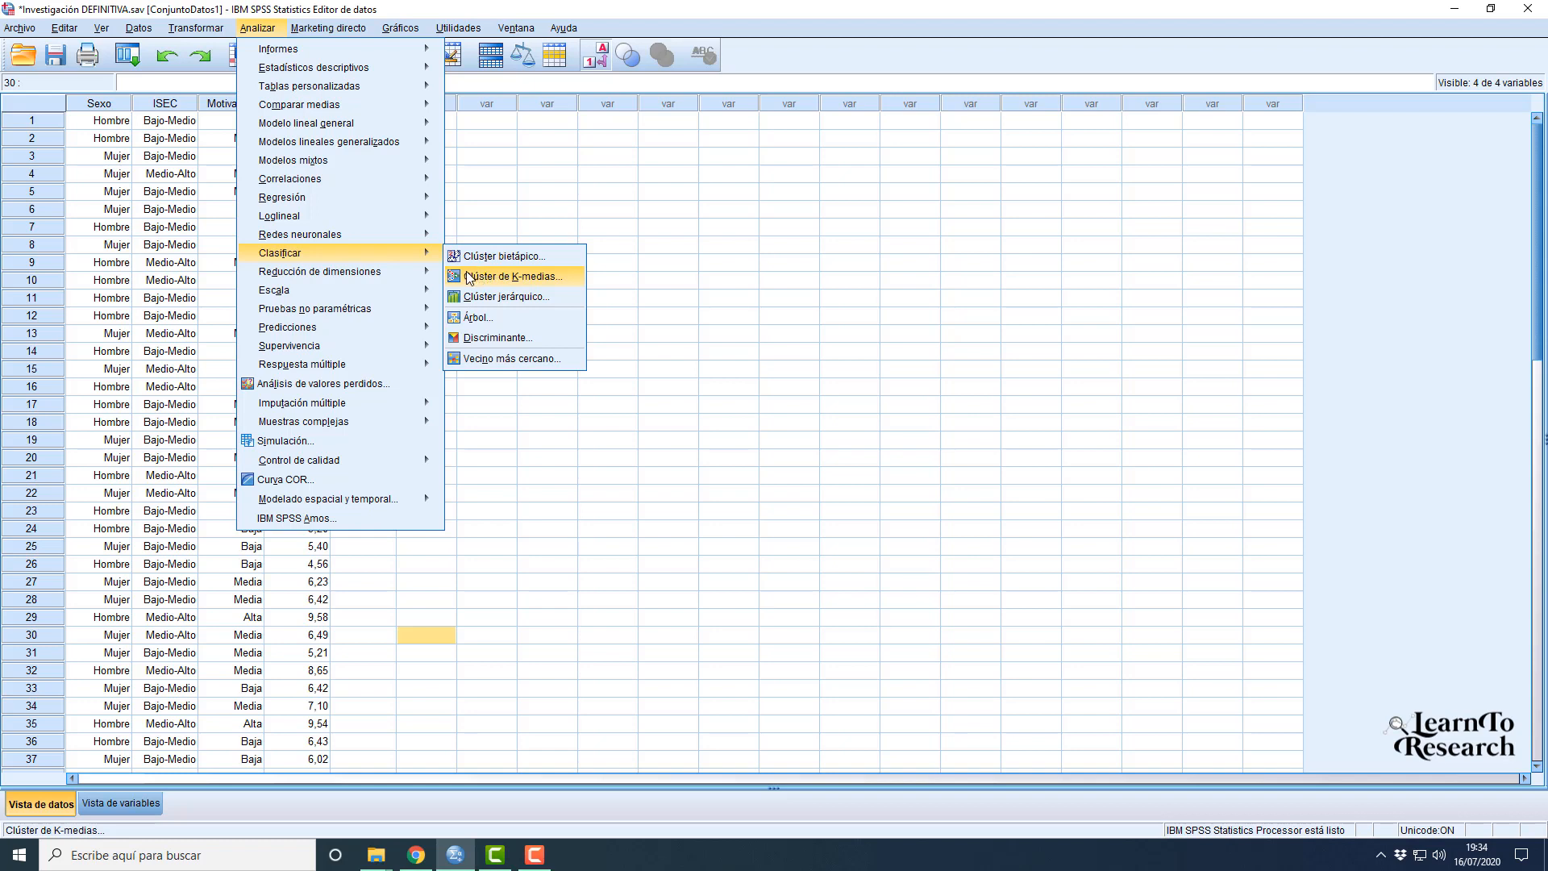
pyautogui.click(506, 297)
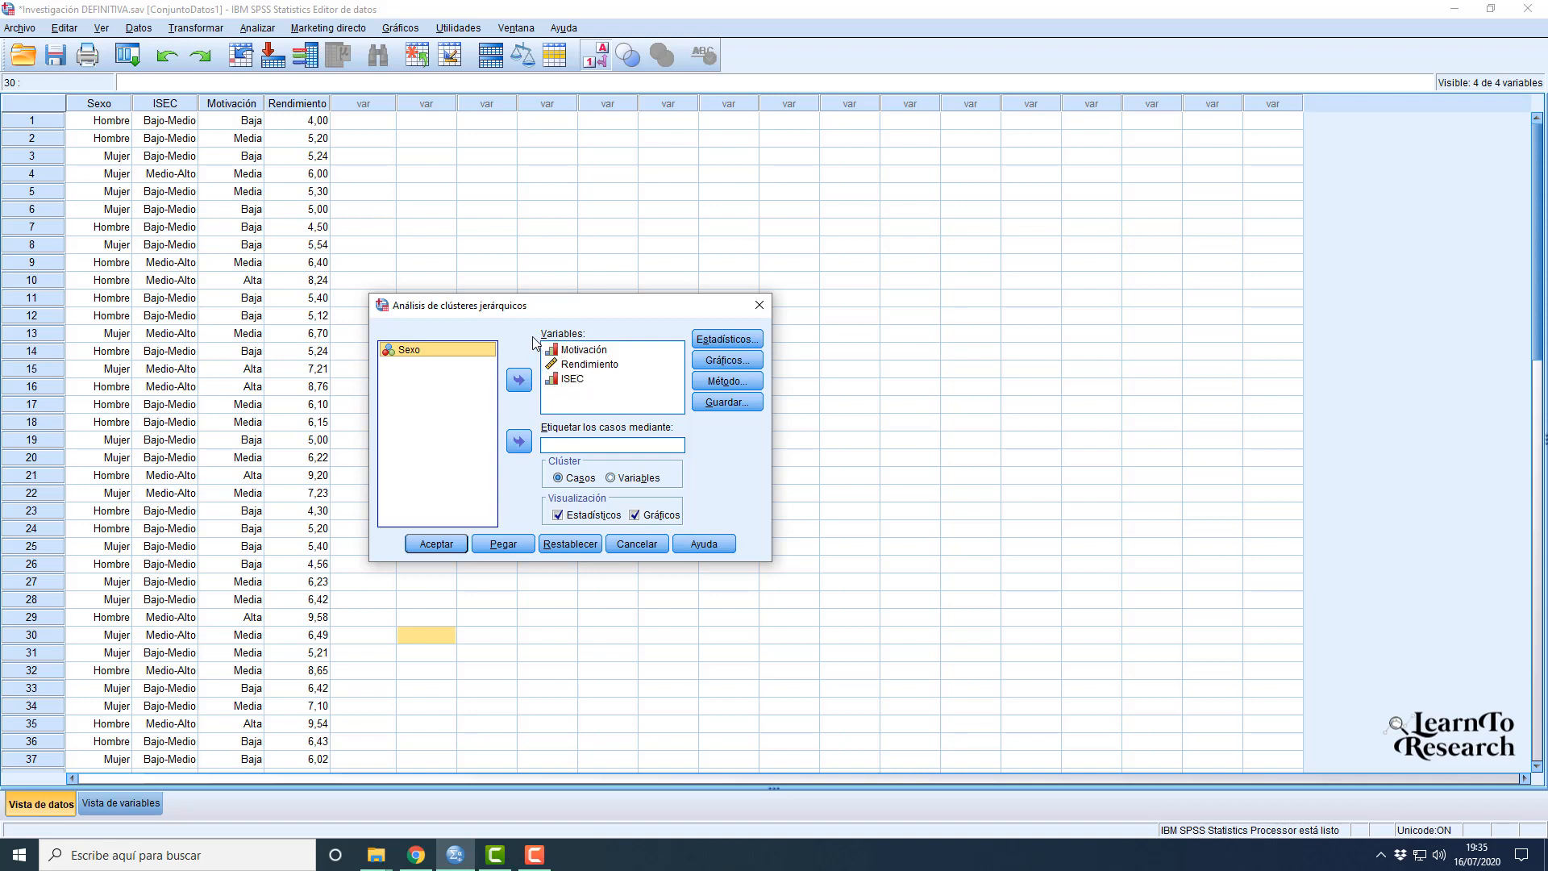
pyautogui.moveTo(530, 304); pyautogui.dragTo(603, 321)
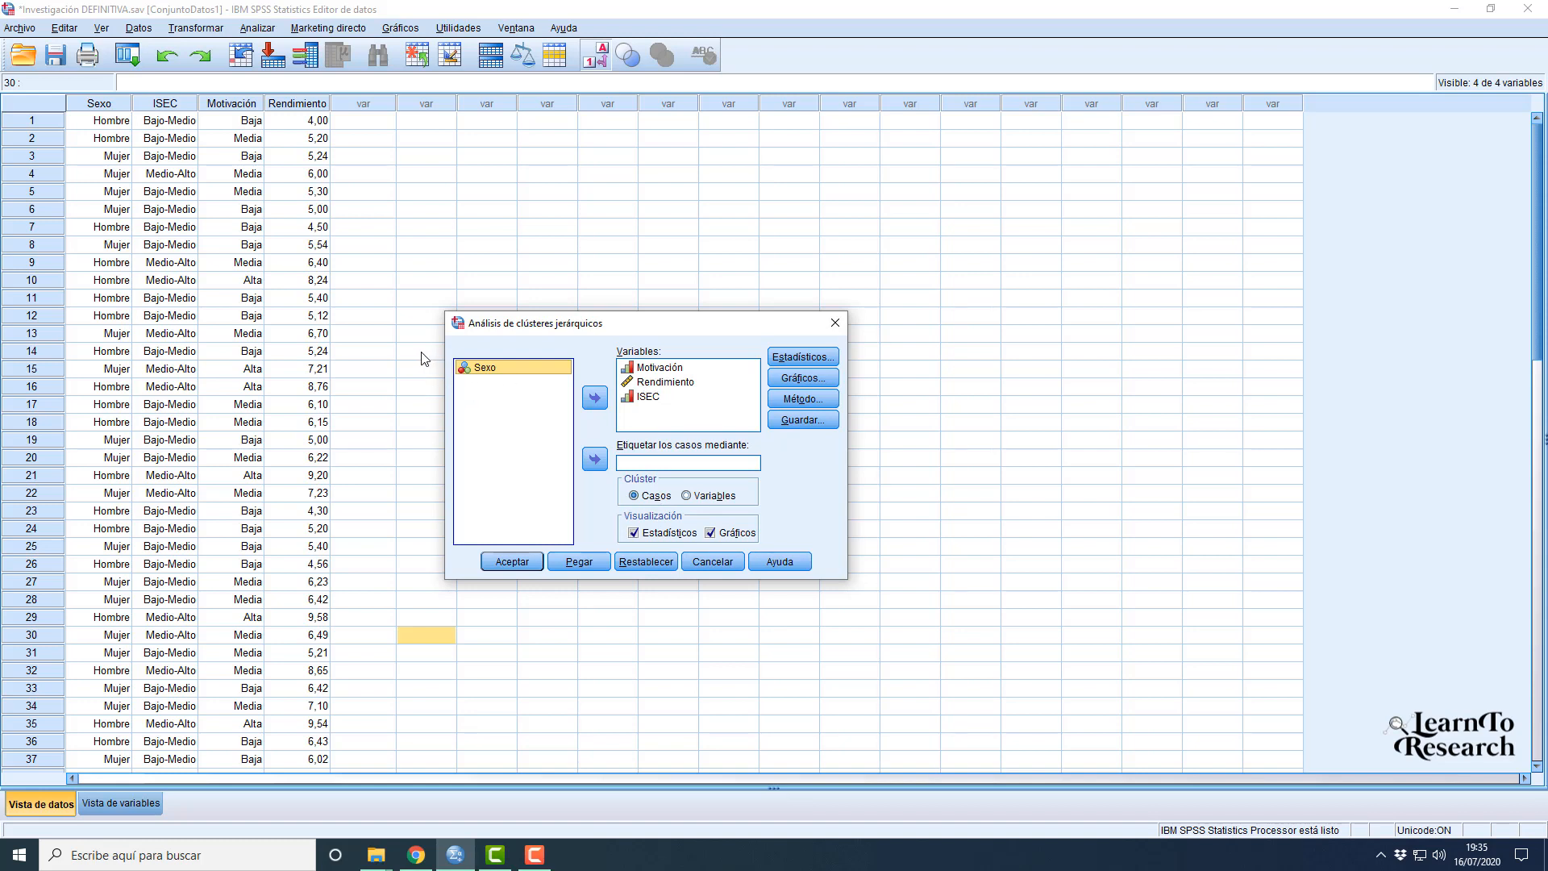
pyautogui.moveTo(501, 312); pyautogui.dragTo(524, 323)
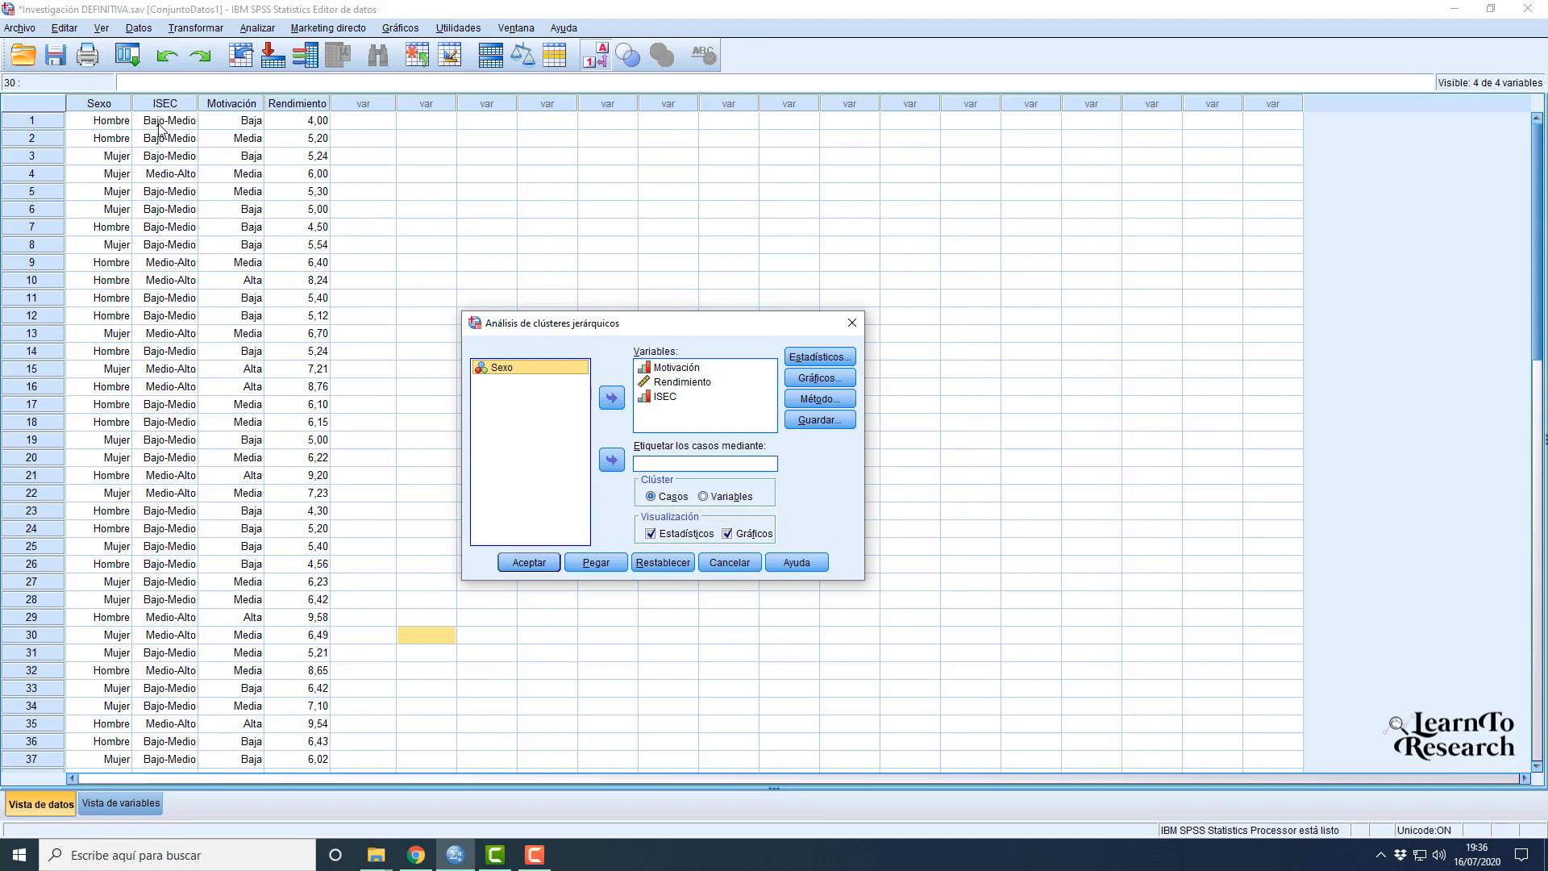
# - Check the value labels of the ISEC and Motivación variables in the variable definitions
pyautogui.click(89, 803)
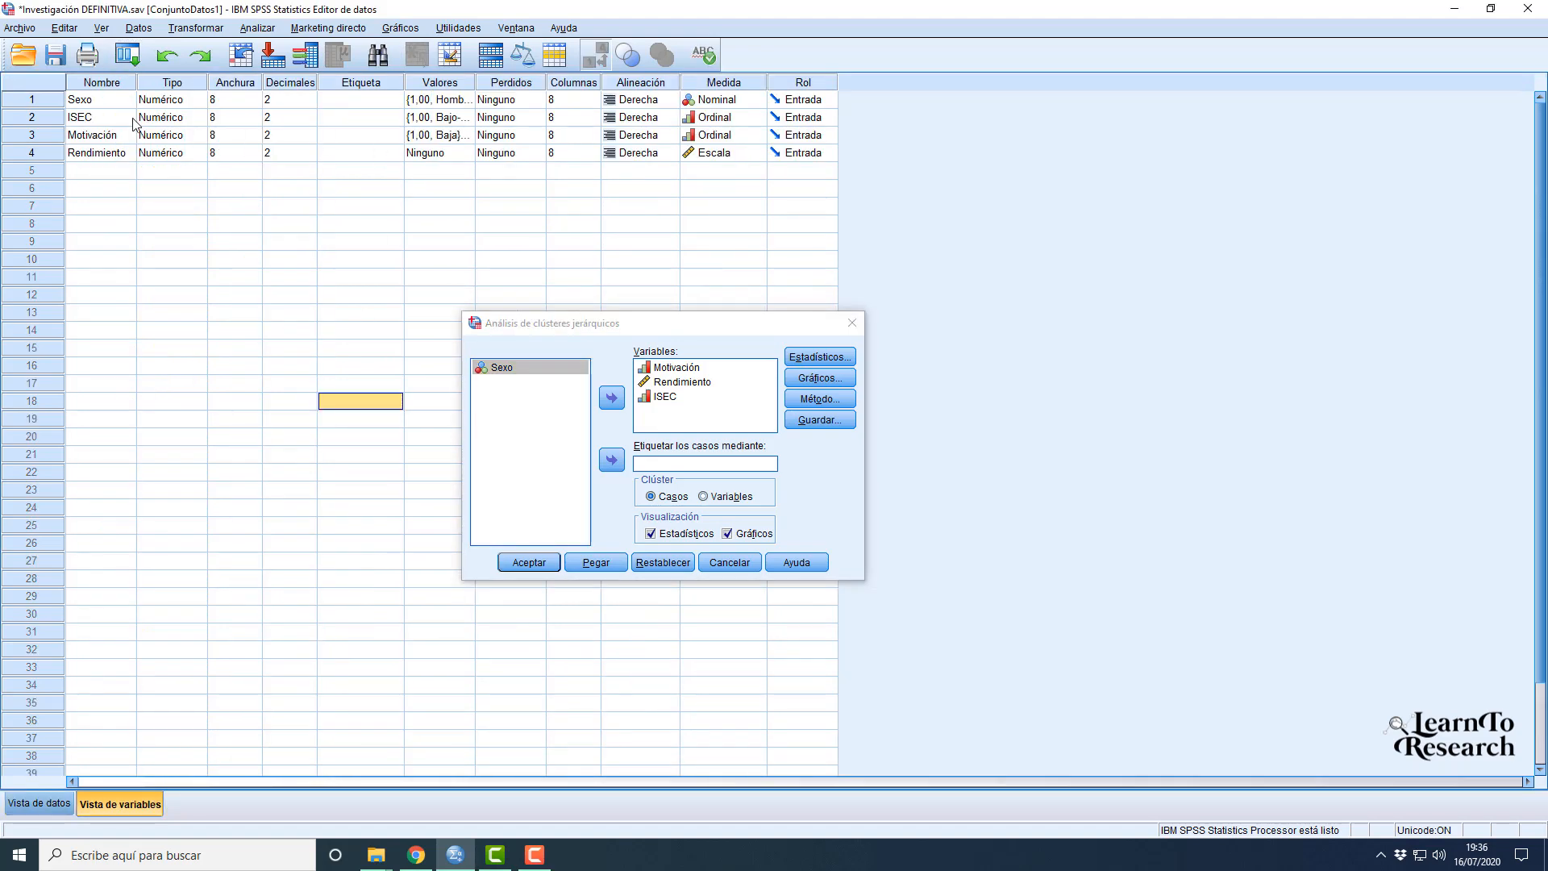
pyautogui.doubleClick(470, 118)
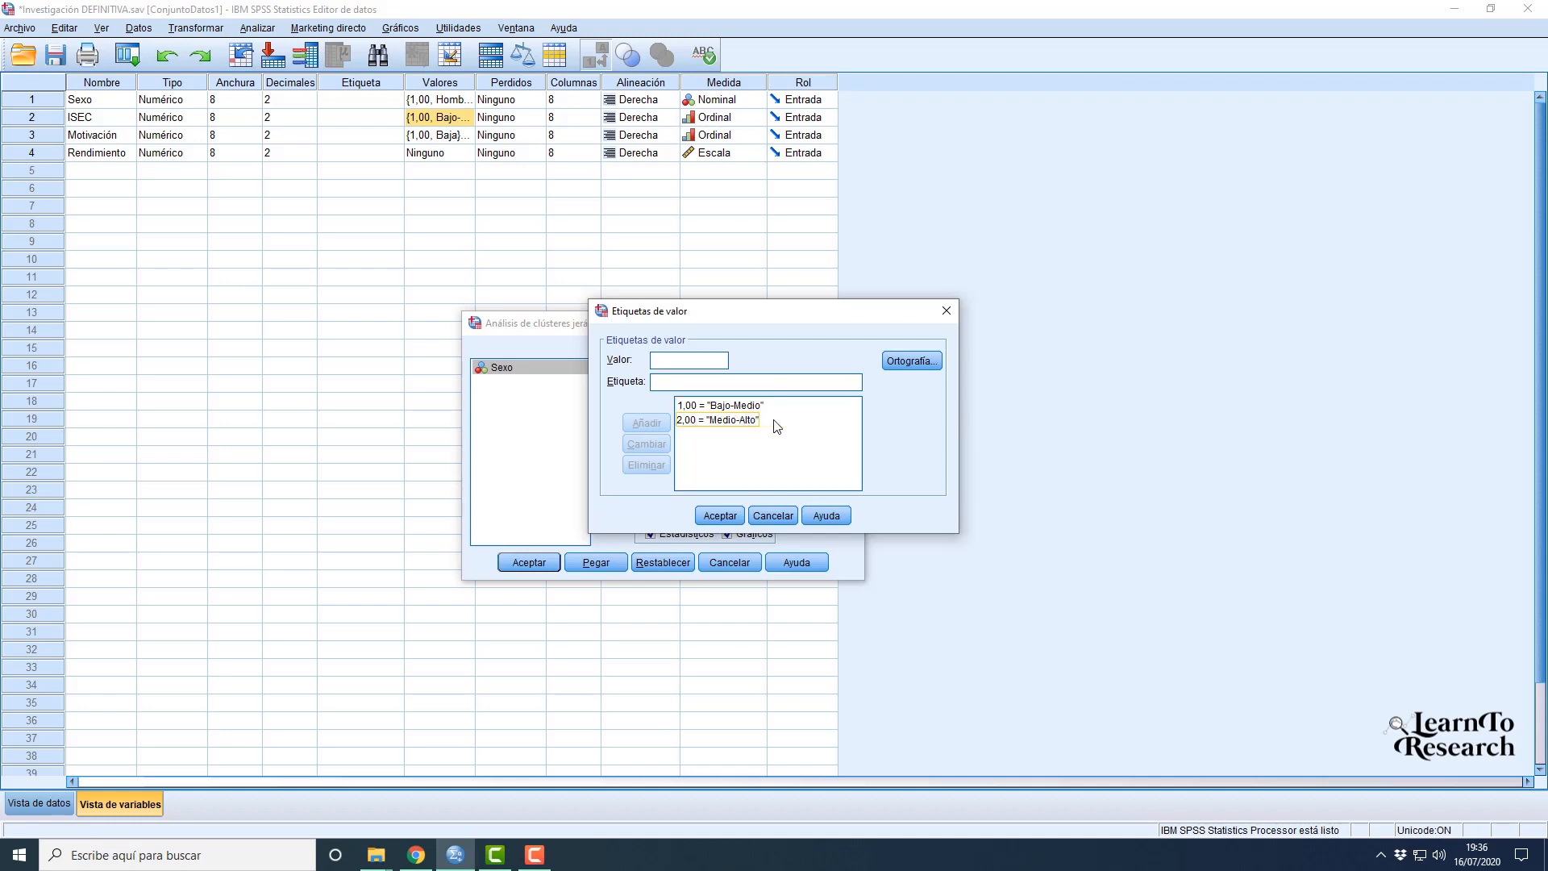
pyautogui.click(939, 310)
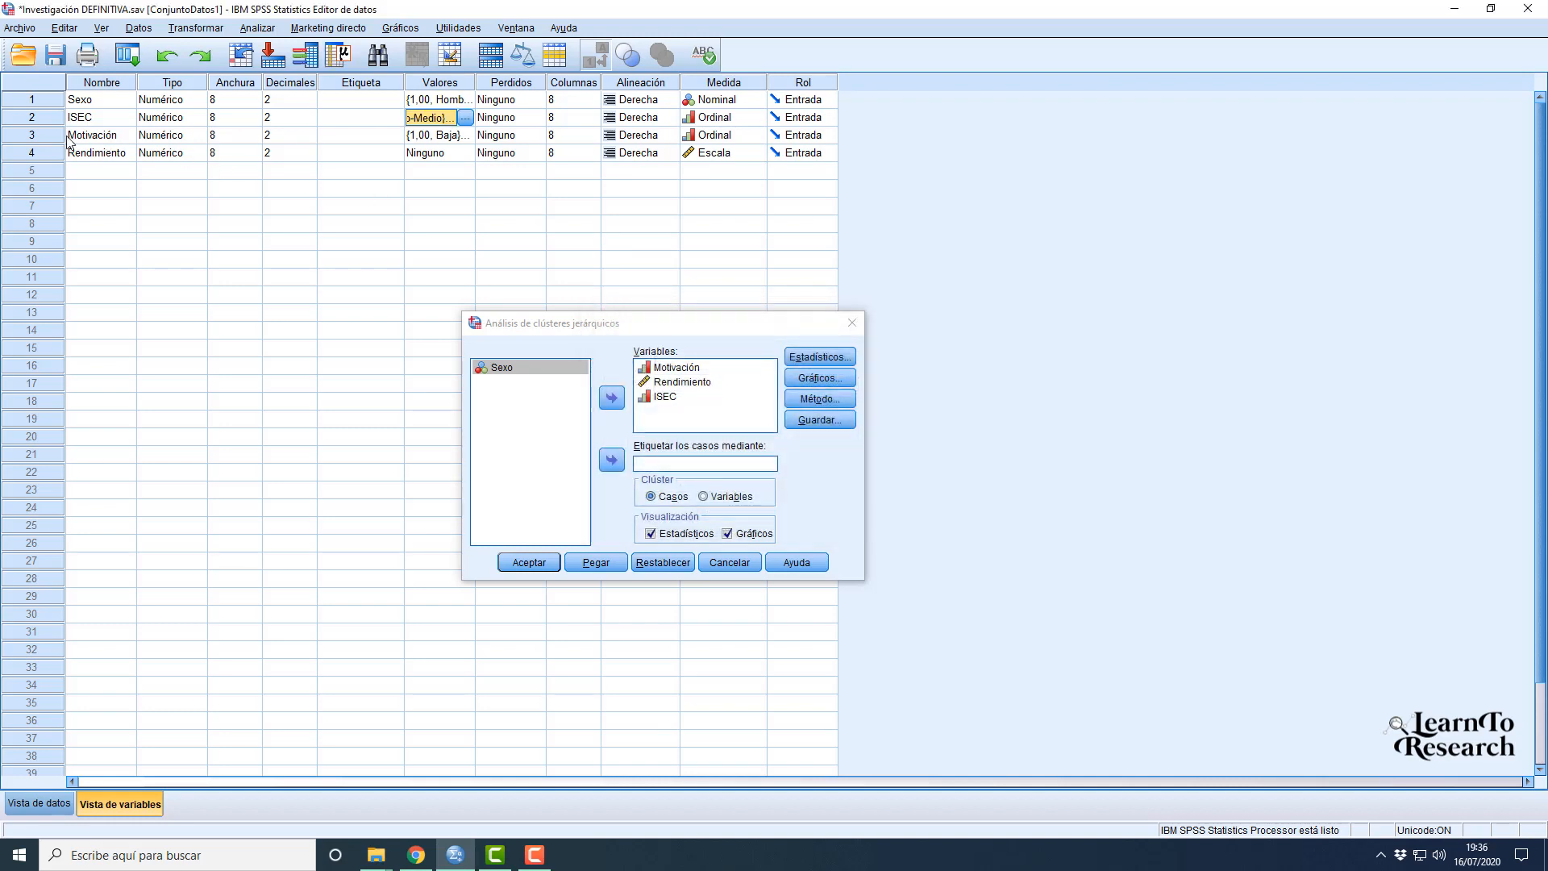
pyautogui.click(472, 138)
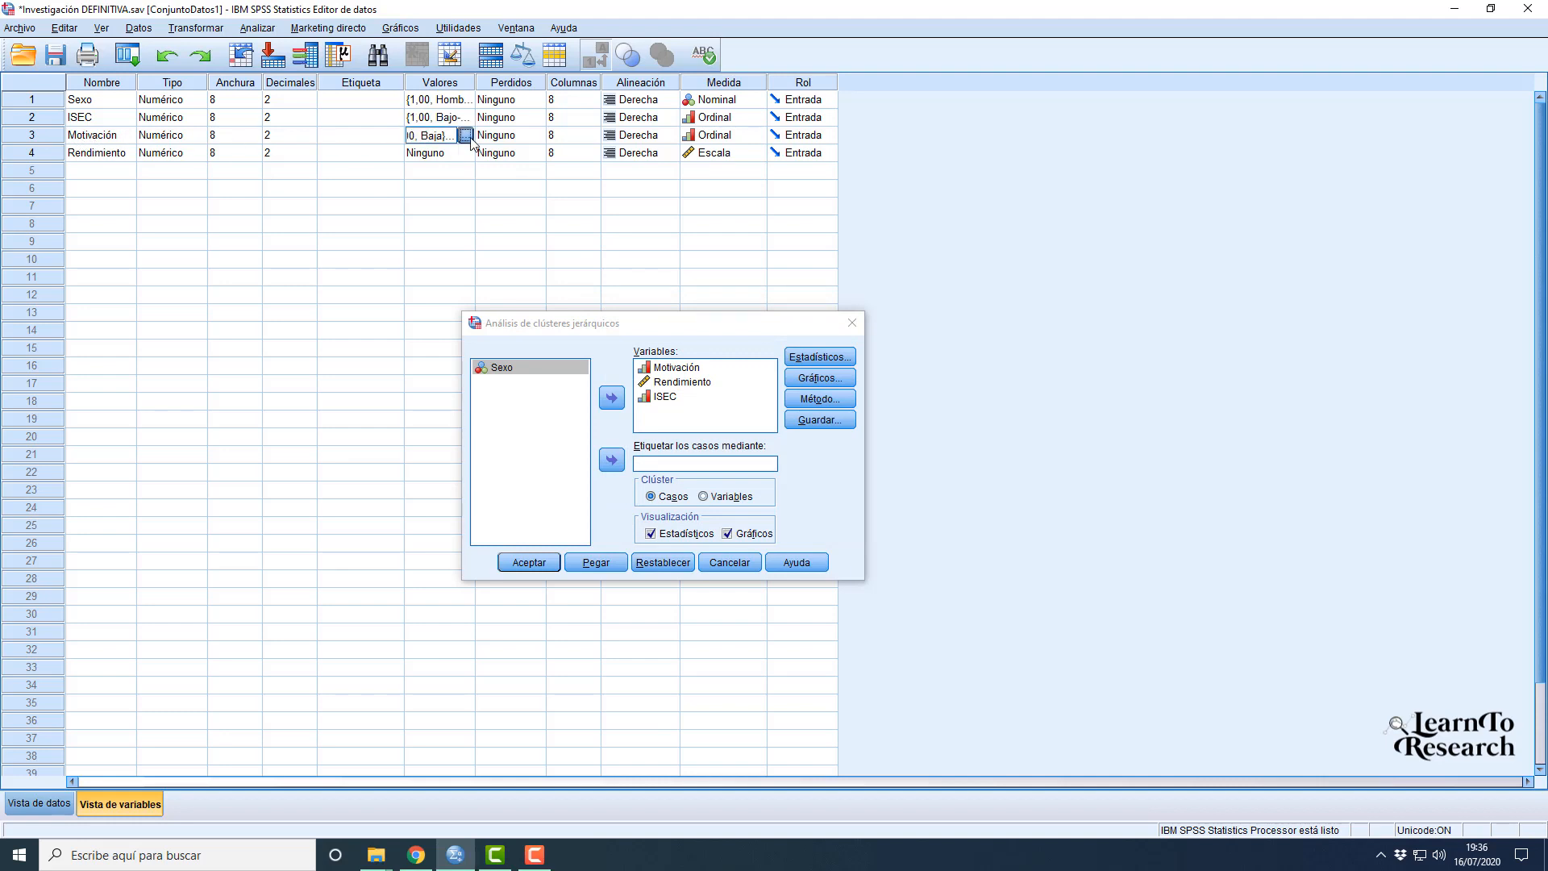
pyautogui.click(466, 135)
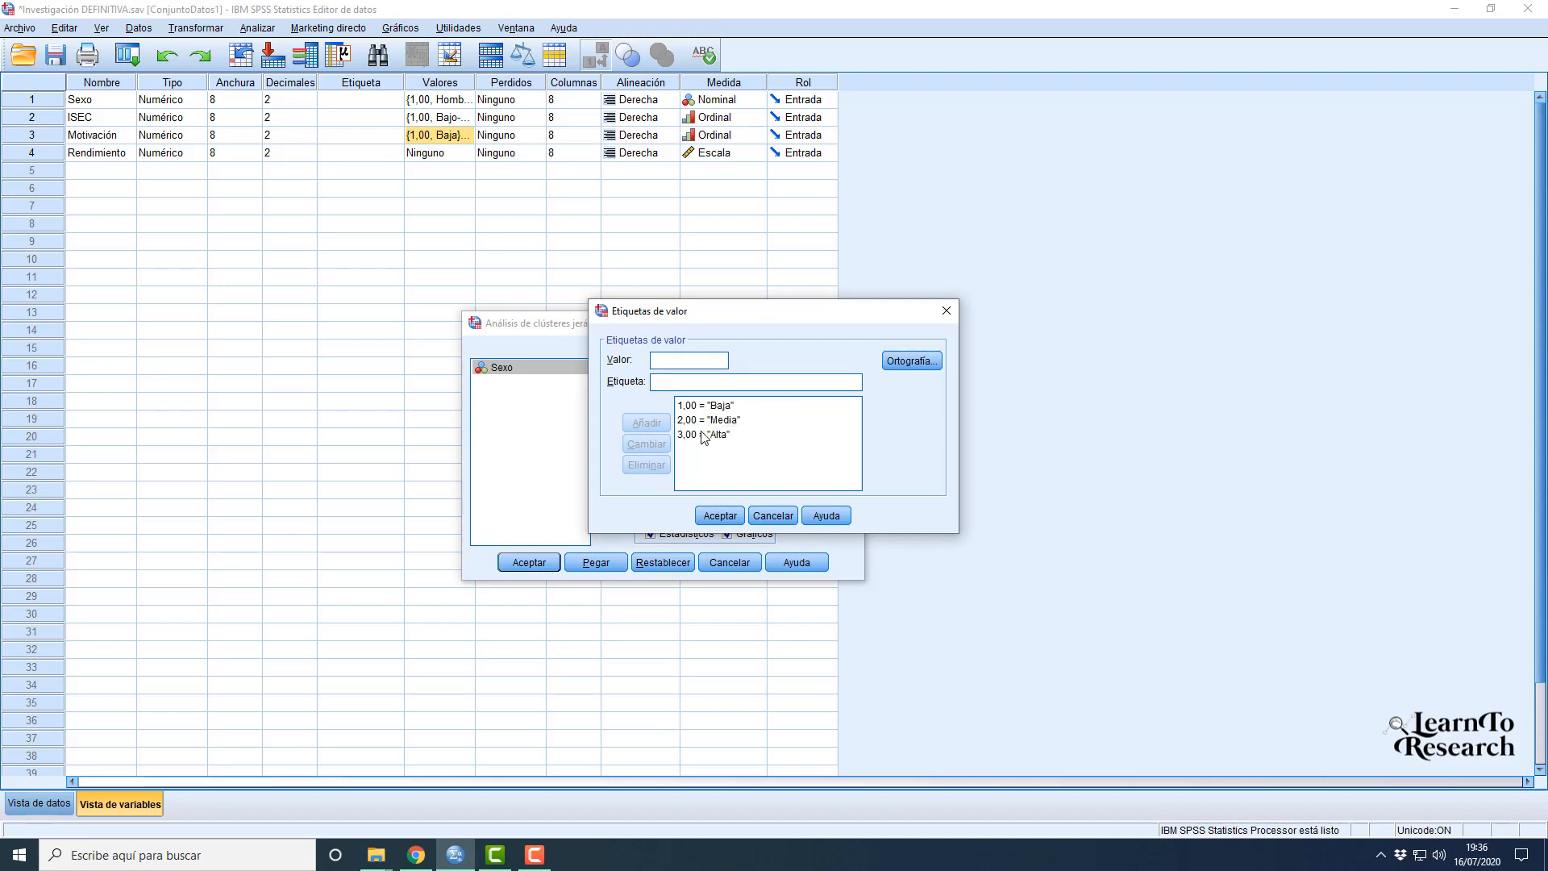
pyautogui.click(946, 311)
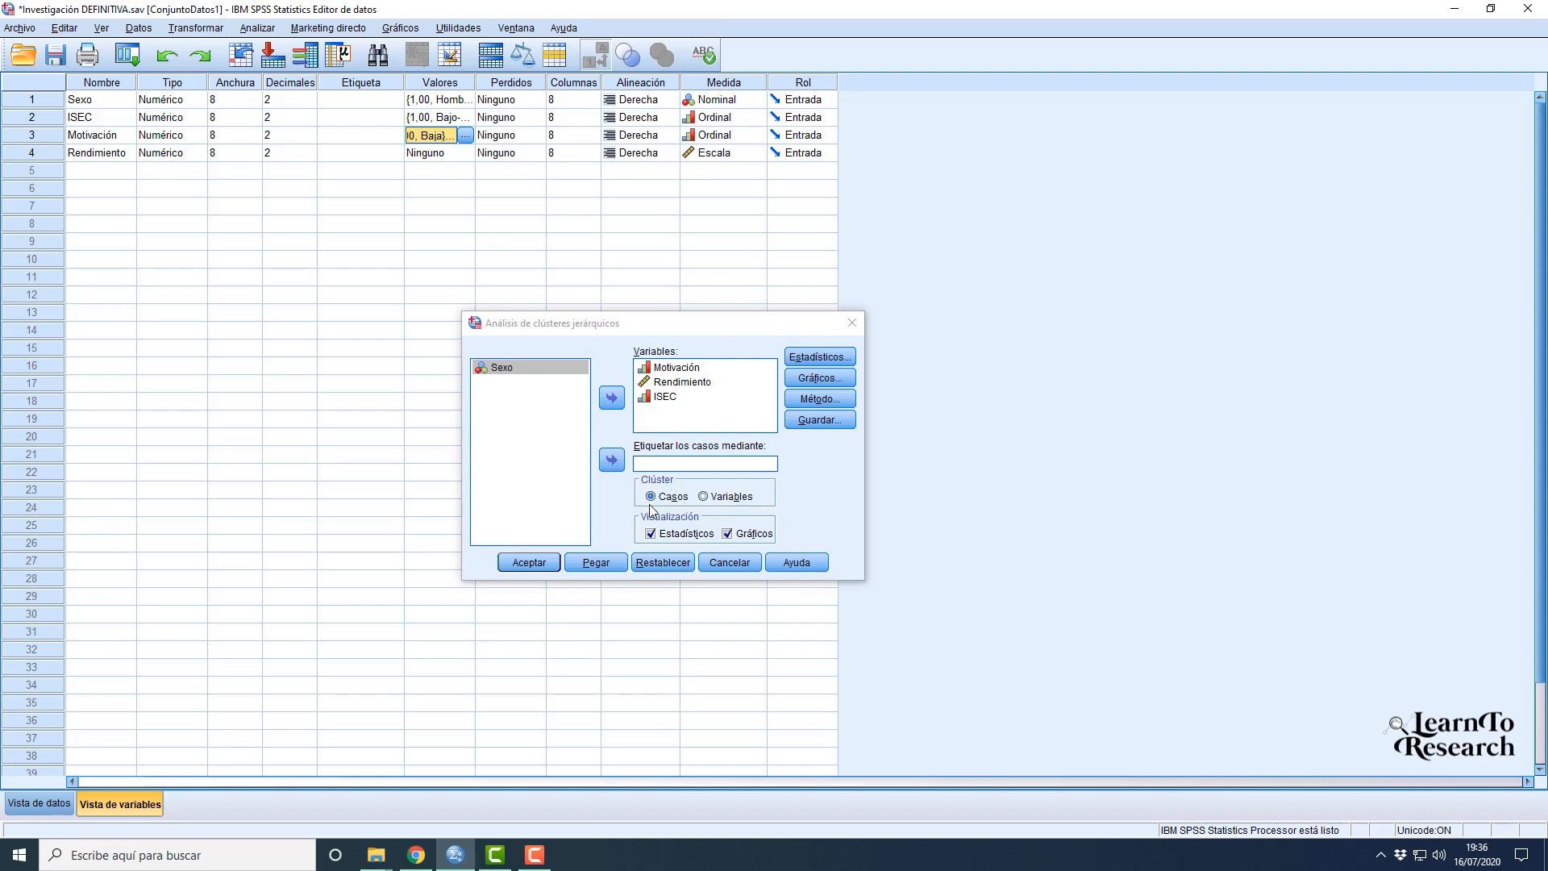
# - Try clustering by variables, return to clustering by cases, and review the agglomeration schedule and proximity matrix statistics options
pyautogui.click(704, 497)
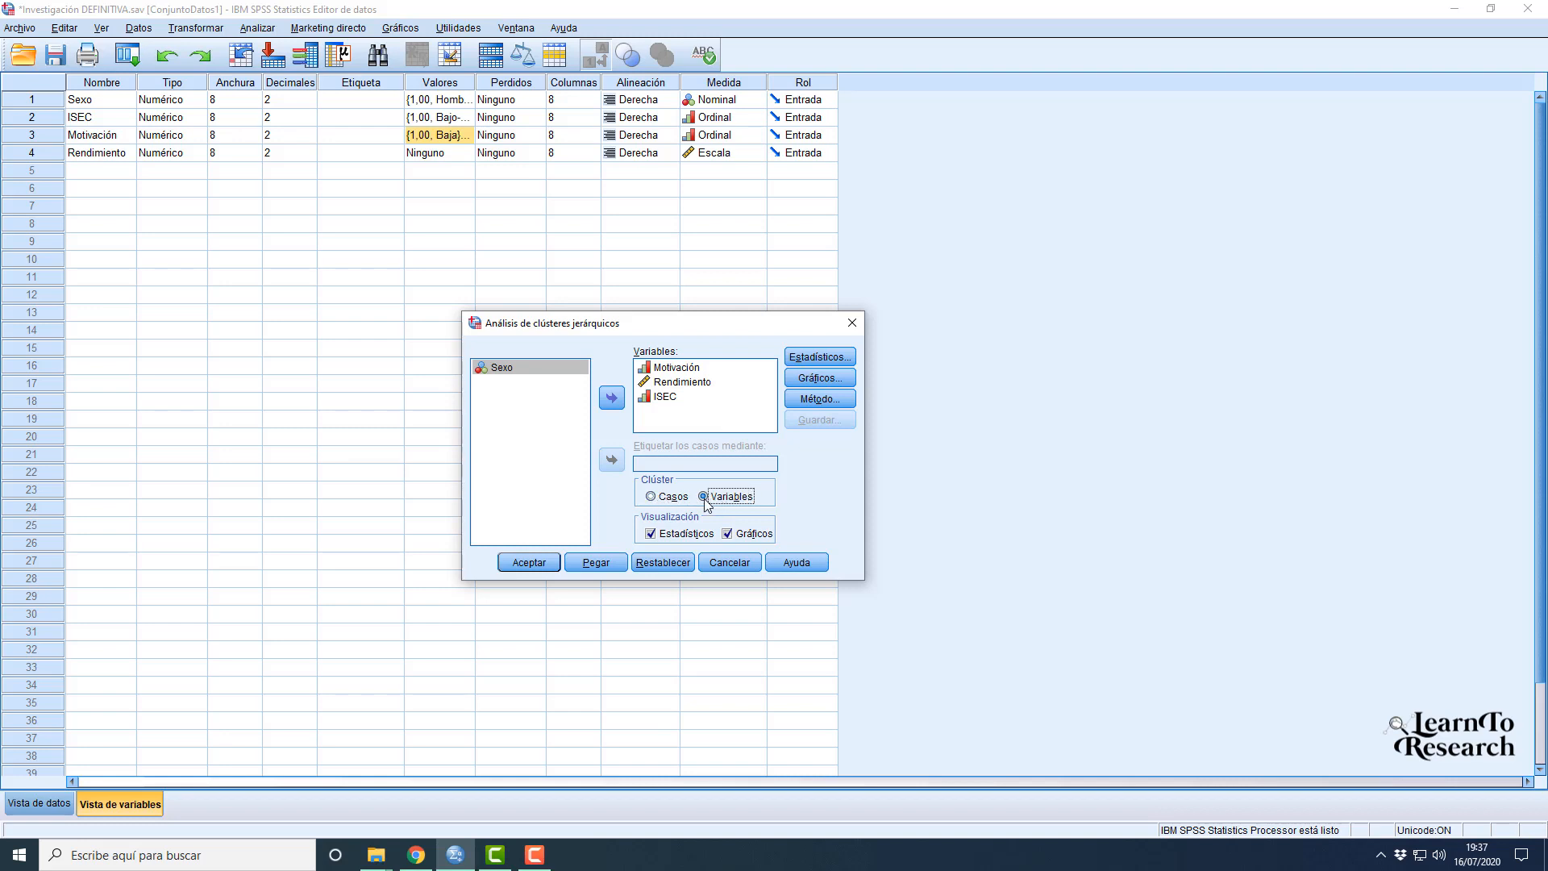
pyautogui.click(651, 497)
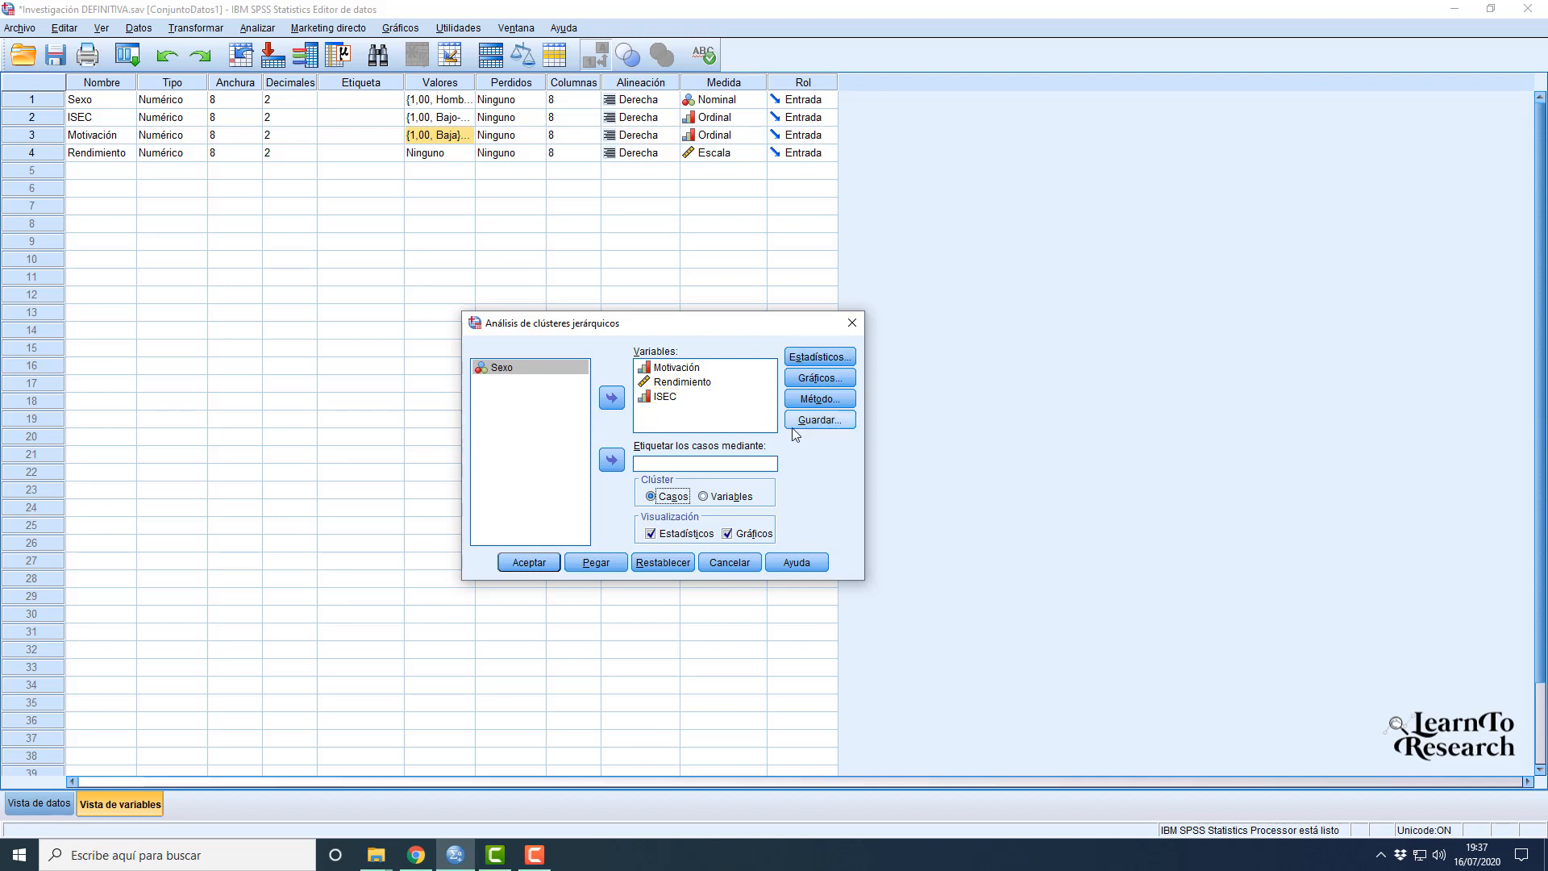
pyautogui.click(805, 360)
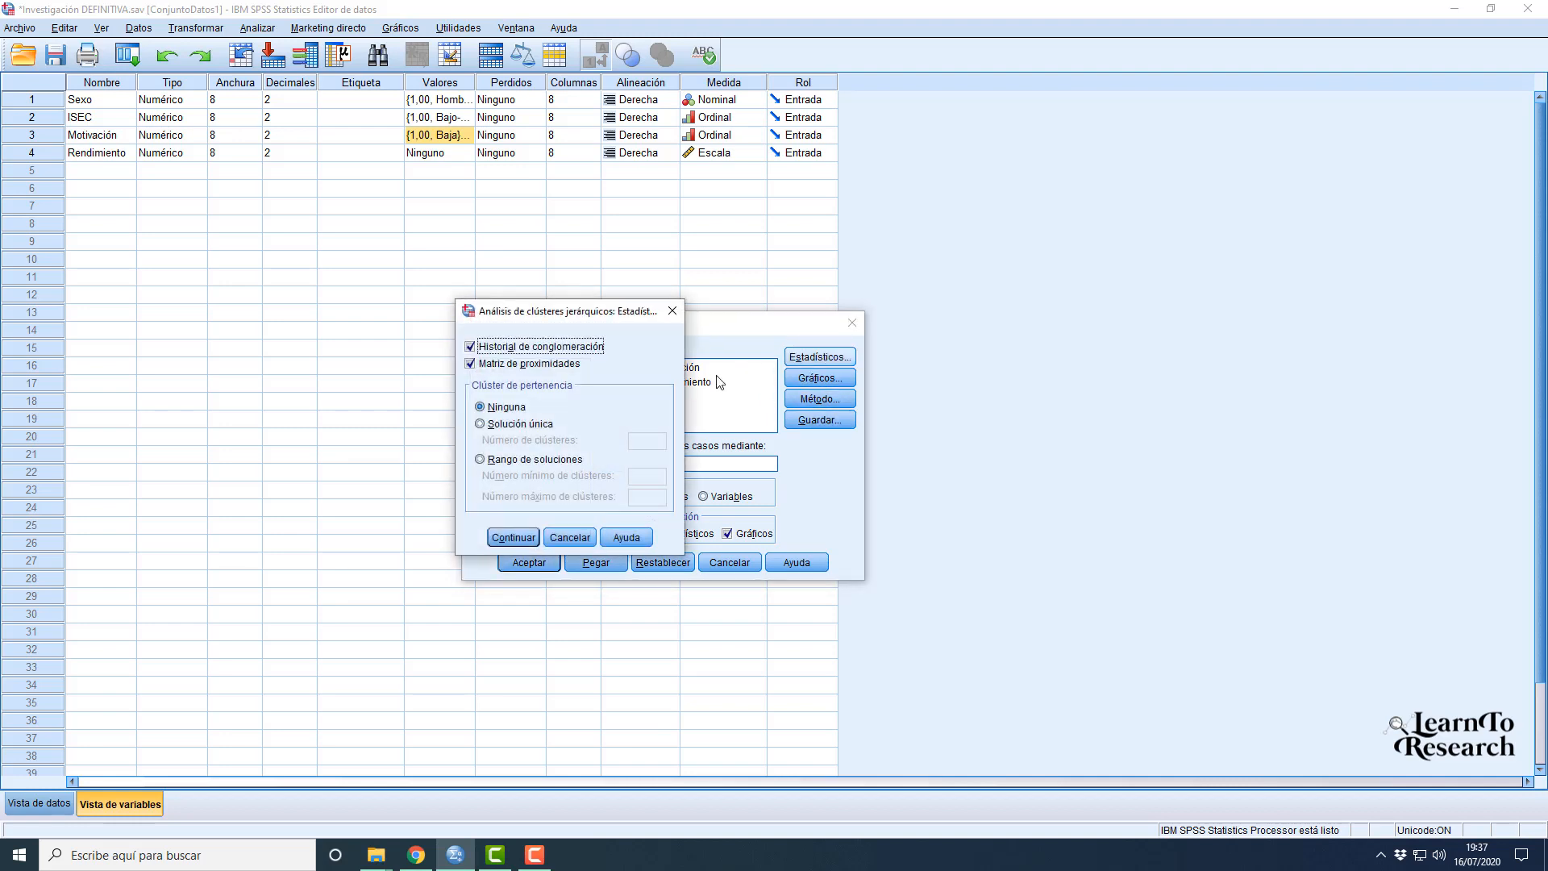
pyautogui.moveTo(563, 315); pyautogui.dragTo(594, 335)
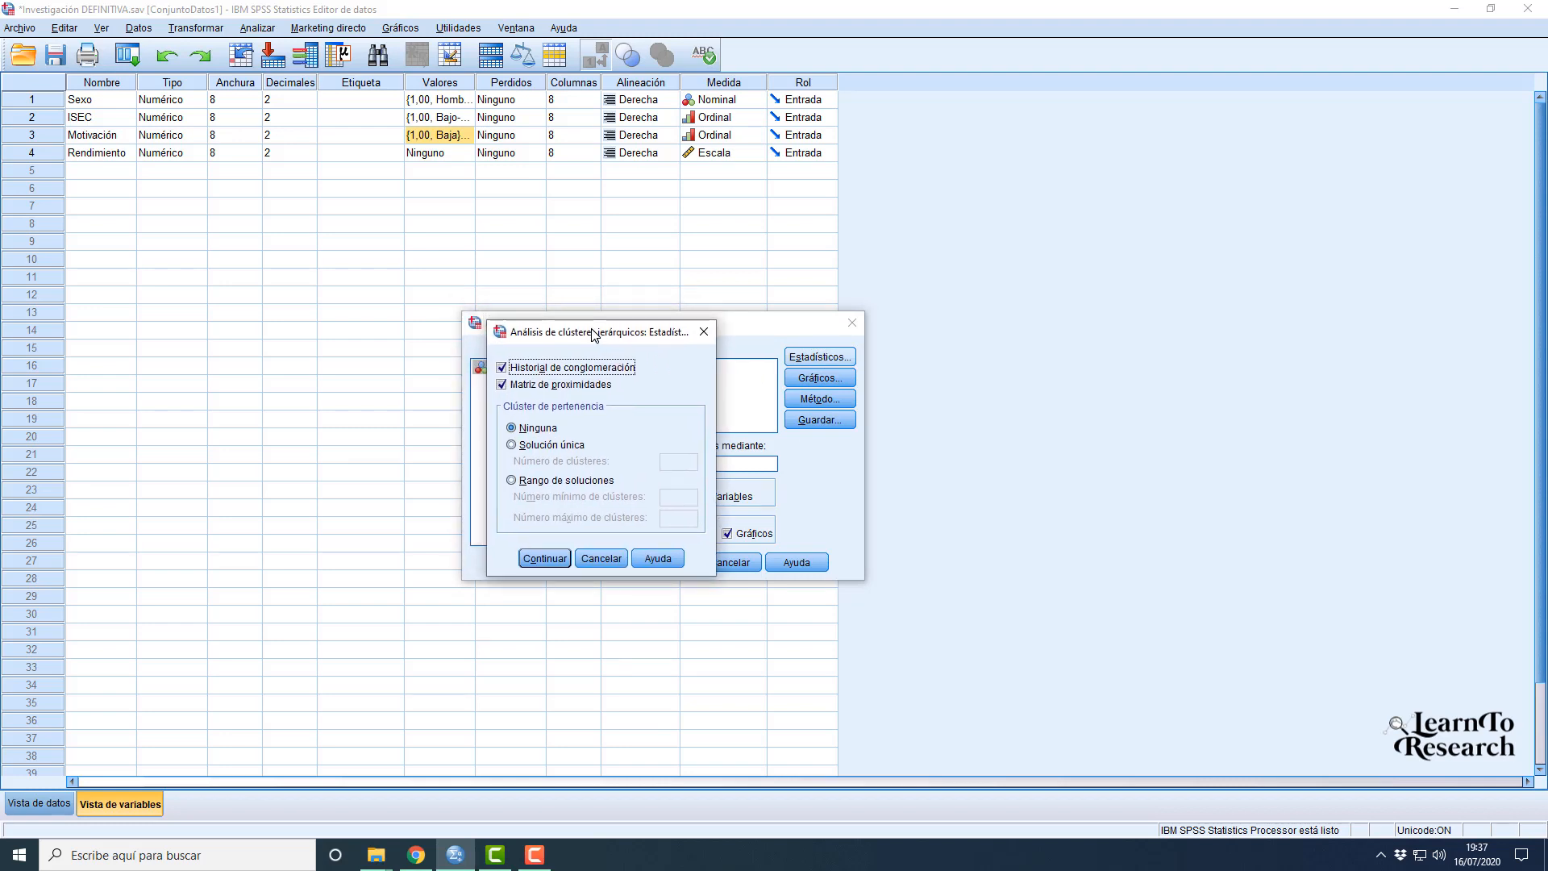
pyautogui.click(501, 369)
pyautogui.click(502, 368)
pyautogui.moveTo(564, 332); pyautogui.dragTo(575, 357)
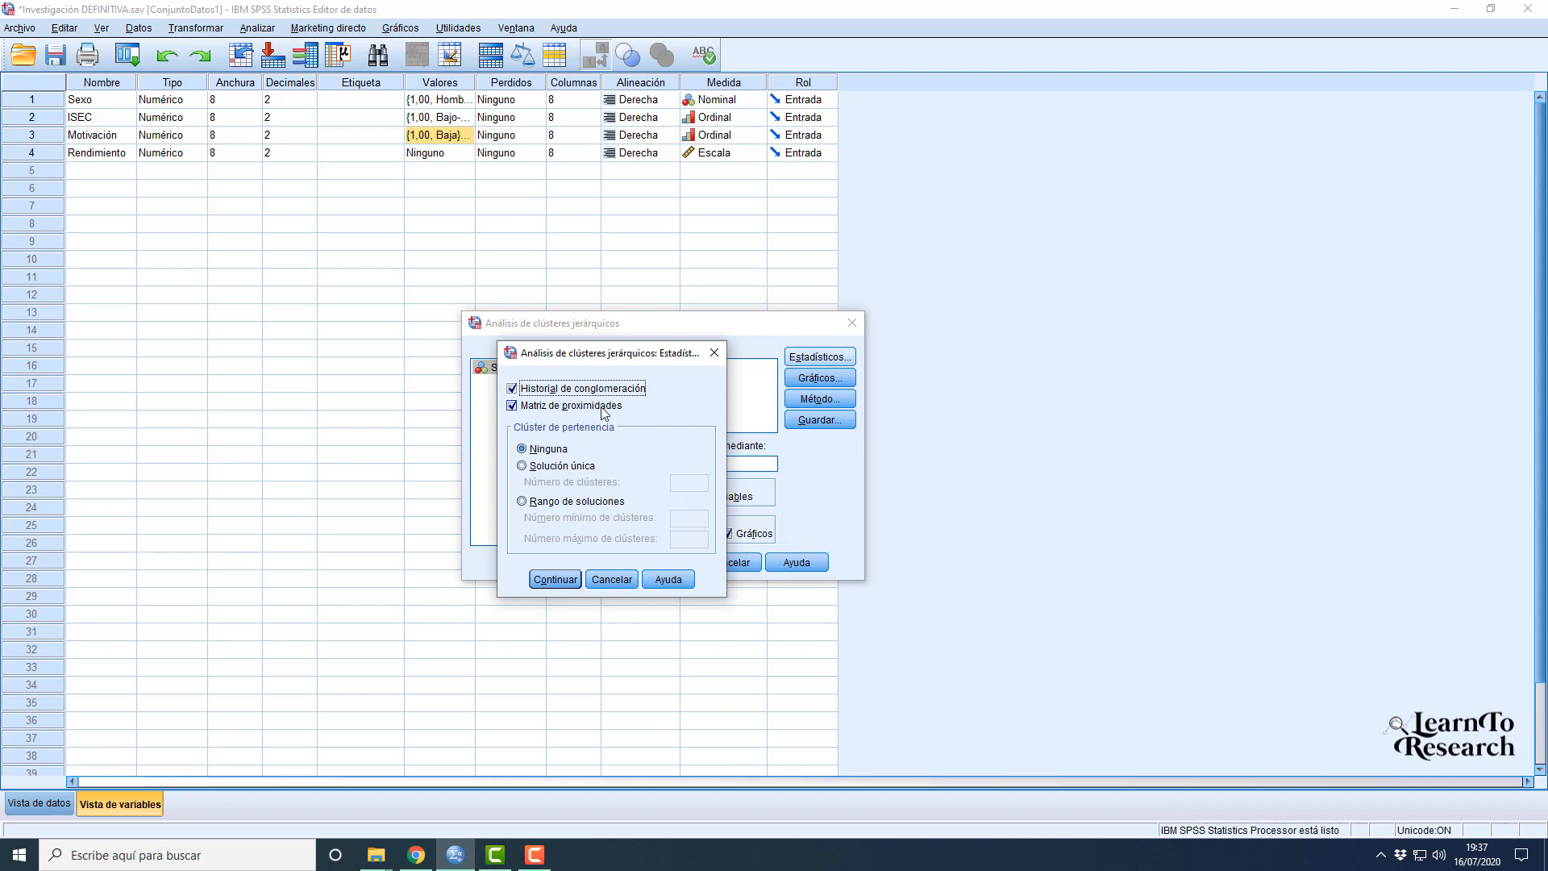
pyautogui.click(713, 357)
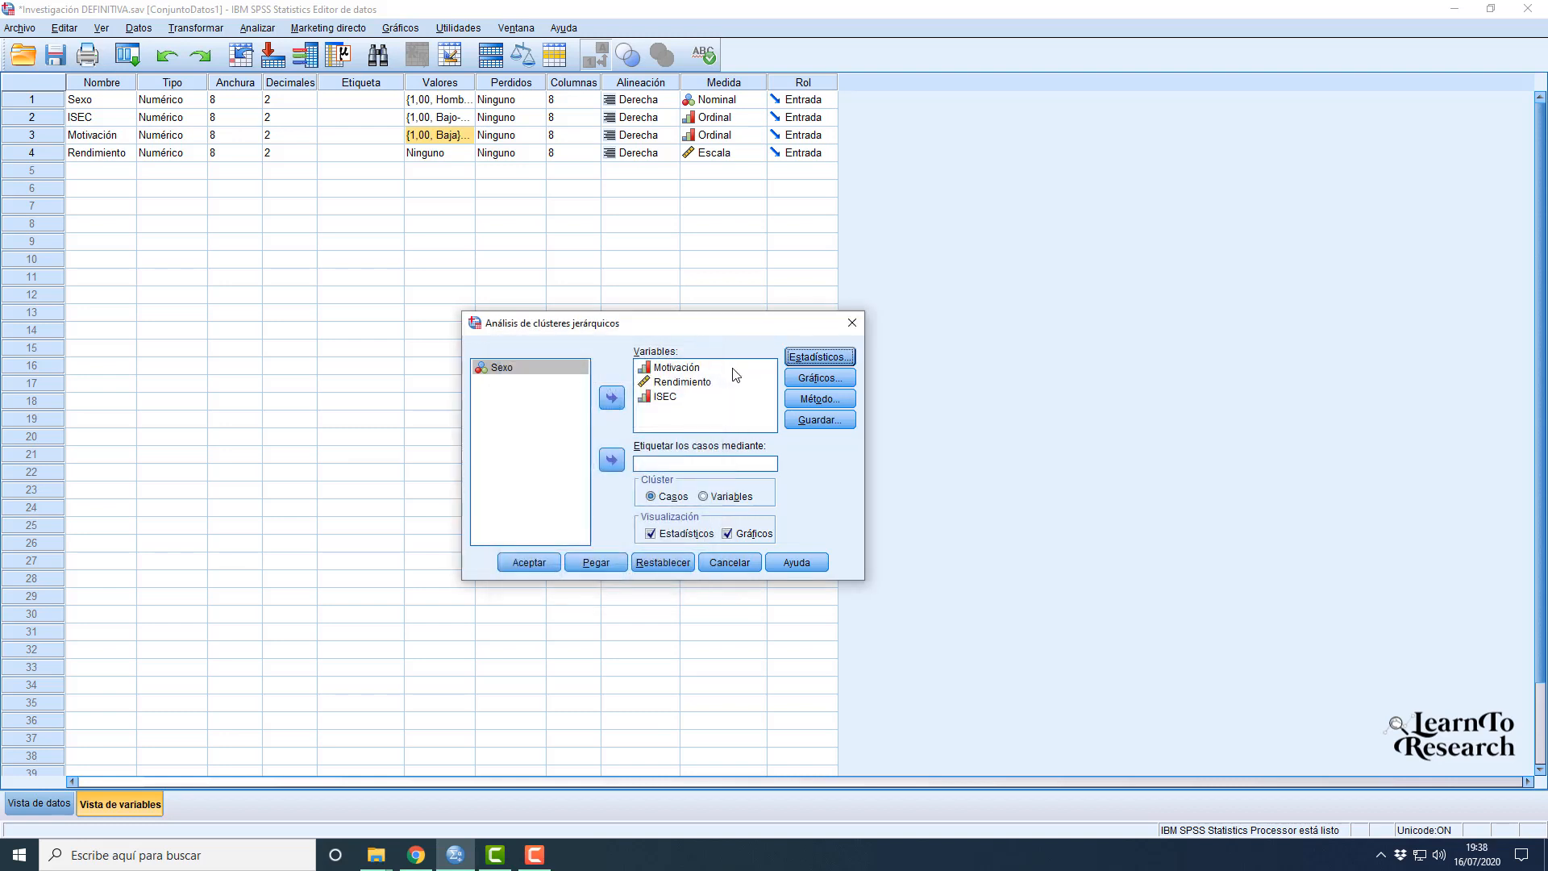
# - Accept the cluster plots with a dendrogram, icicles for all clusters and vertical orientation
pyautogui.click(804, 377)
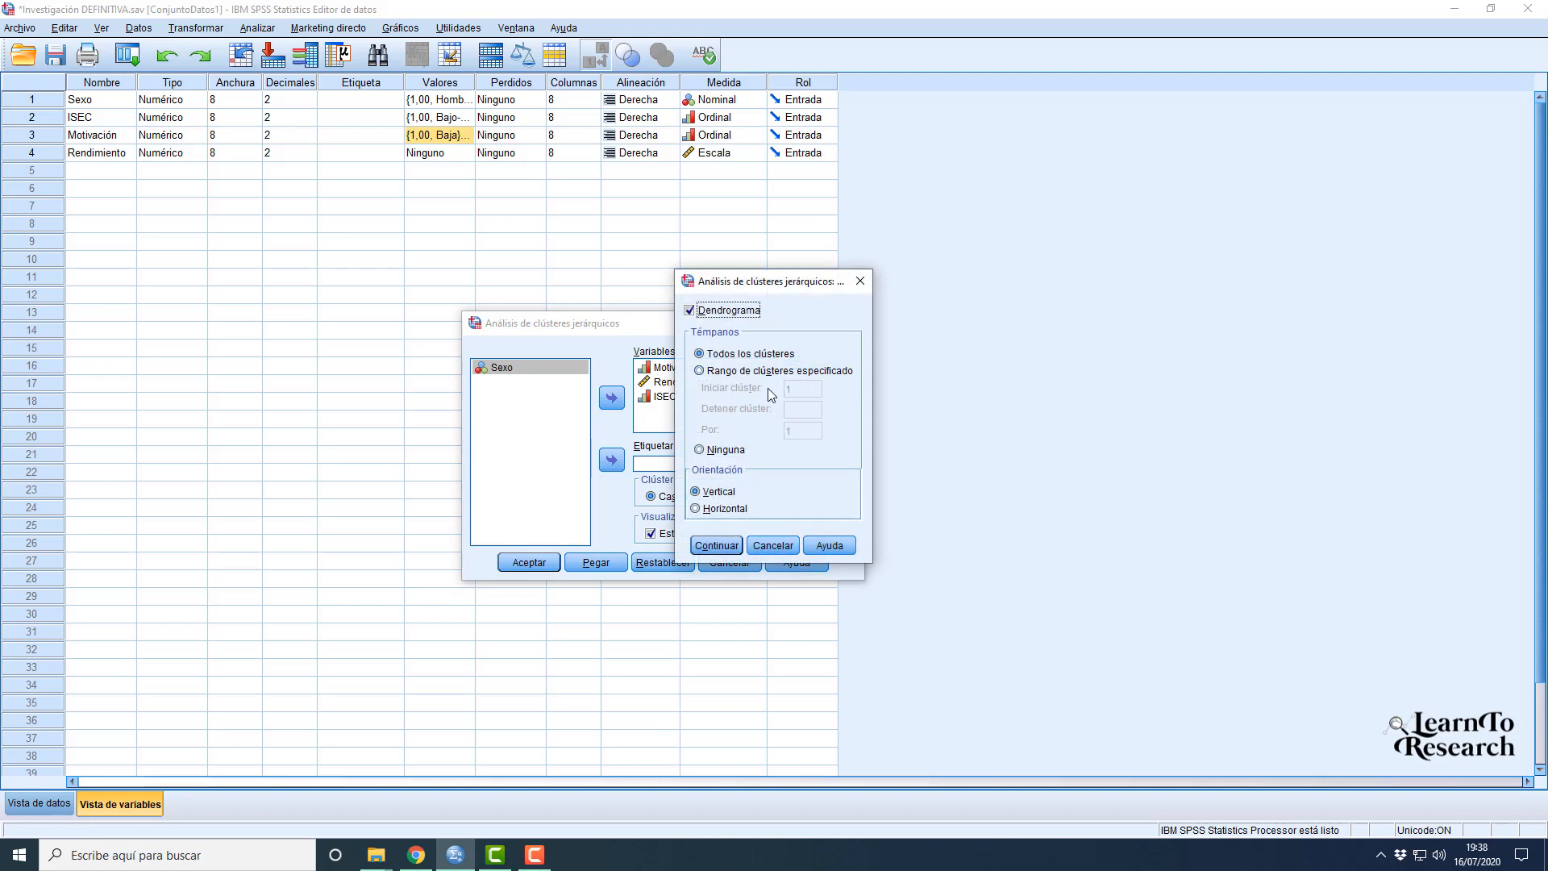
pyautogui.moveTo(767, 285); pyautogui.dragTo(635, 326)
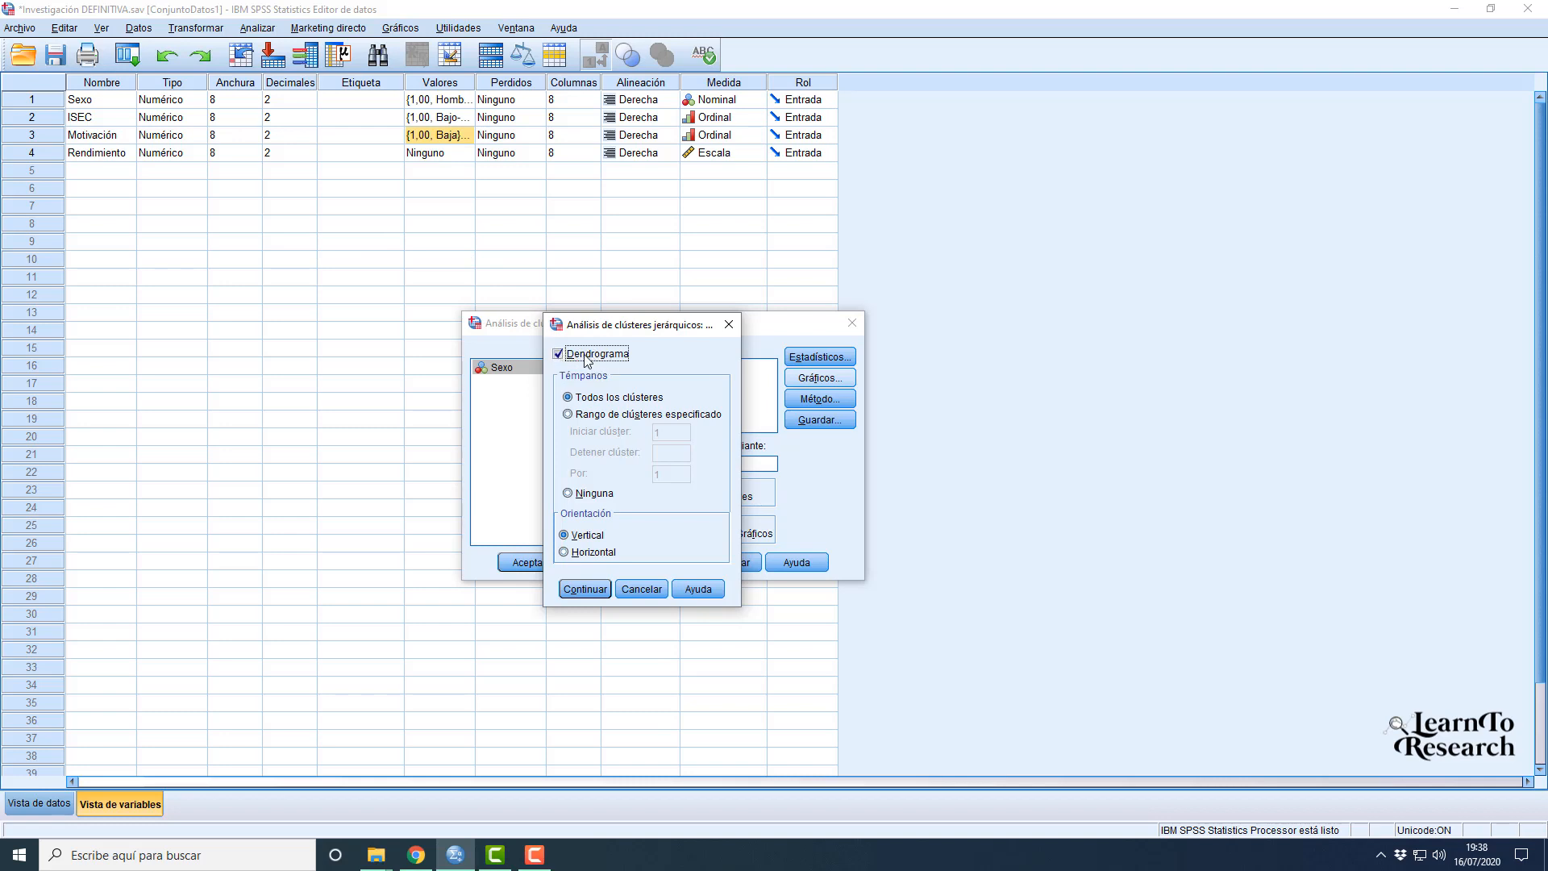
pyautogui.click(582, 589)
# - Set the method to between-groups linkage with squared Euclidean distance as the interval measure, and run the cluster analysis
pyautogui.click(807, 399)
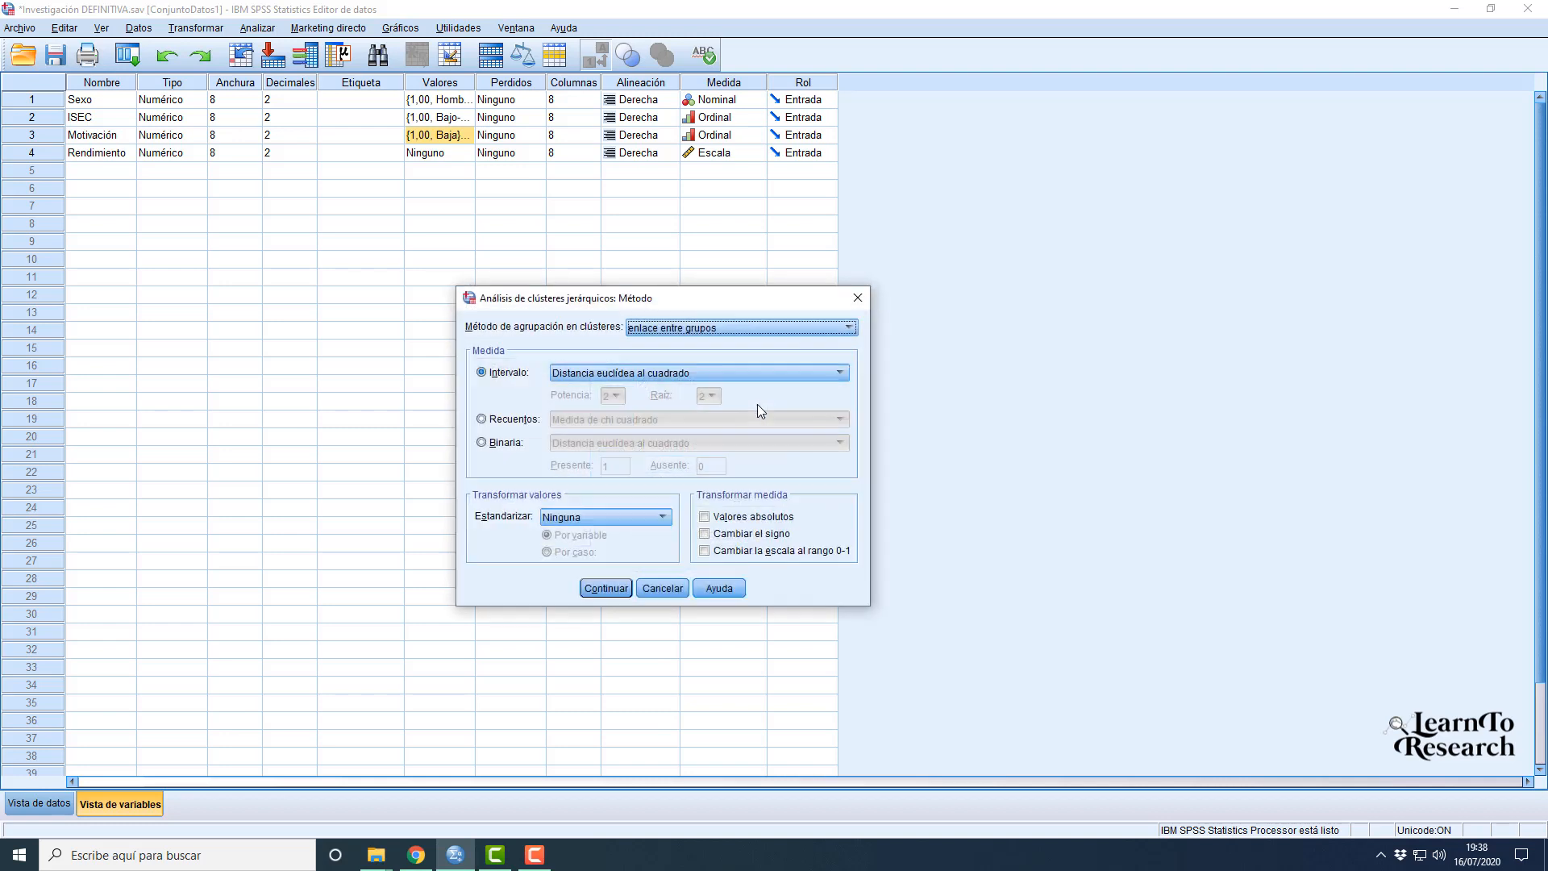
pyautogui.moveTo(697, 304); pyautogui.dragTo(544, 317)
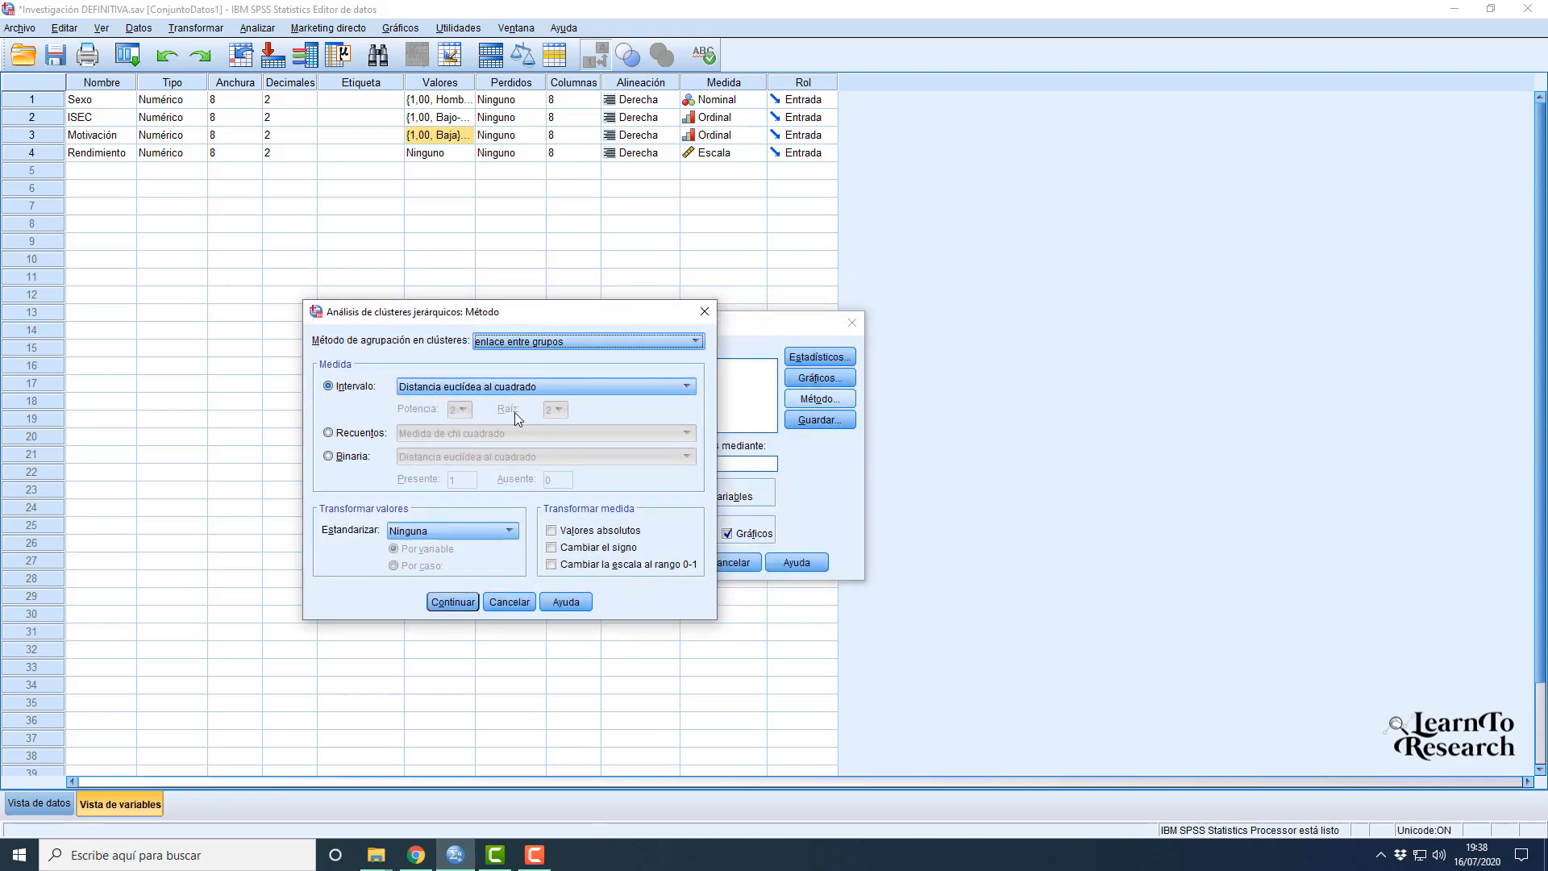
pyautogui.click(474, 388)
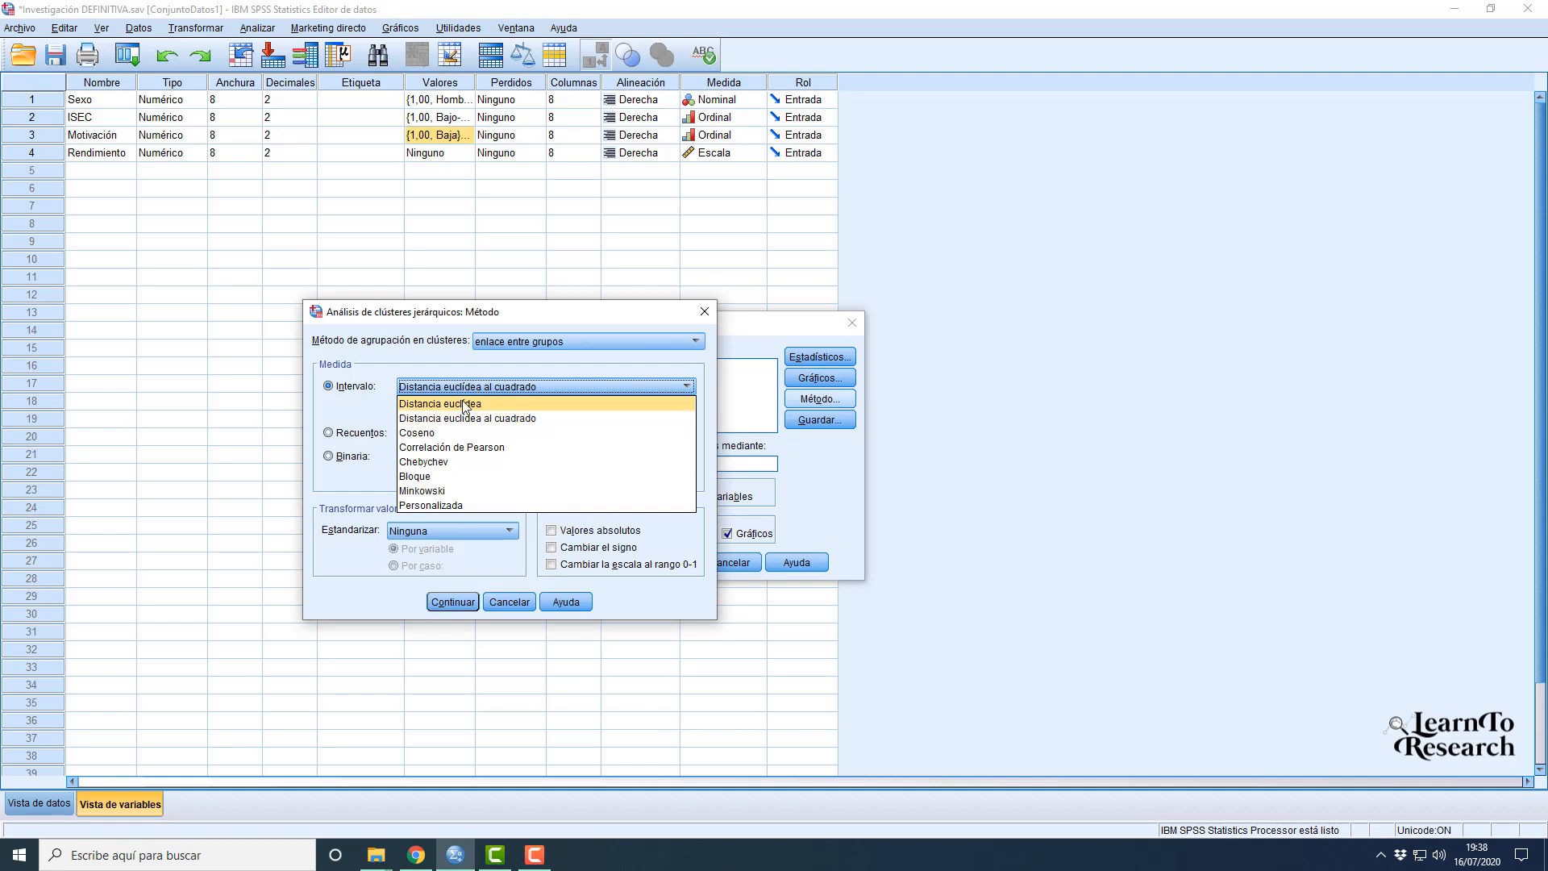
pyautogui.click(454, 419)
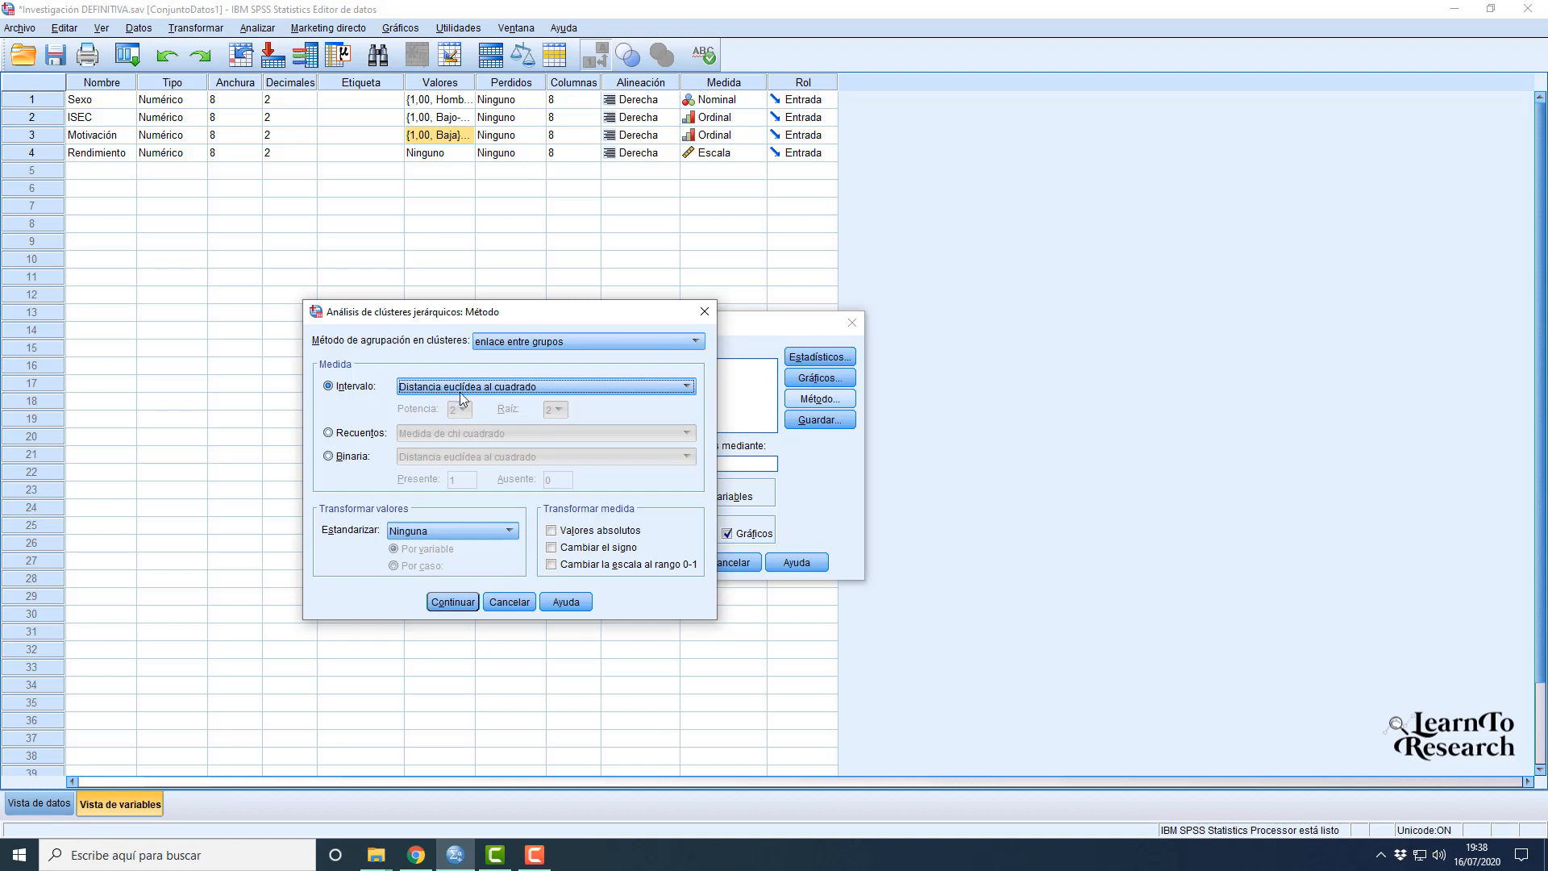
pyautogui.click(465, 601)
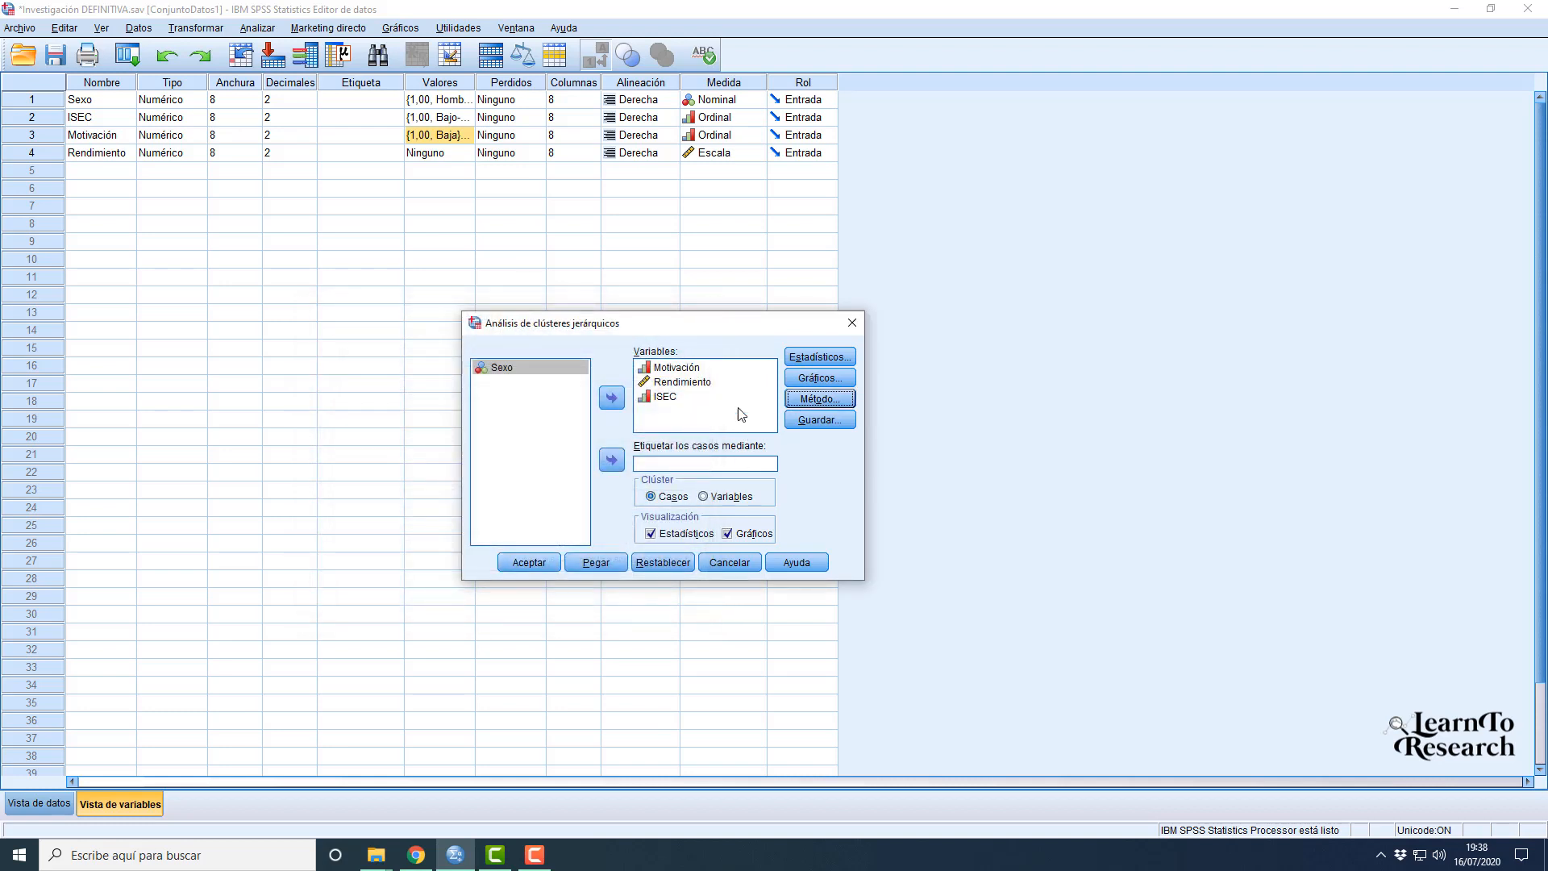
pyautogui.click(529, 564)
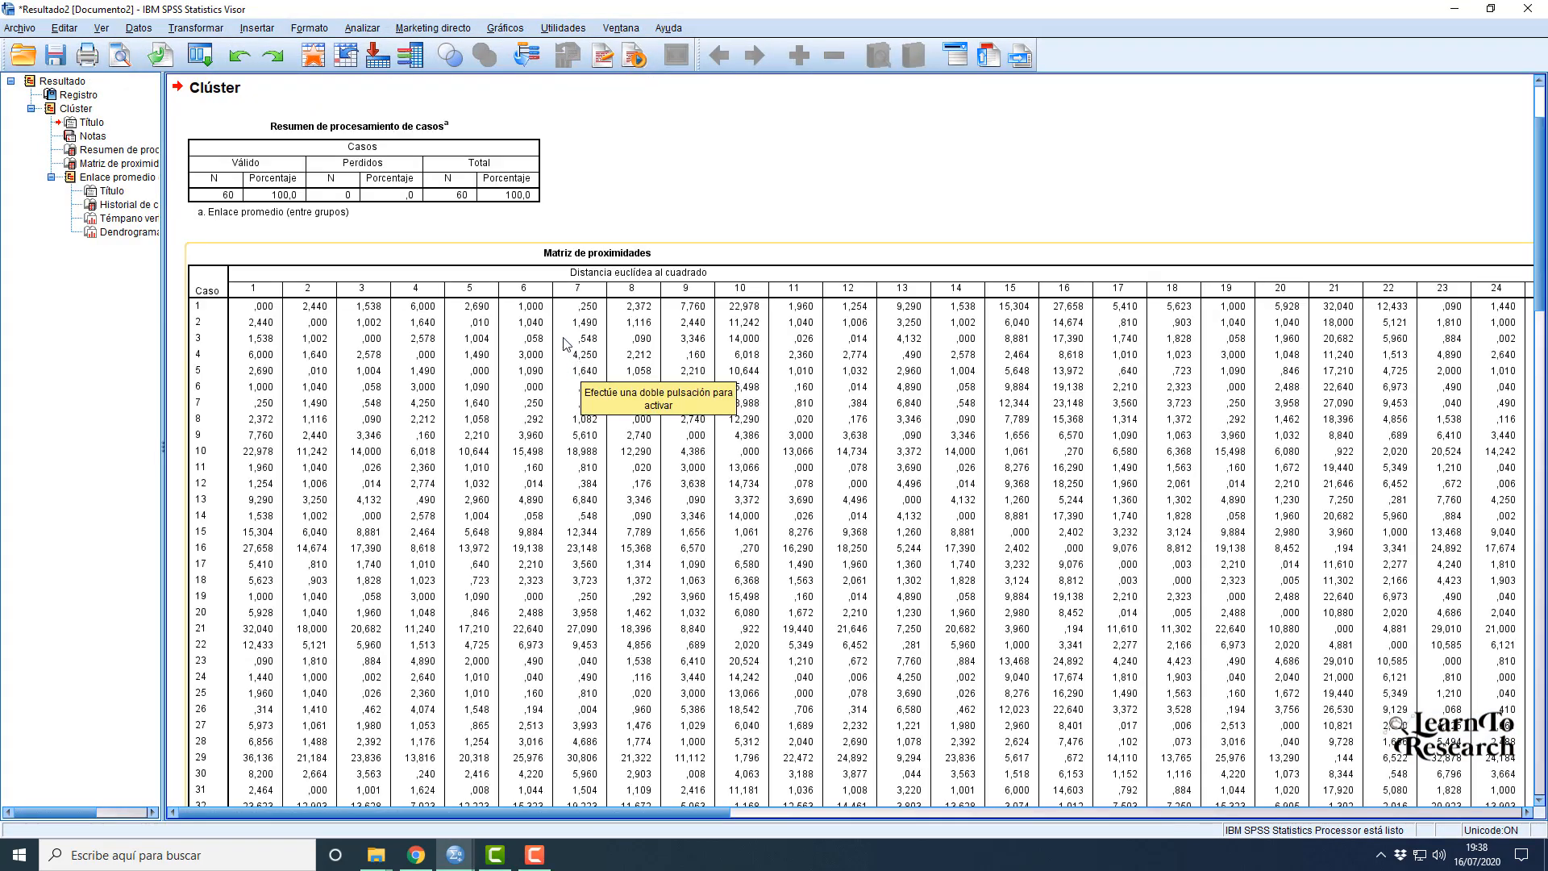
# - Examine the case processing summary and the proximity matrix in the cluster output
pyautogui.scroll(1, 516, 279)
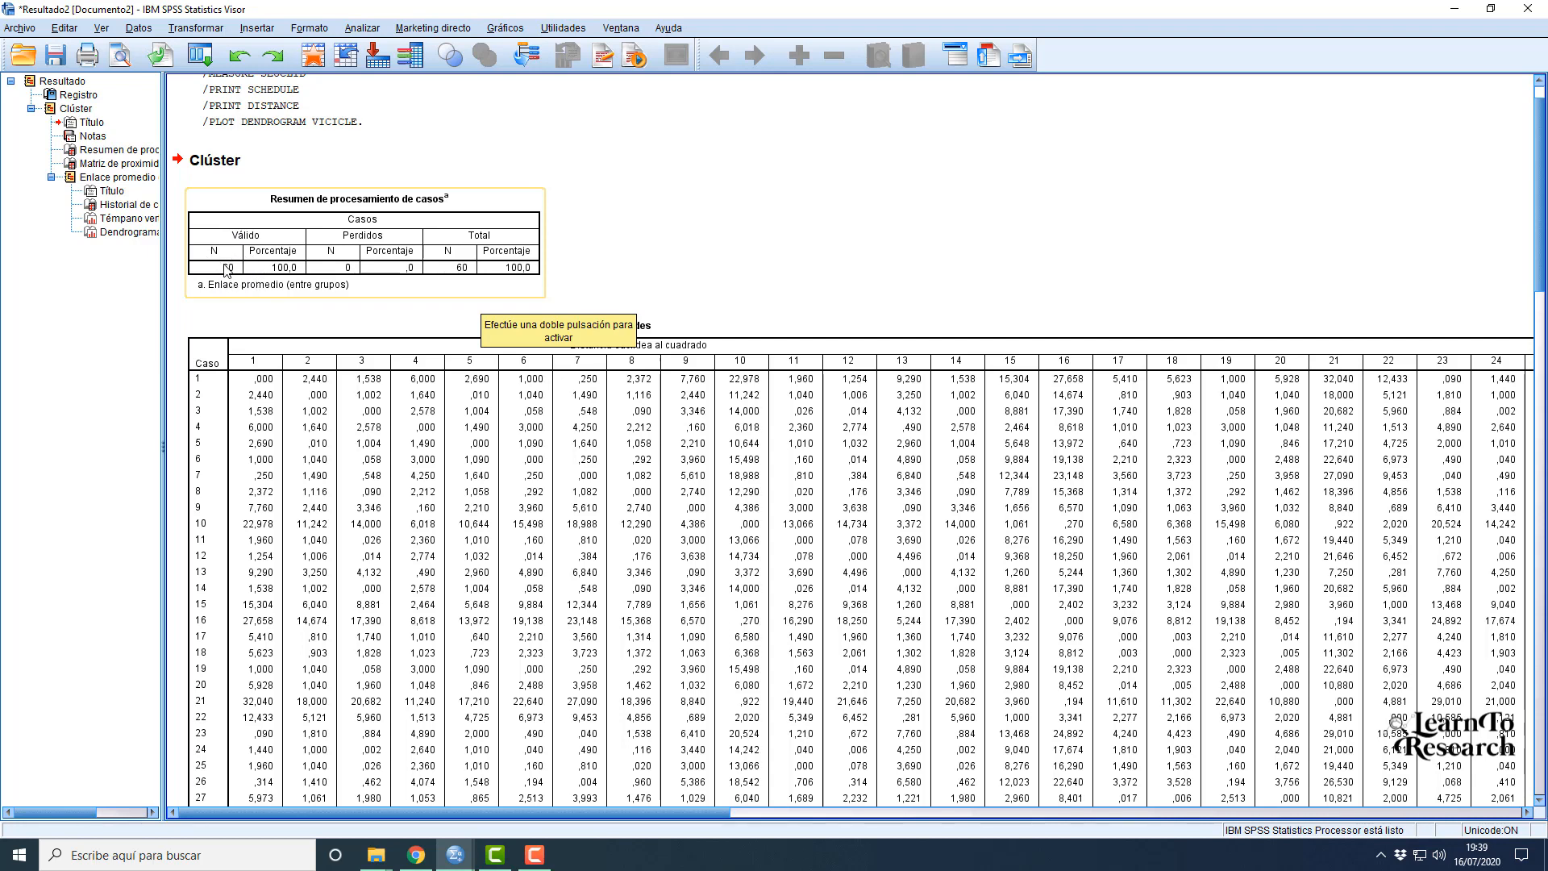
pyautogui.scroll(-2, 308, 278)
pyautogui.scroll(-2, 308, 278)
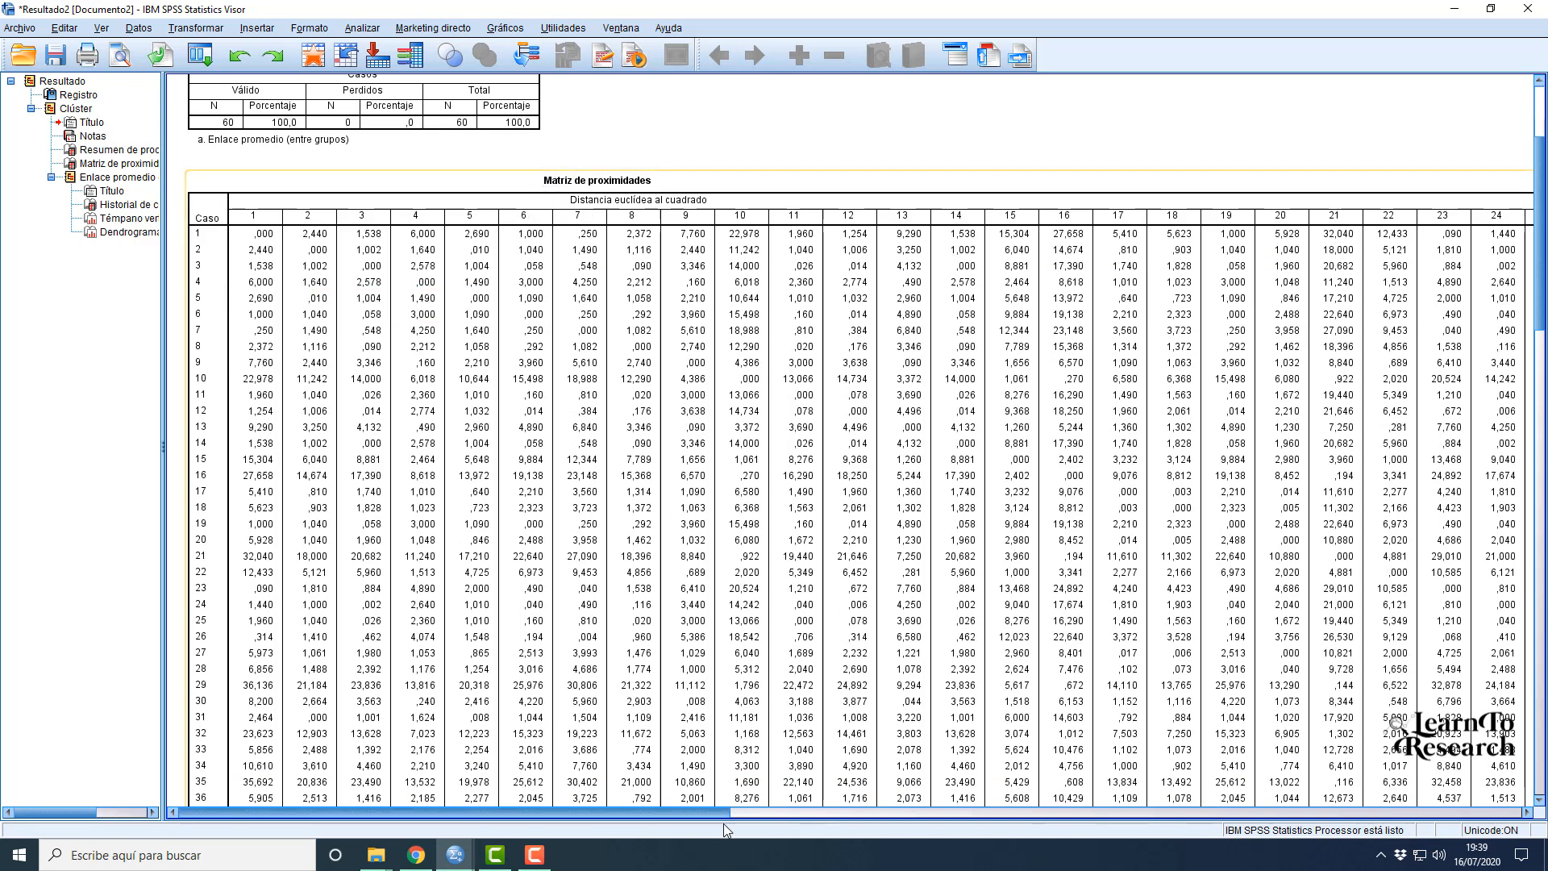
pyautogui.moveTo(723, 813); pyautogui.dragTo(436, 773)
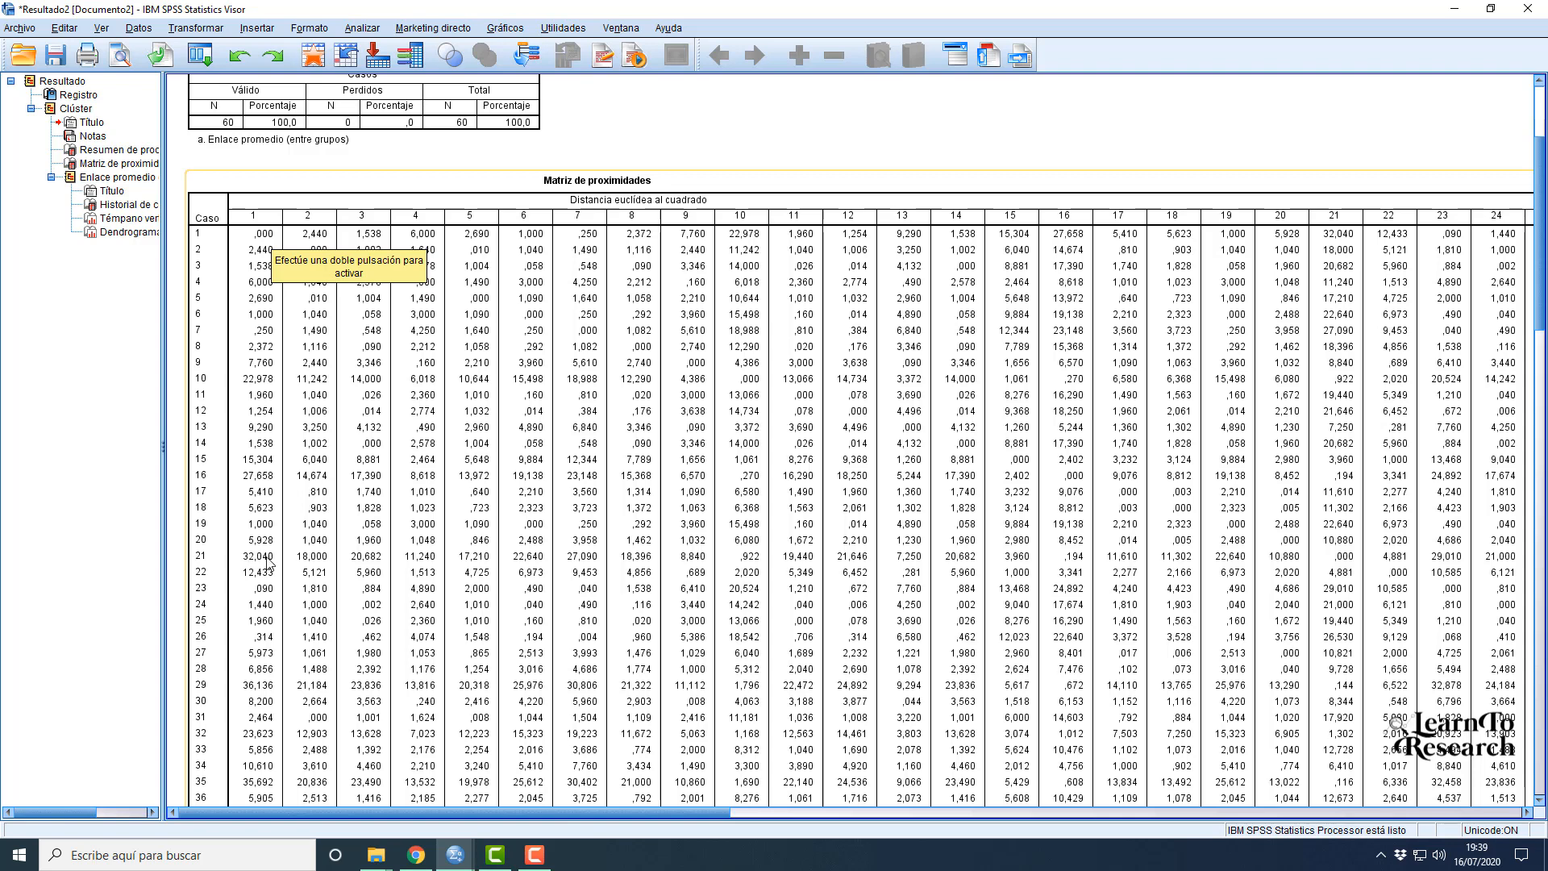
pyautogui.scroll(-3, 801, 528)
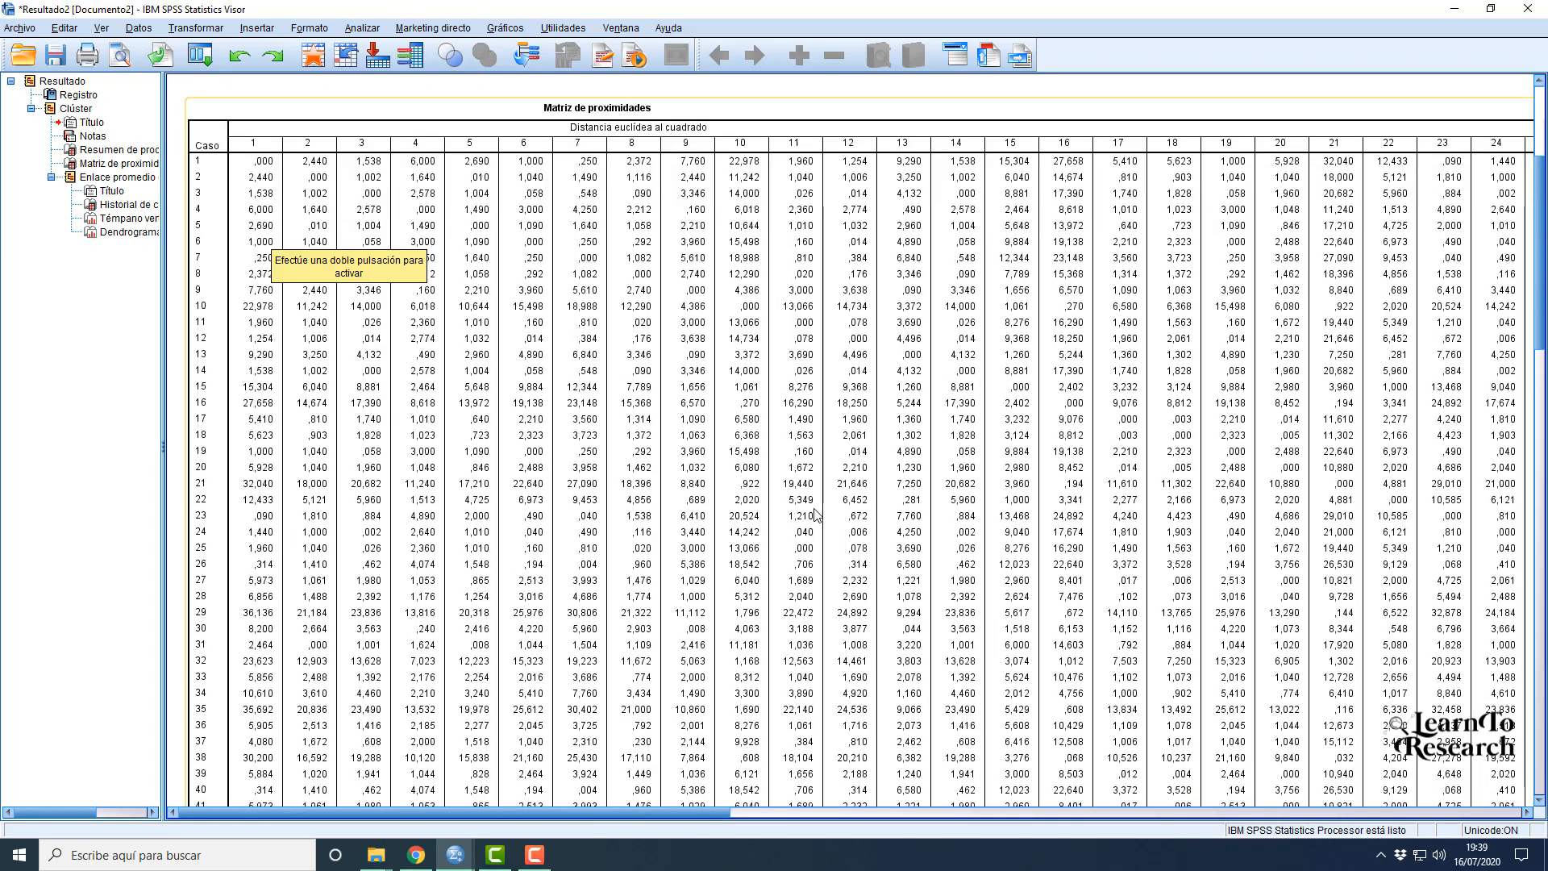
pyautogui.scroll(3, 730, 503)
pyautogui.scroll(2, 730, 503)
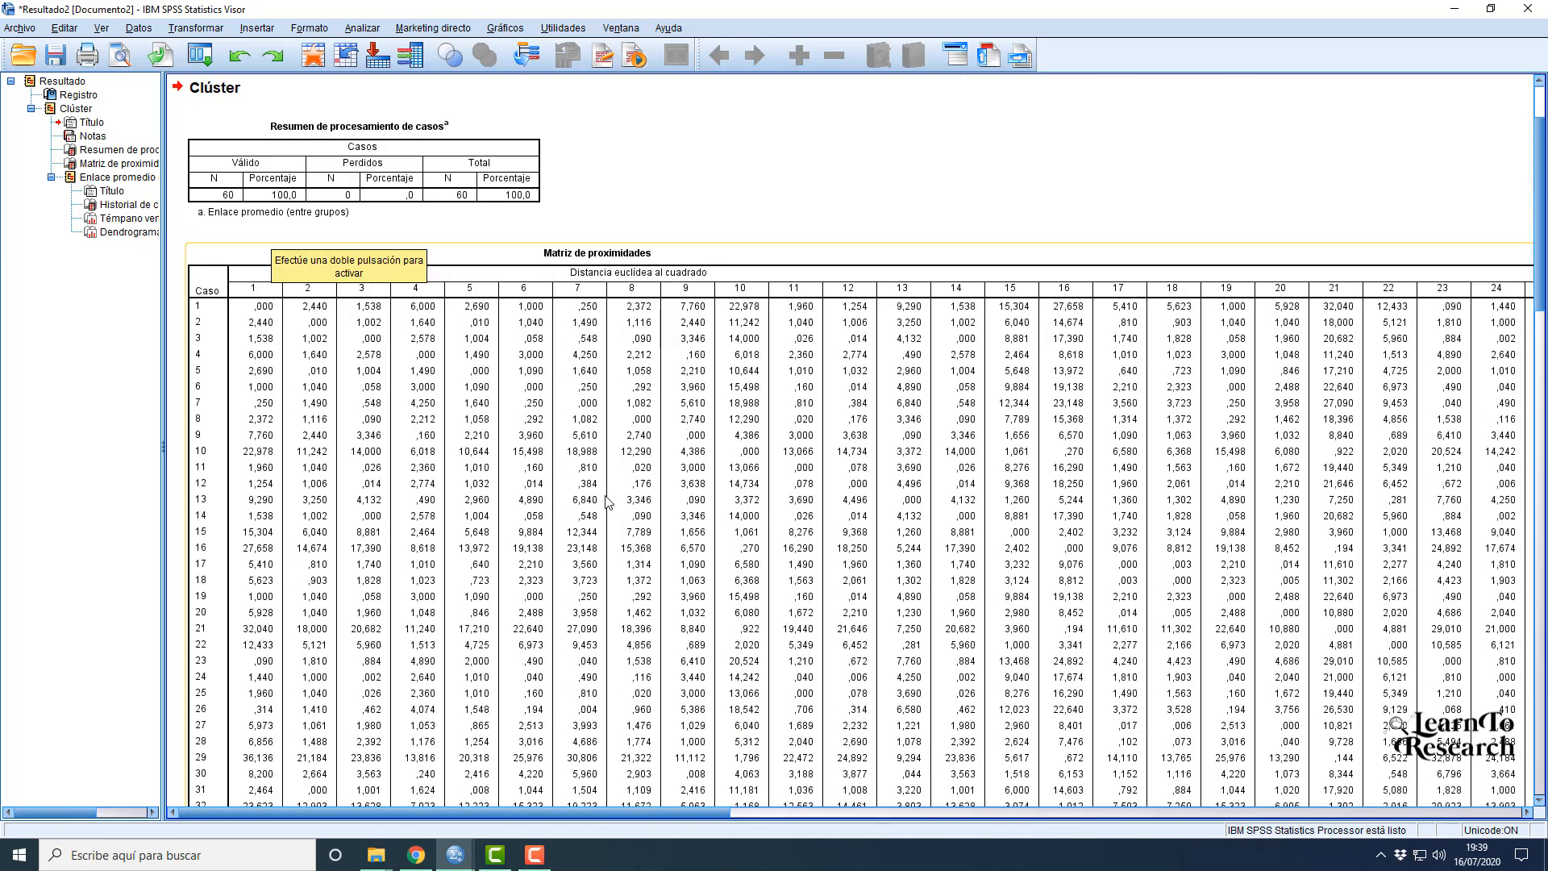
# - Examine the agglomeration schedule for average linkage between groups, starting from the first stages
pyautogui.scroll(-20, 609, 501)
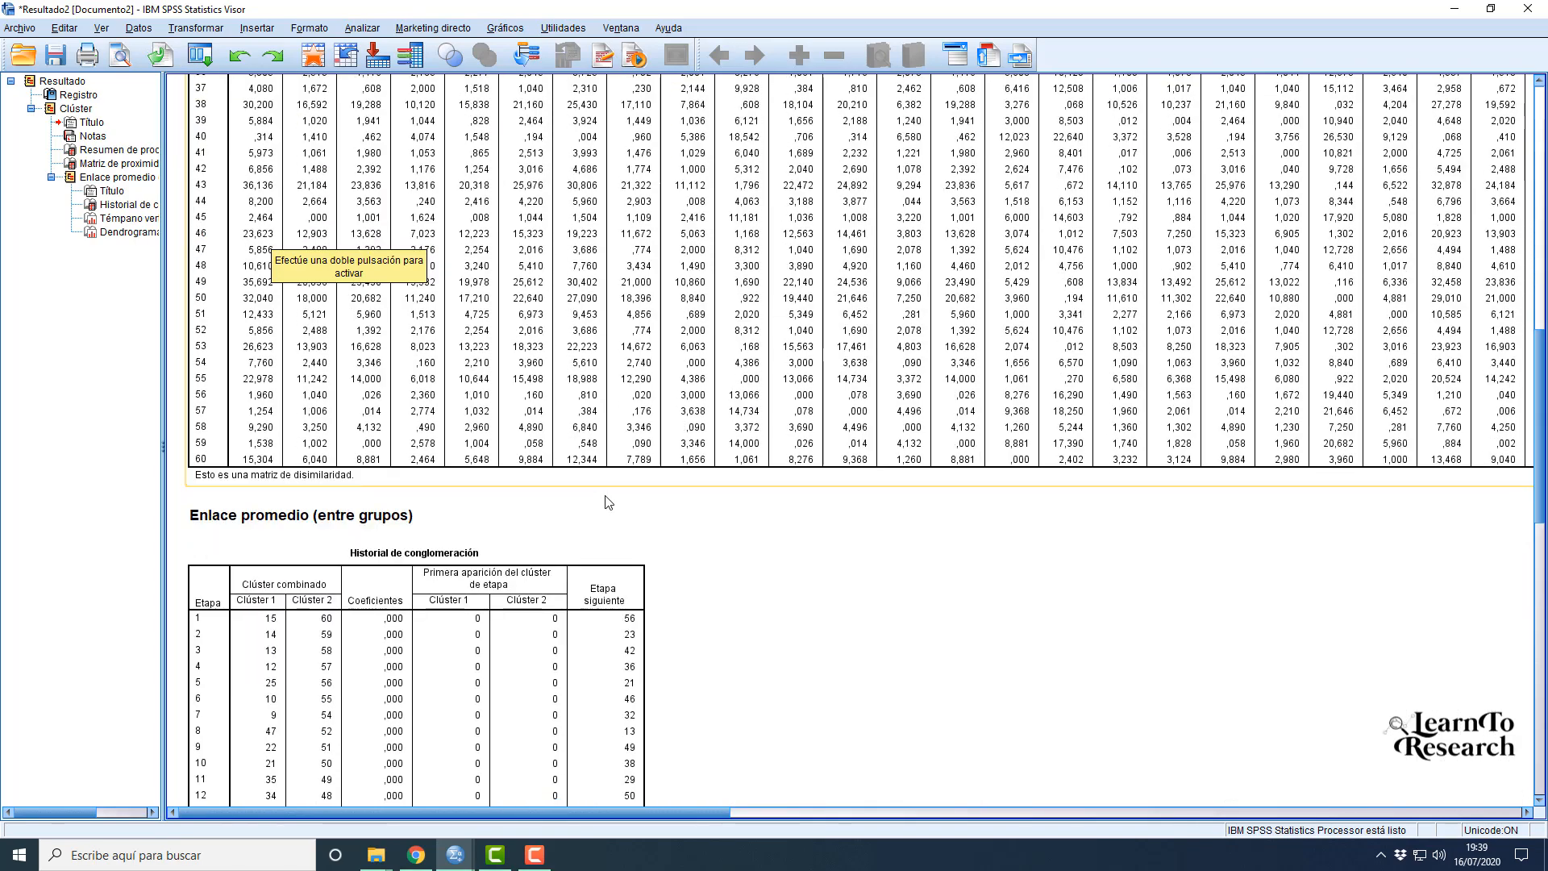
pyautogui.scroll(-3, 608, 502)
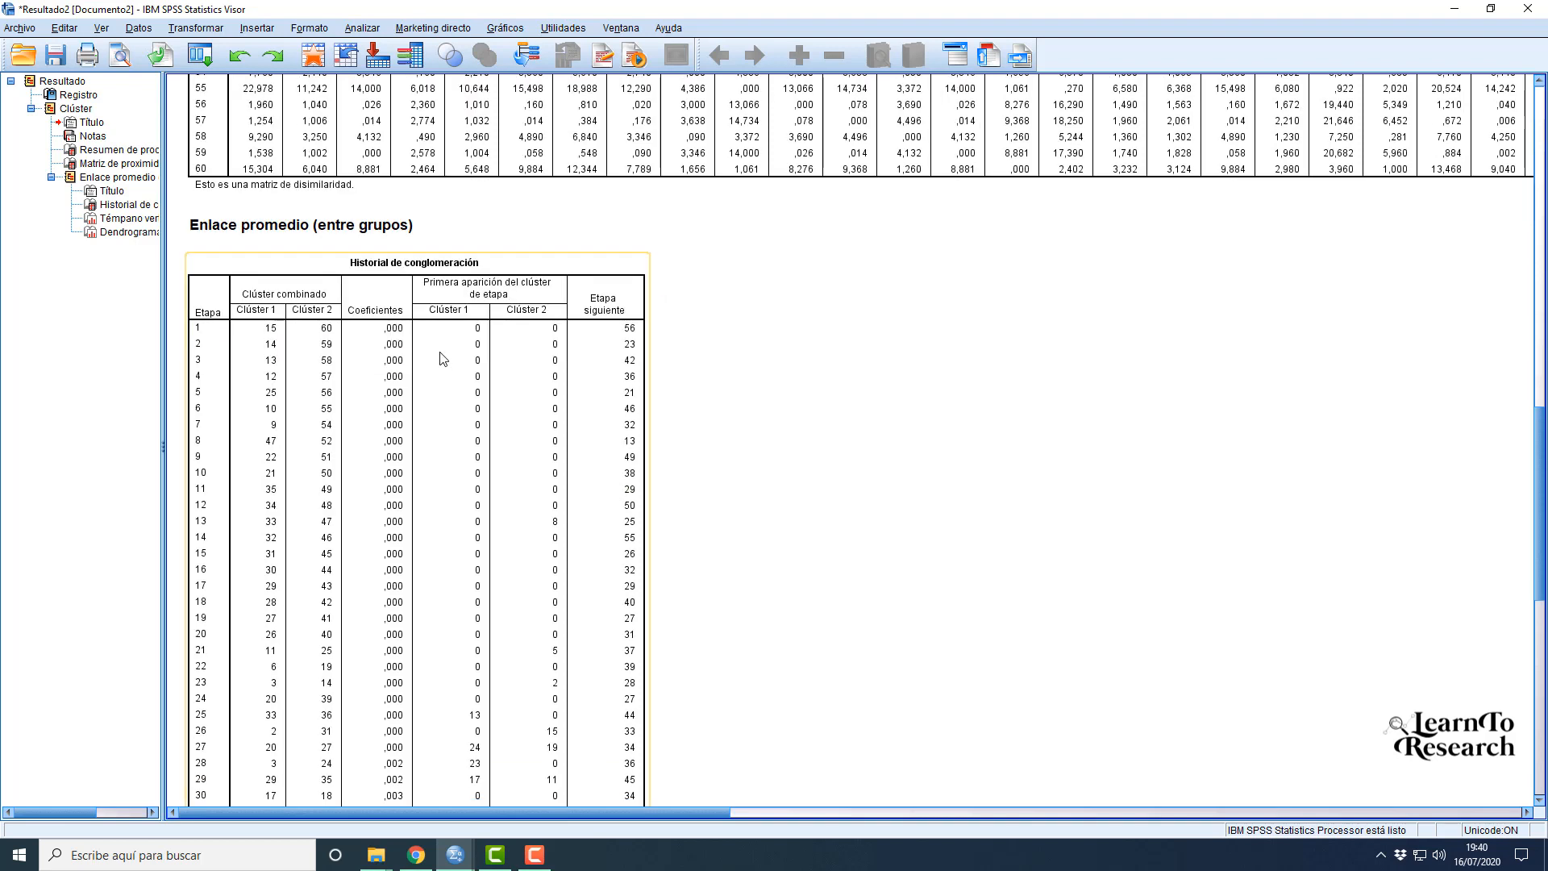
pyautogui.scroll(-2, 444, 360)
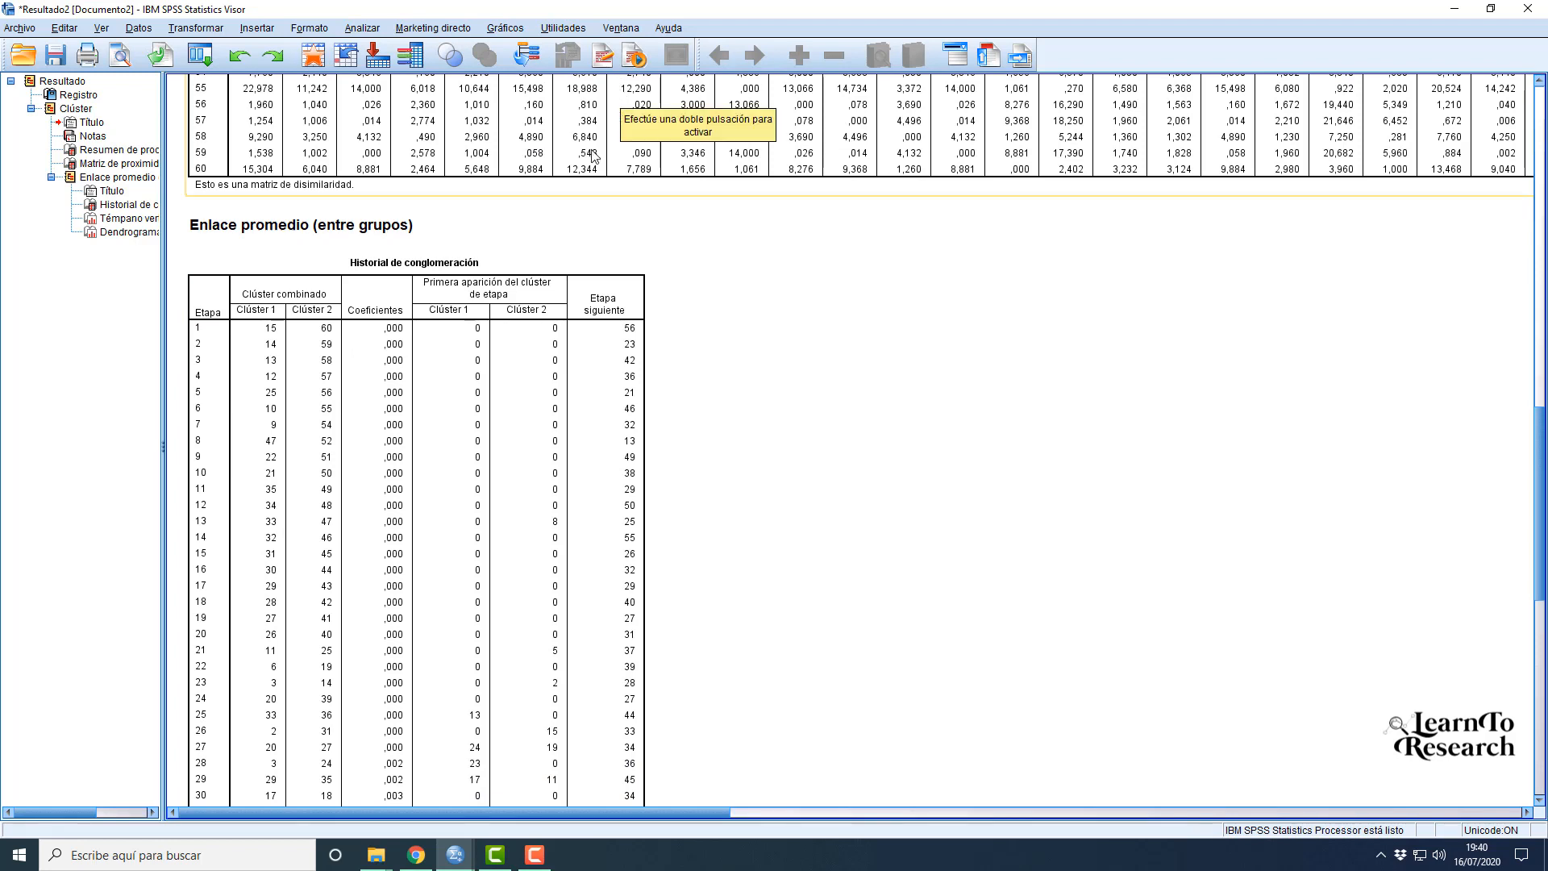
pyautogui.scroll(-2, 425, 569)
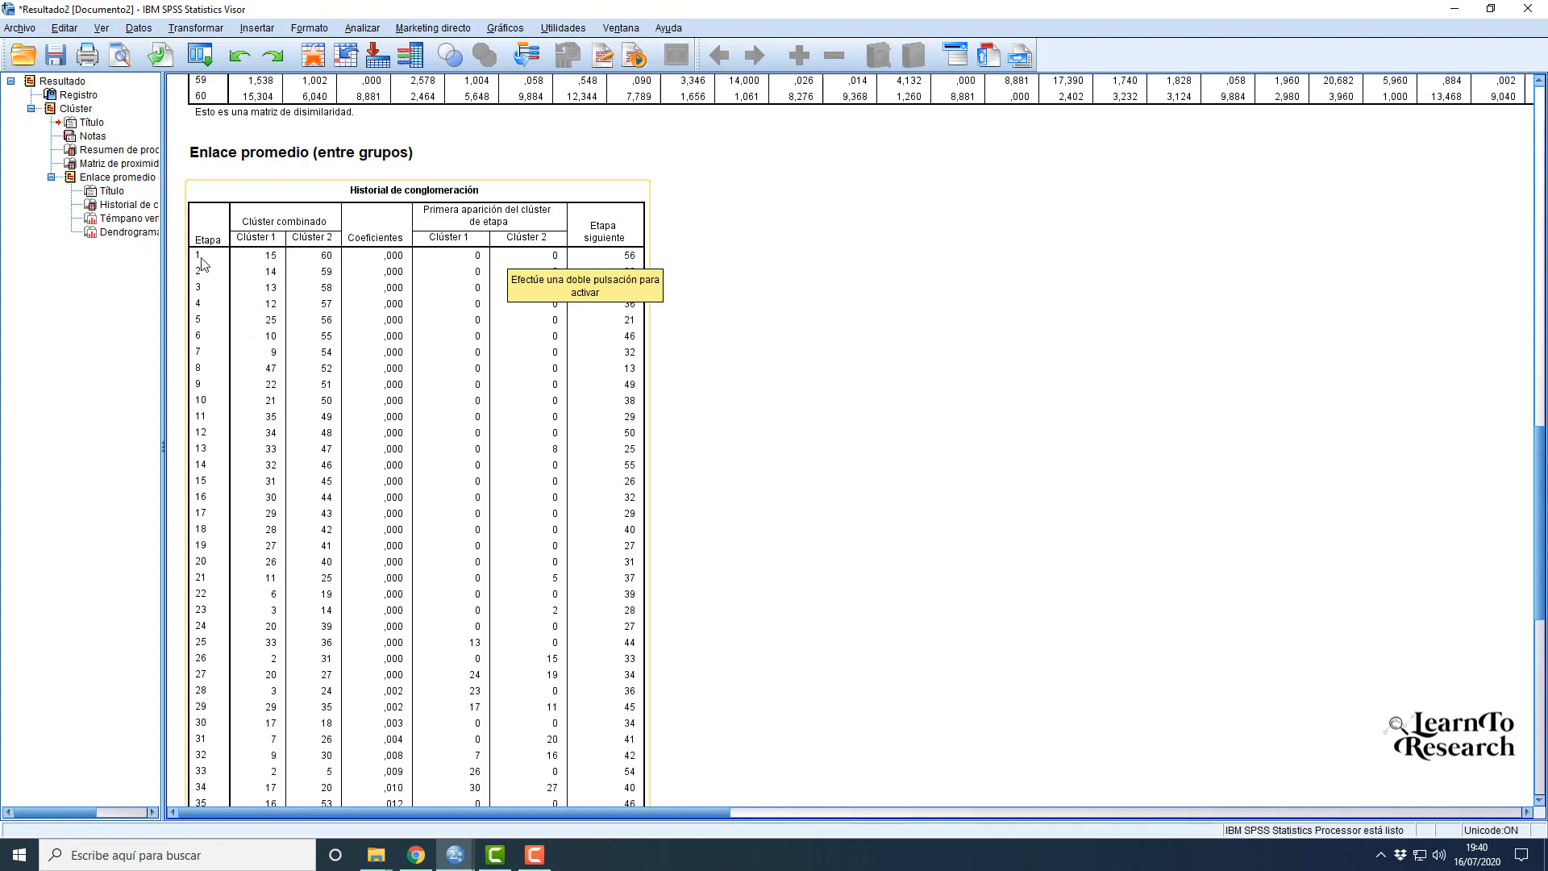
# - Trace the agglomeration schedule from stage 1 through stage 59, comparing the combined clusters, coefficients, first appearances and next stages
pyautogui.scroll(-3, 202, 263)
pyautogui.scroll(3, 236, 217)
pyautogui.scroll(-1, 380, 390)
pyautogui.scroll(-4, 379, 389)
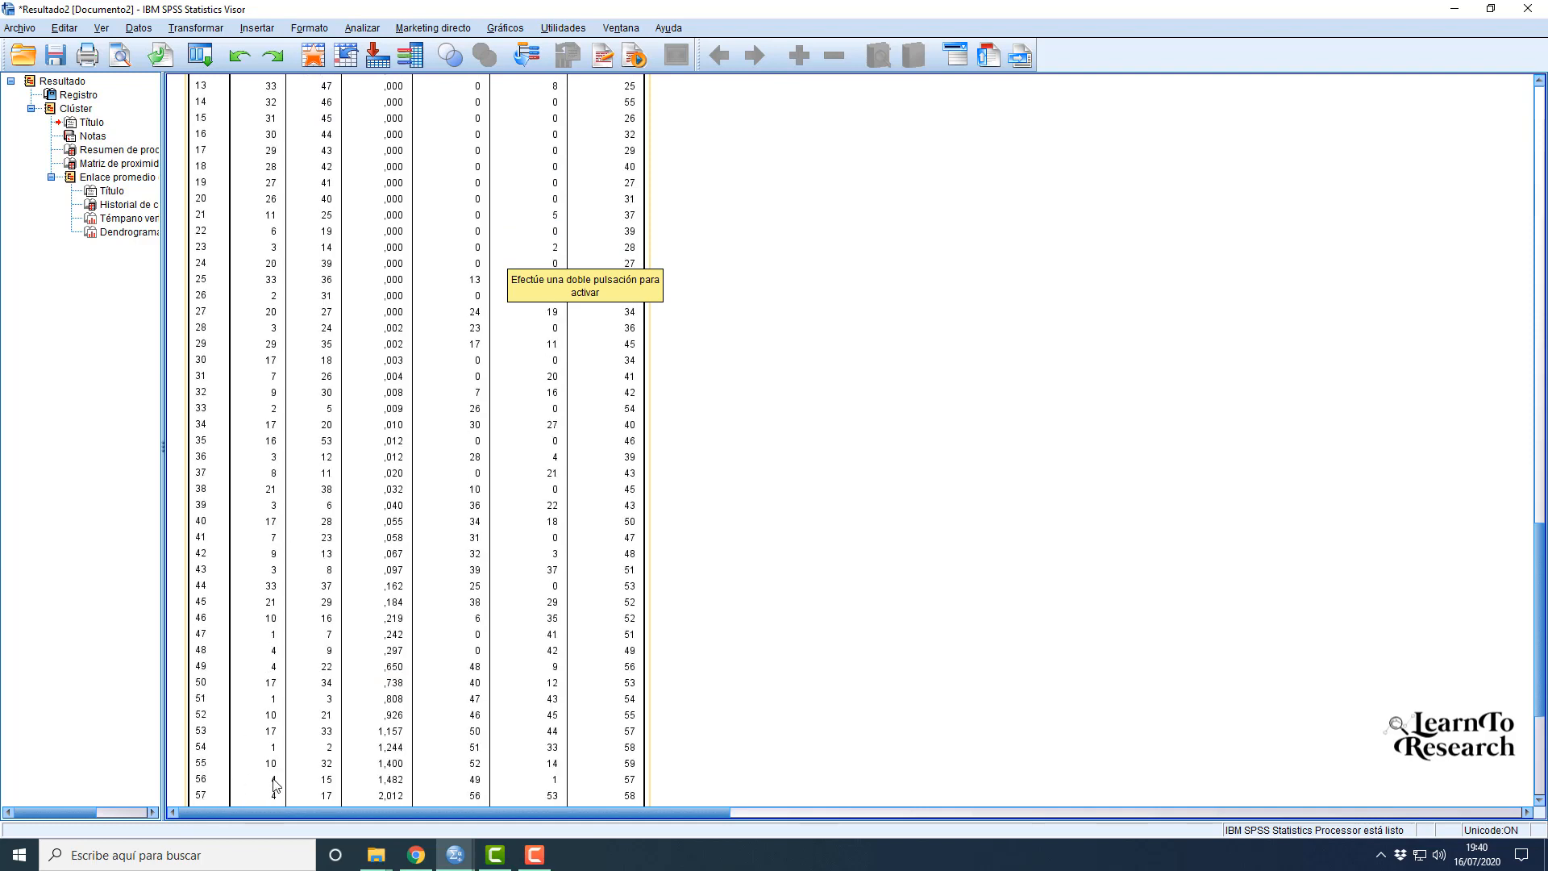
pyautogui.scroll(4, 316, 290)
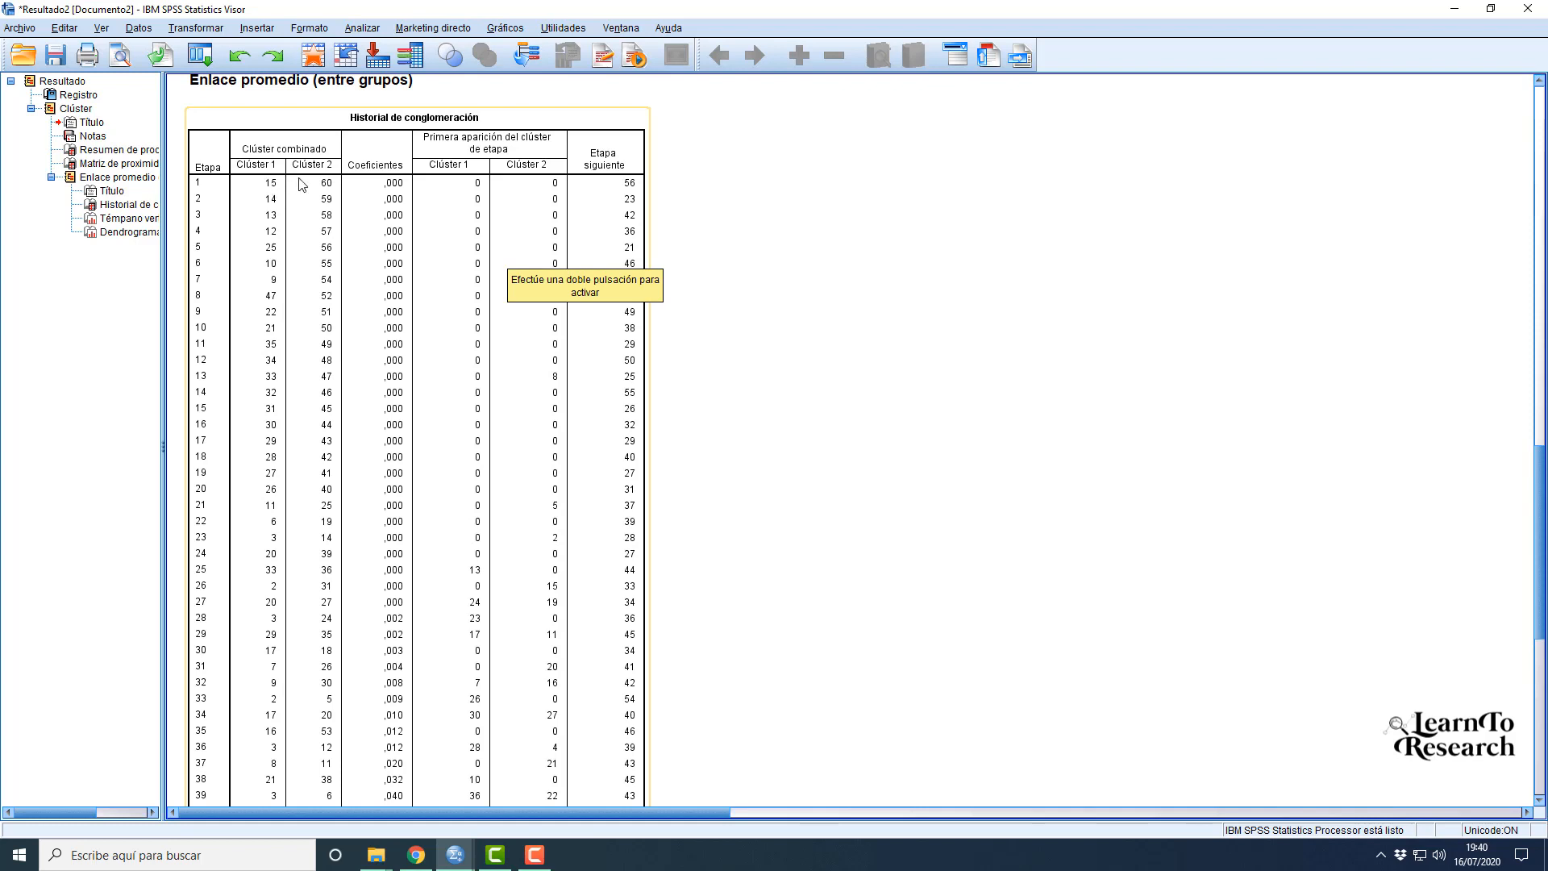
pyautogui.scroll(-4, 350, 274)
pyautogui.scroll(4, 360, 319)
pyautogui.scroll(-3, 320, 260)
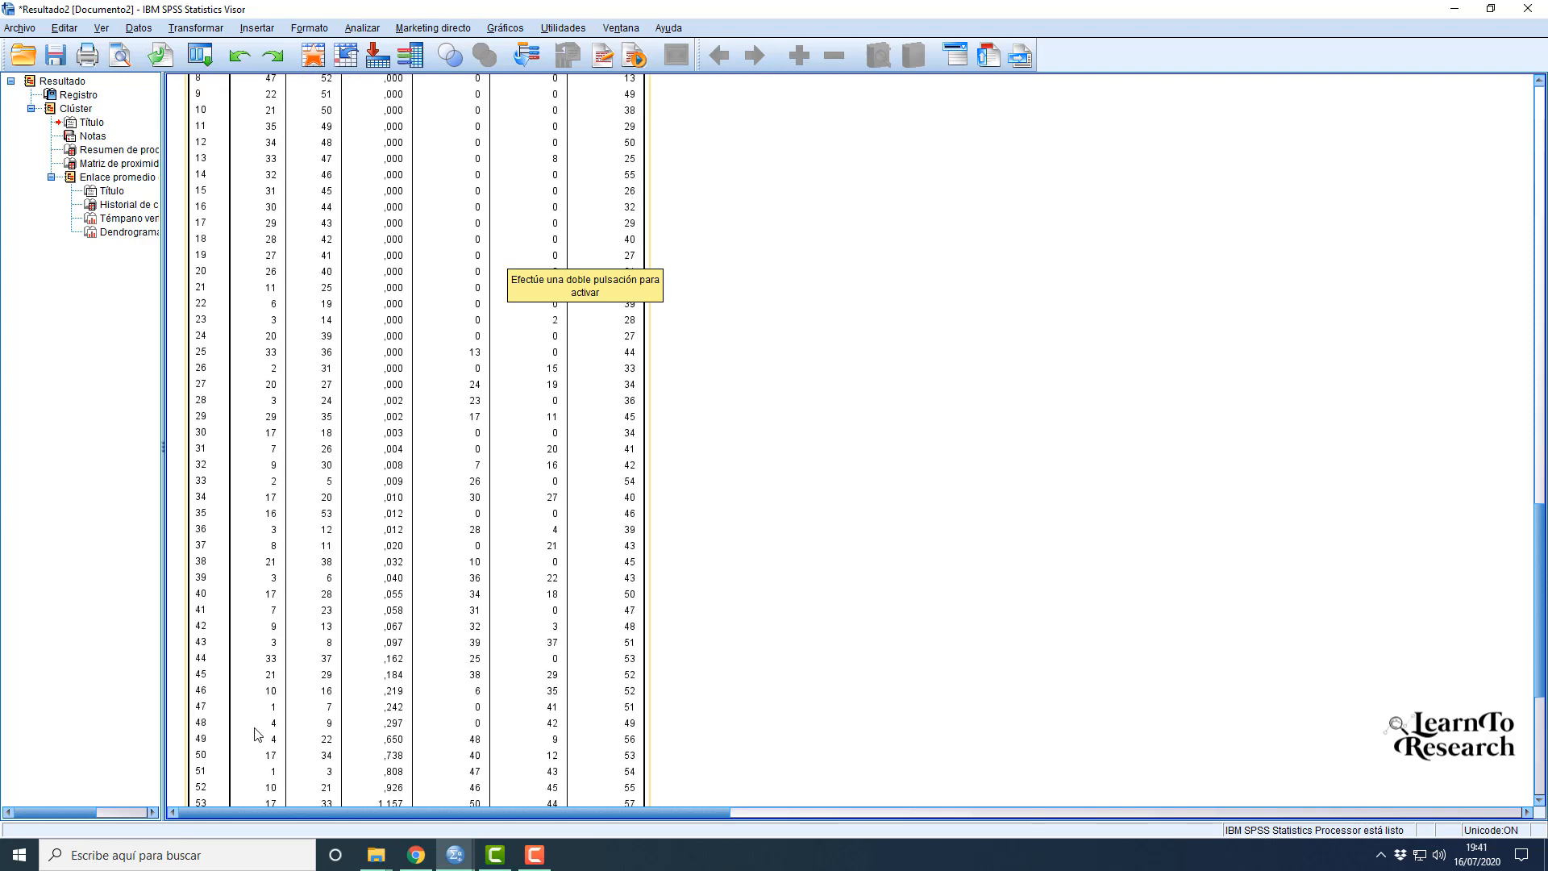
pyautogui.scroll(-1, 257, 735)
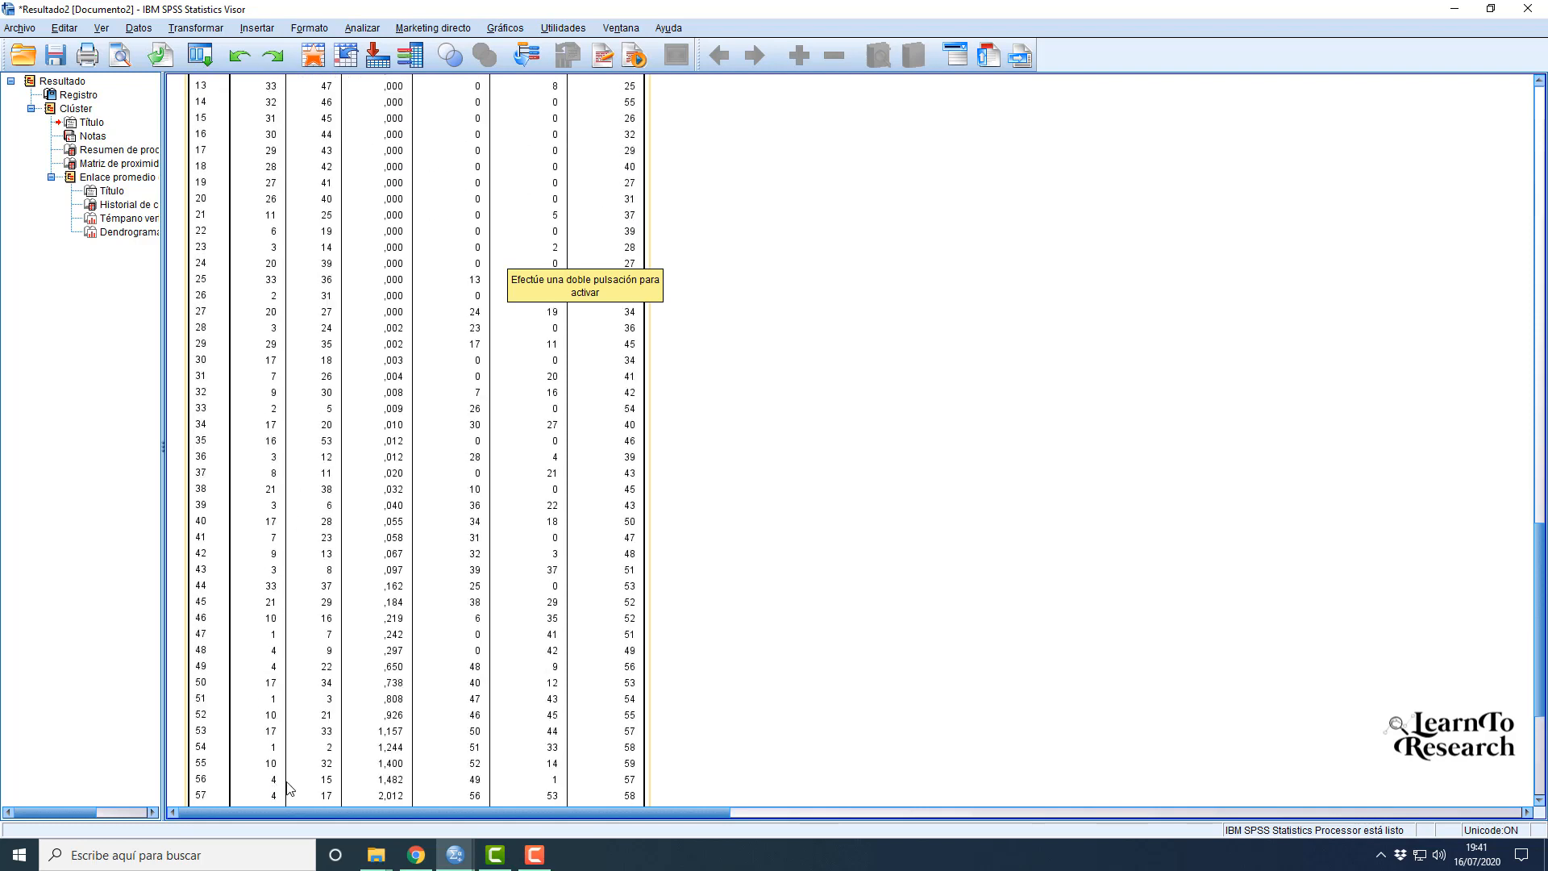
pyautogui.scroll(4, 326, 786)
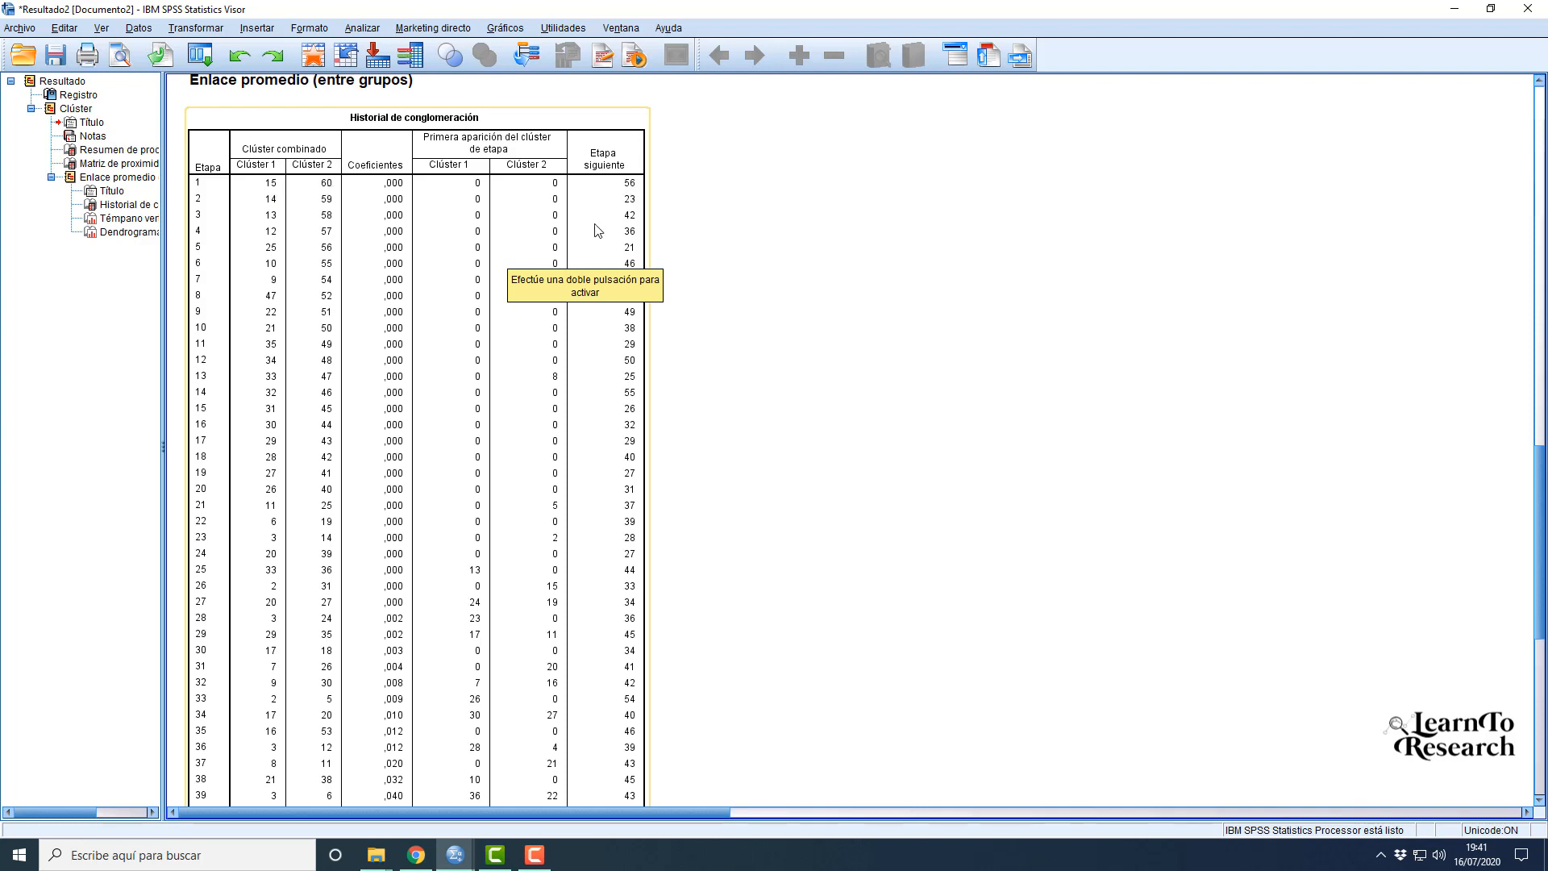
pyautogui.scroll(-5, 270, 323)
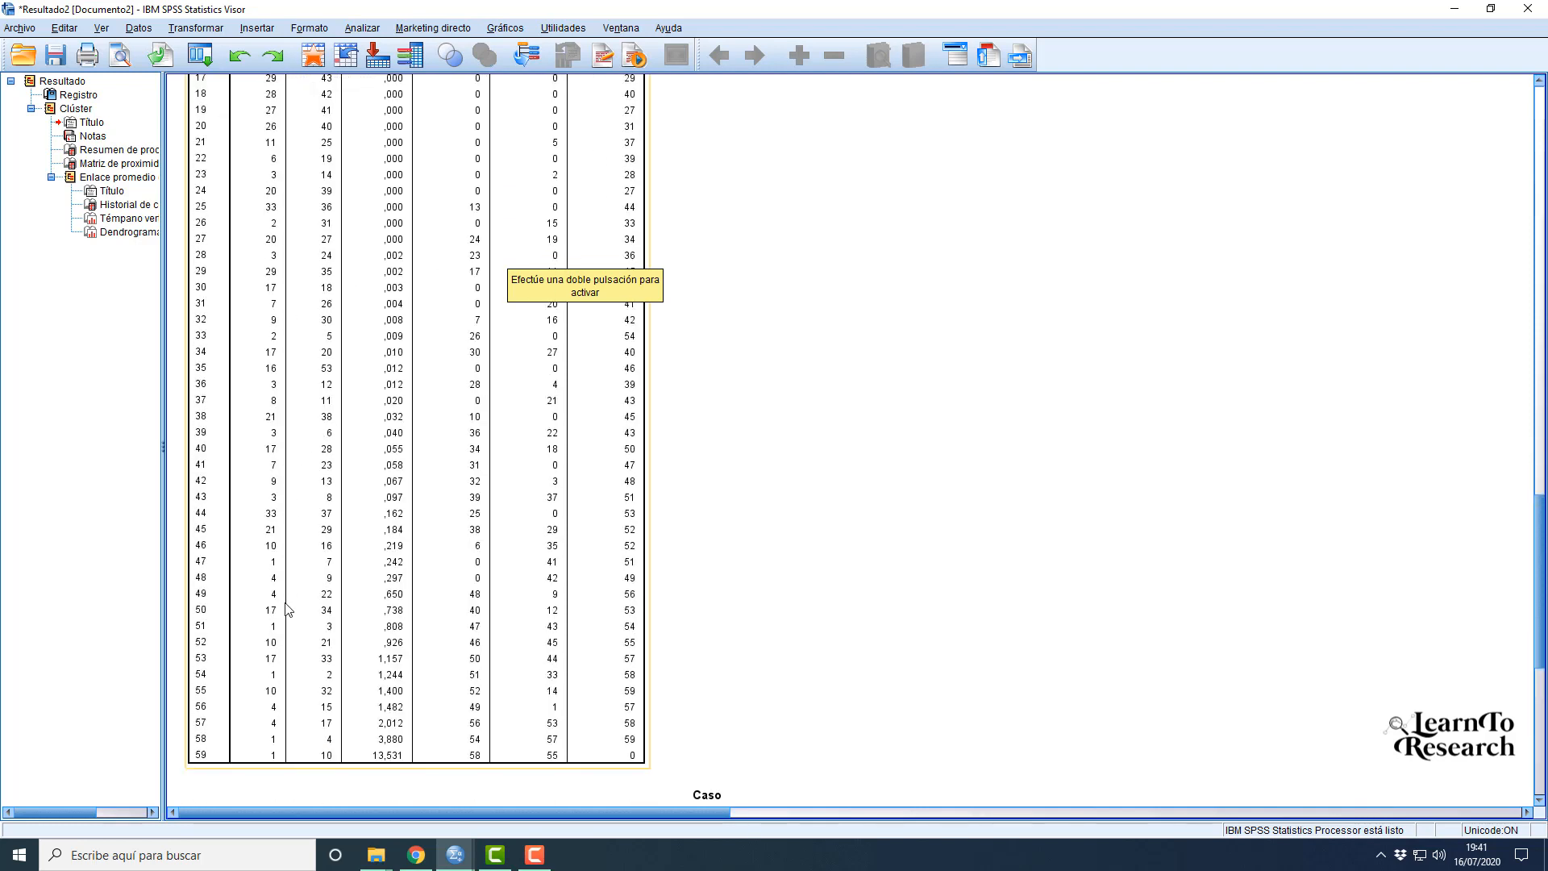
pyautogui.scroll(-2, 445, 426)
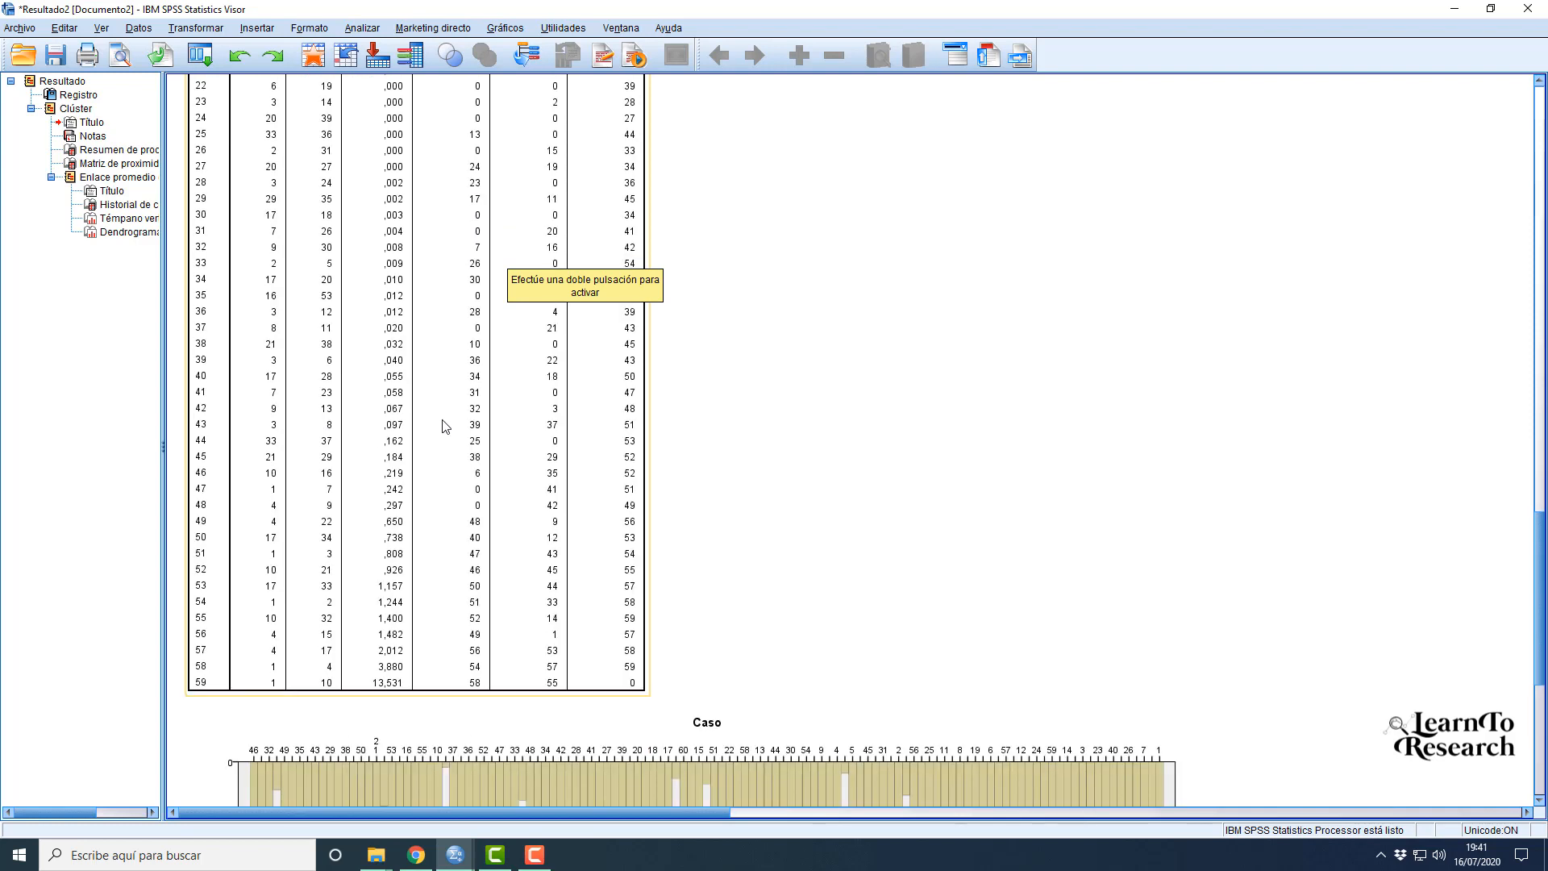
# - Examine the vertical icicle plot and the full dendrogram for average linkage between groups
pyautogui.scroll(-9, 445, 425)
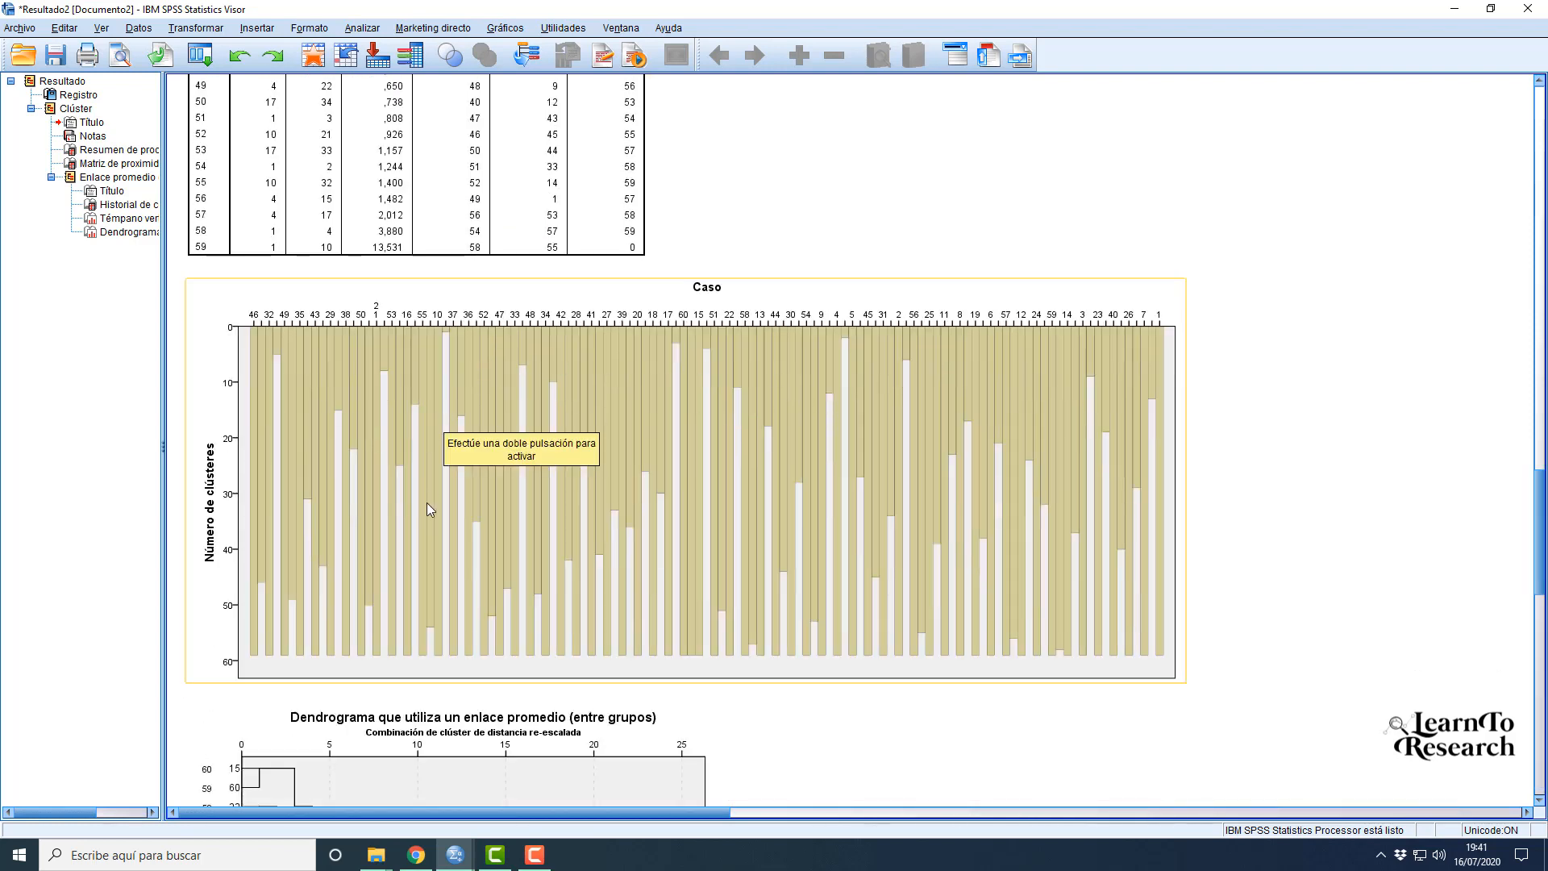
pyautogui.scroll(-2, 712, 500)
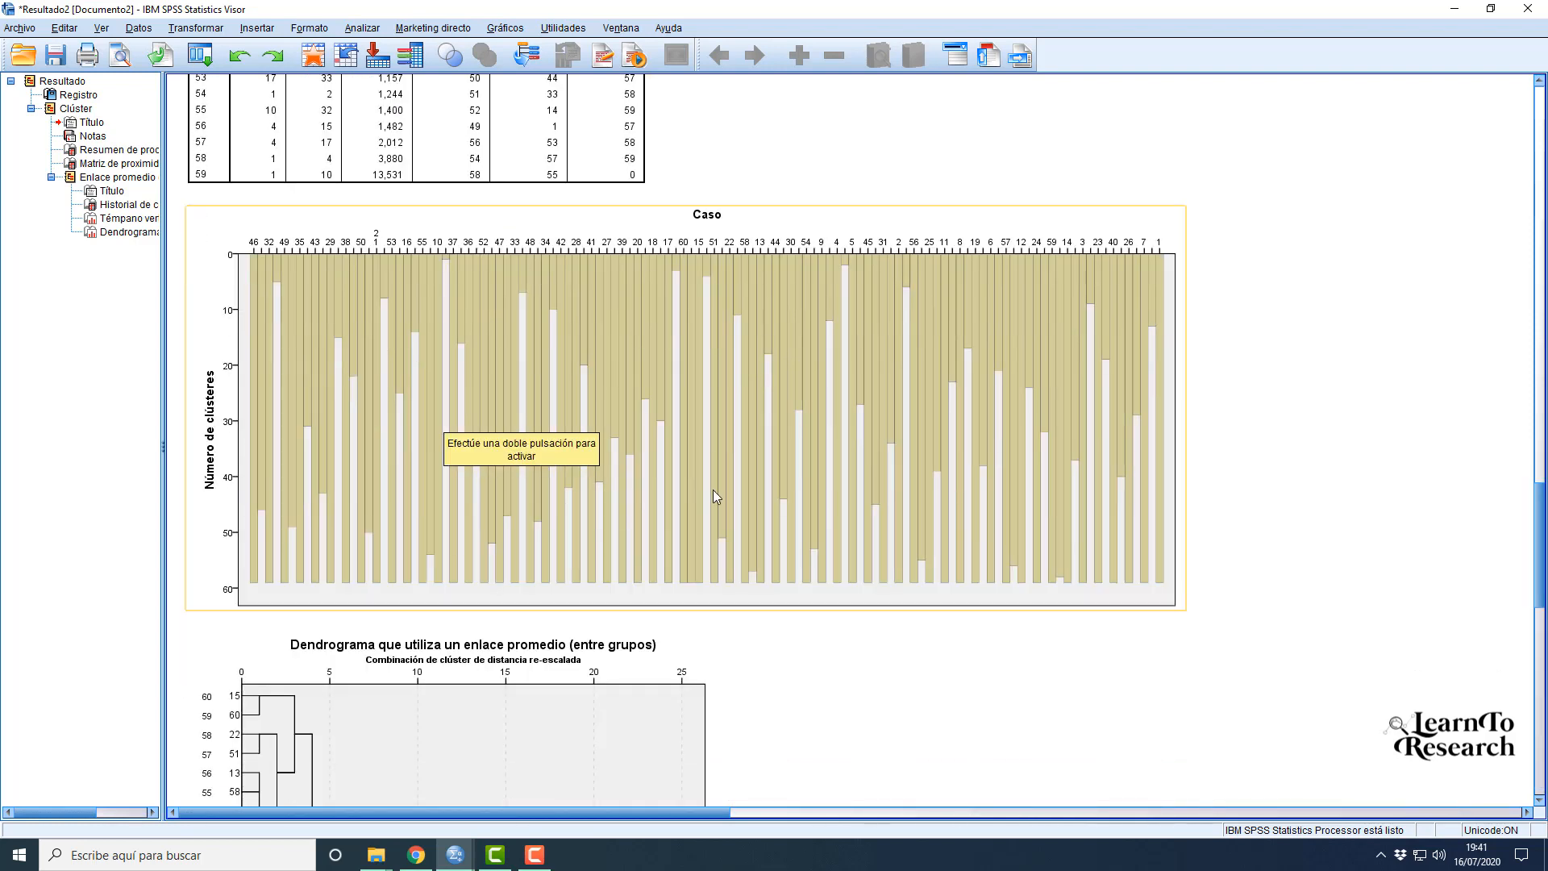
pyautogui.scroll(-2, 742, 440)
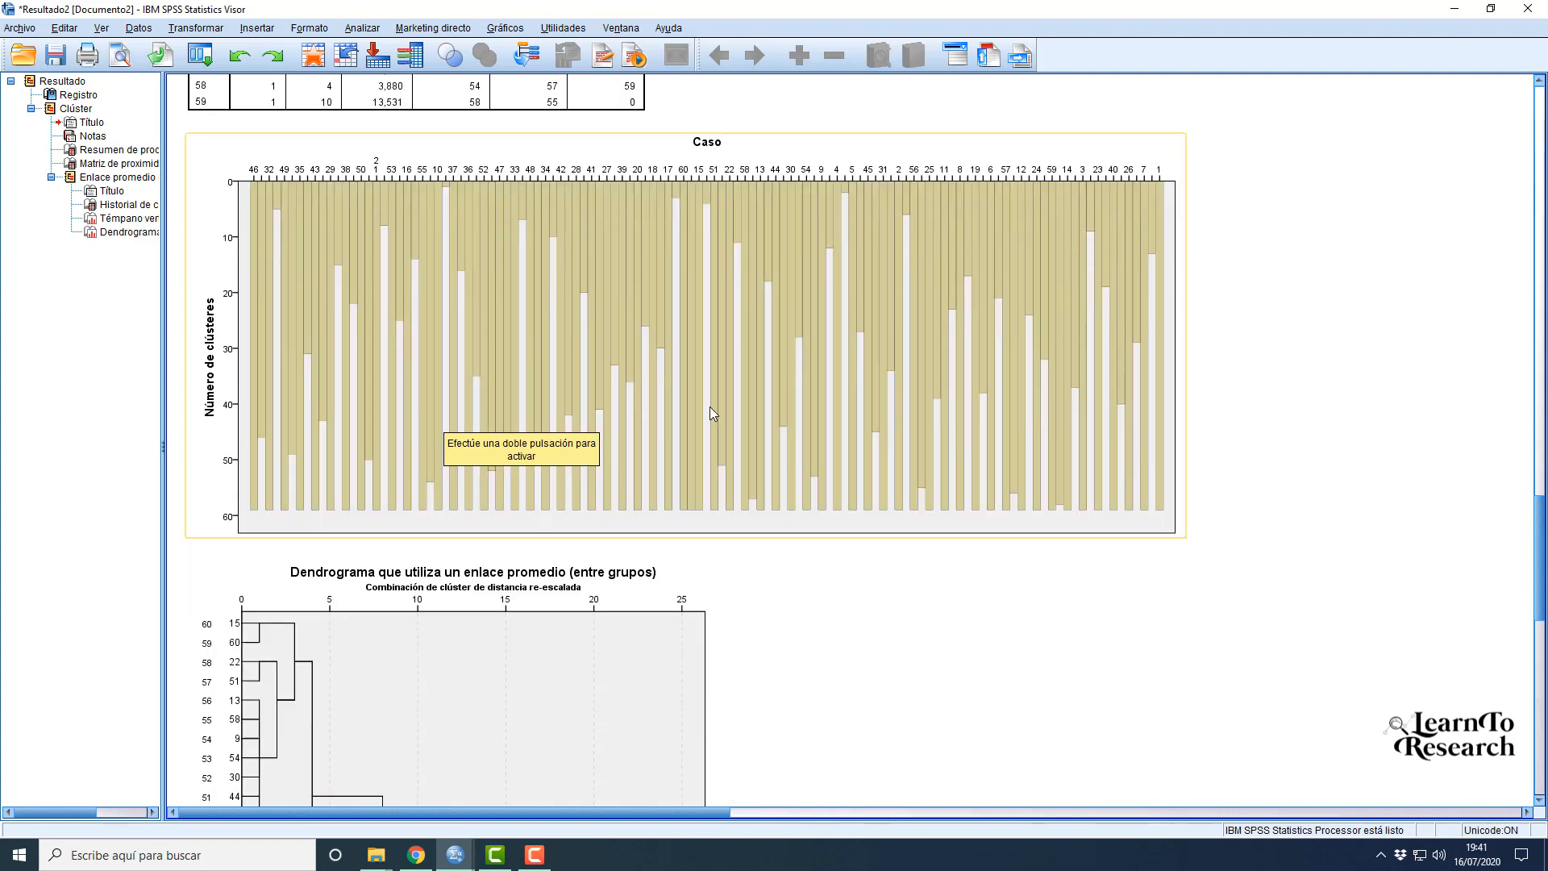
pyautogui.scroll(-2, 710, 406)
pyautogui.scroll(-6, 675, 411)
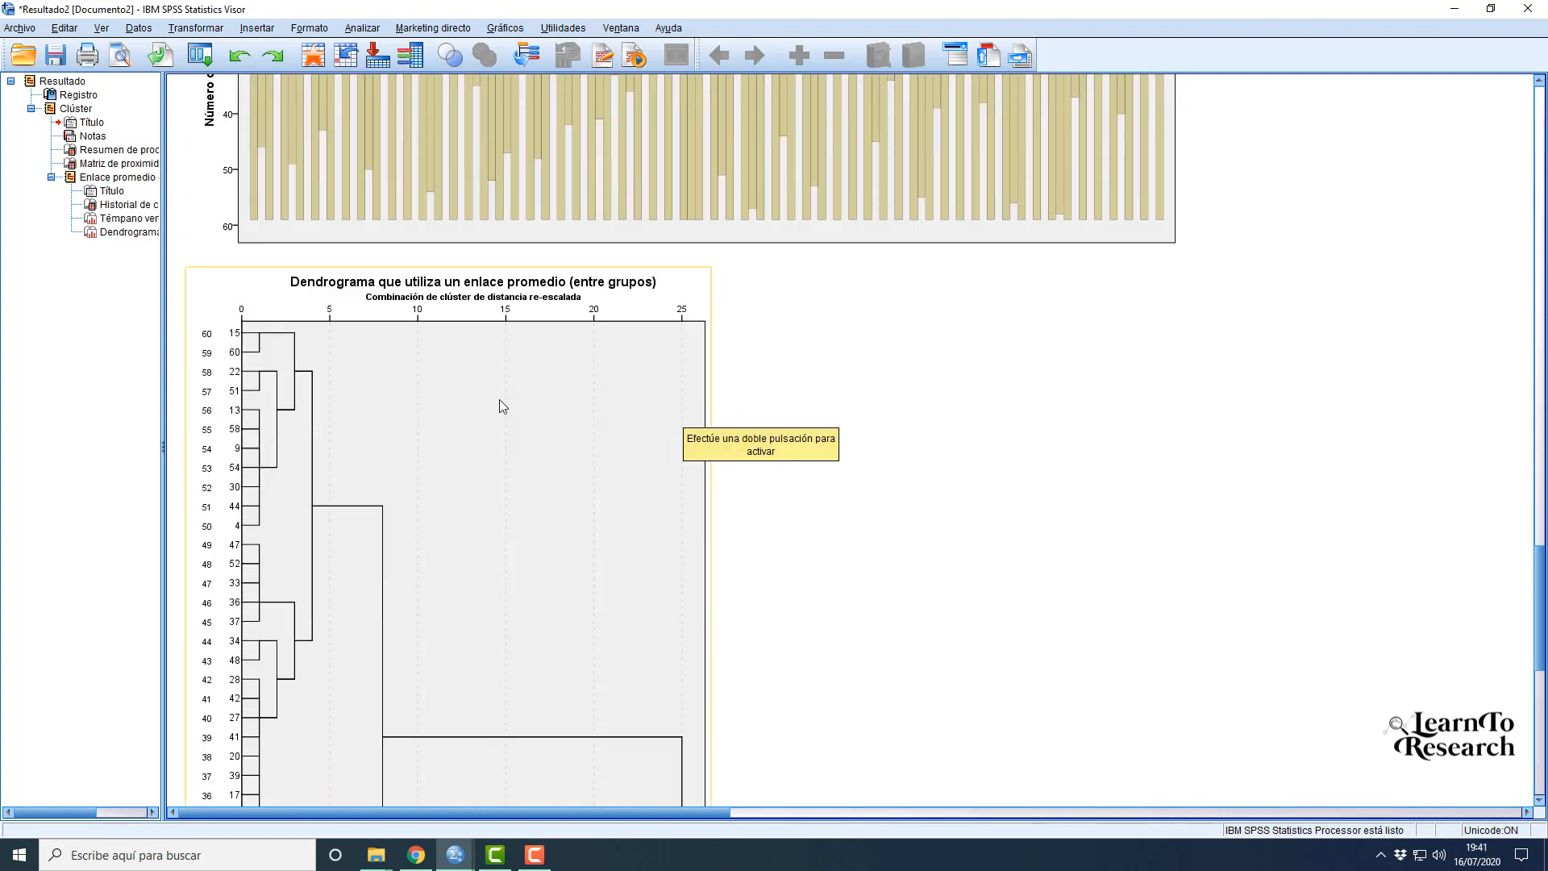
pyautogui.scroll(-2, 511, 425)
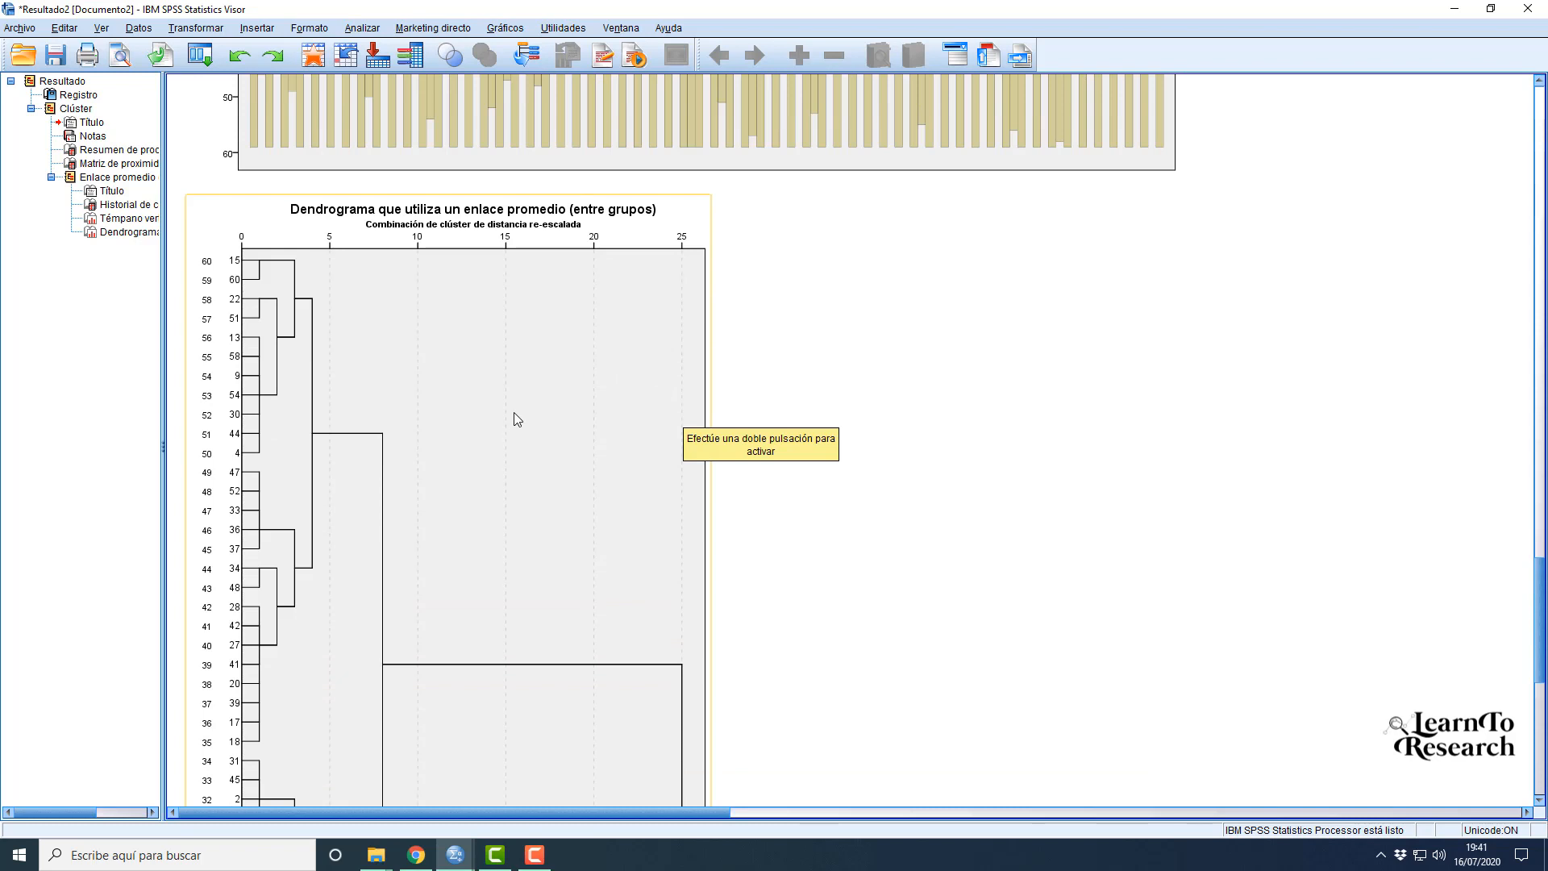
pyautogui.scroll(-2, 515, 413)
pyautogui.scroll(-6, 484, 379)
pyautogui.scroll(-10, 487, 379)
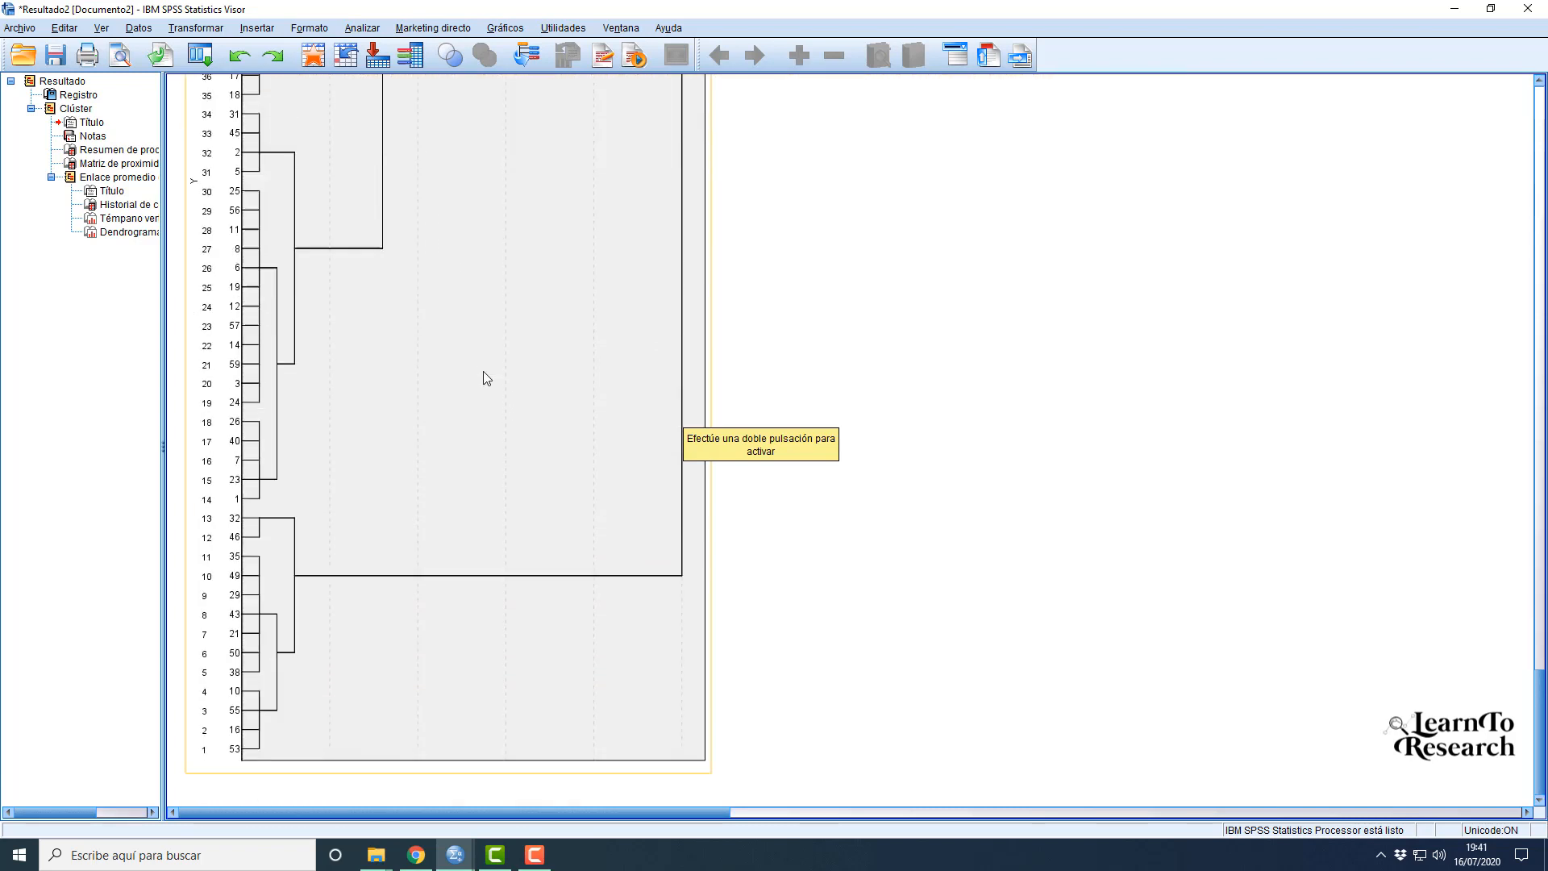
# - Show the desktop, open the coloured dendrogram image Sin título.png in the photo viewer, and enlarge it
pyautogui.rightClick(724, 833)
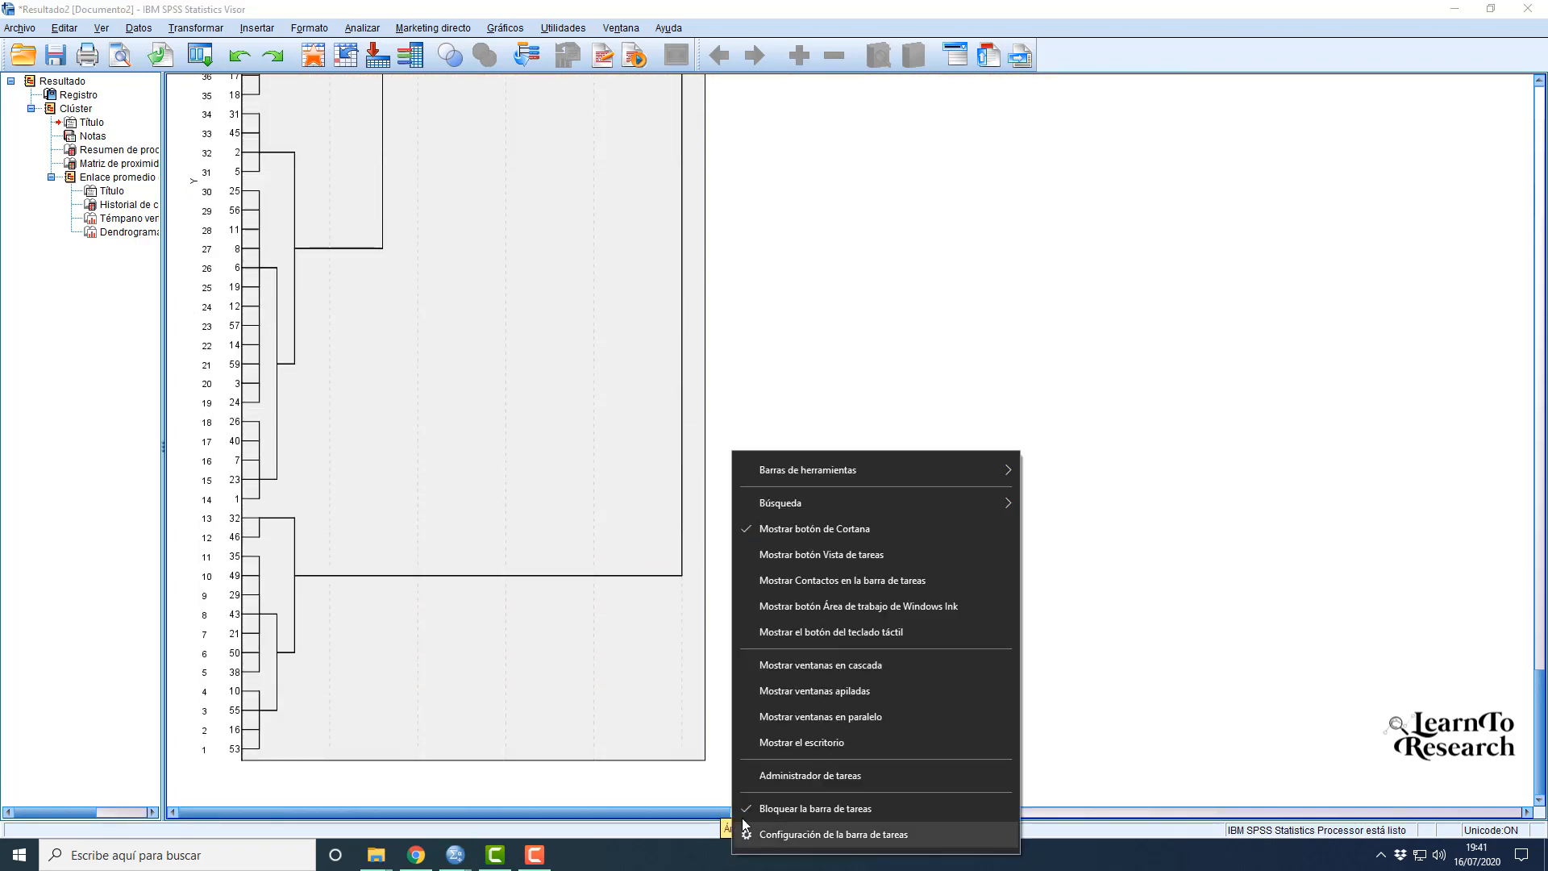
pyautogui.click(758, 750)
pyautogui.doubleClick(342, 238)
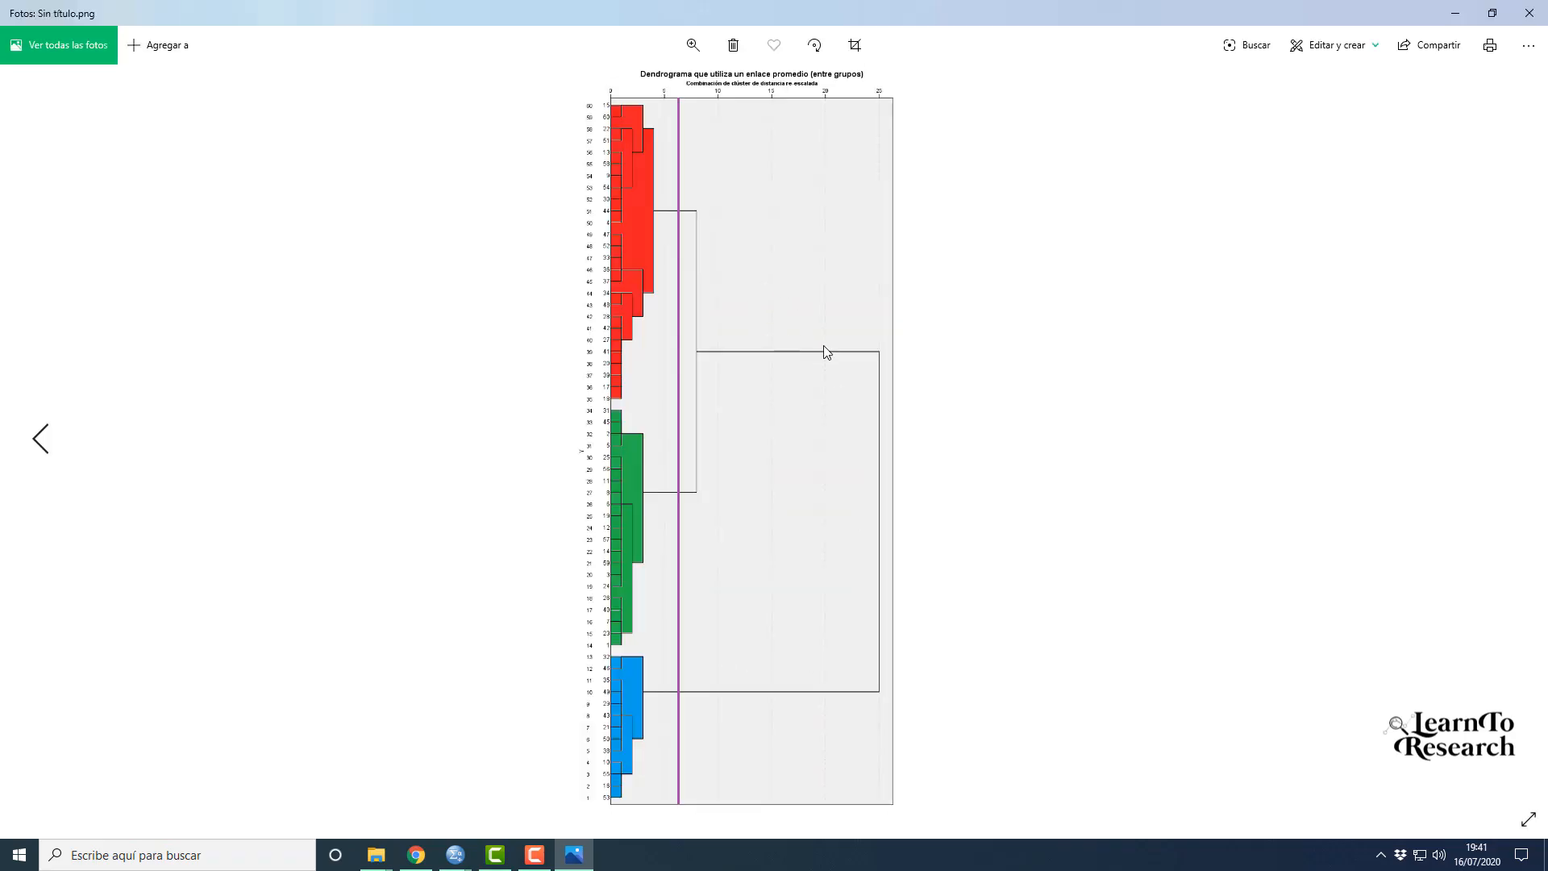
pyautogui.scroll(3, 824, 345)
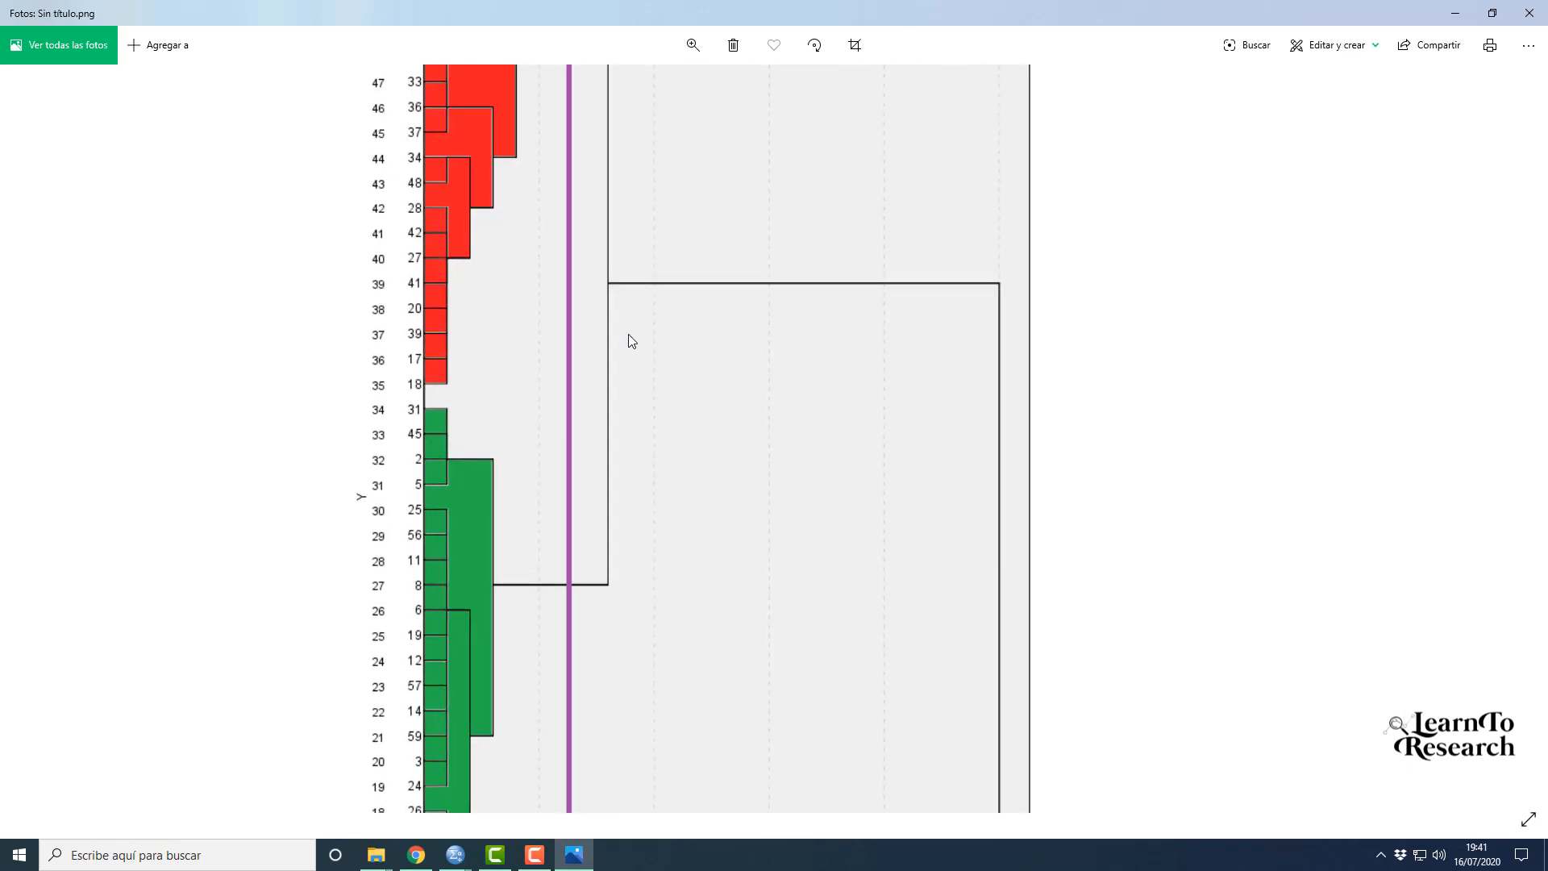
# - Examine which cases fall into the red, green and blue clusters of the coloured dendrogram
pyautogui.moveTo(632, 341); pyautogui.dragTo(806, 733)
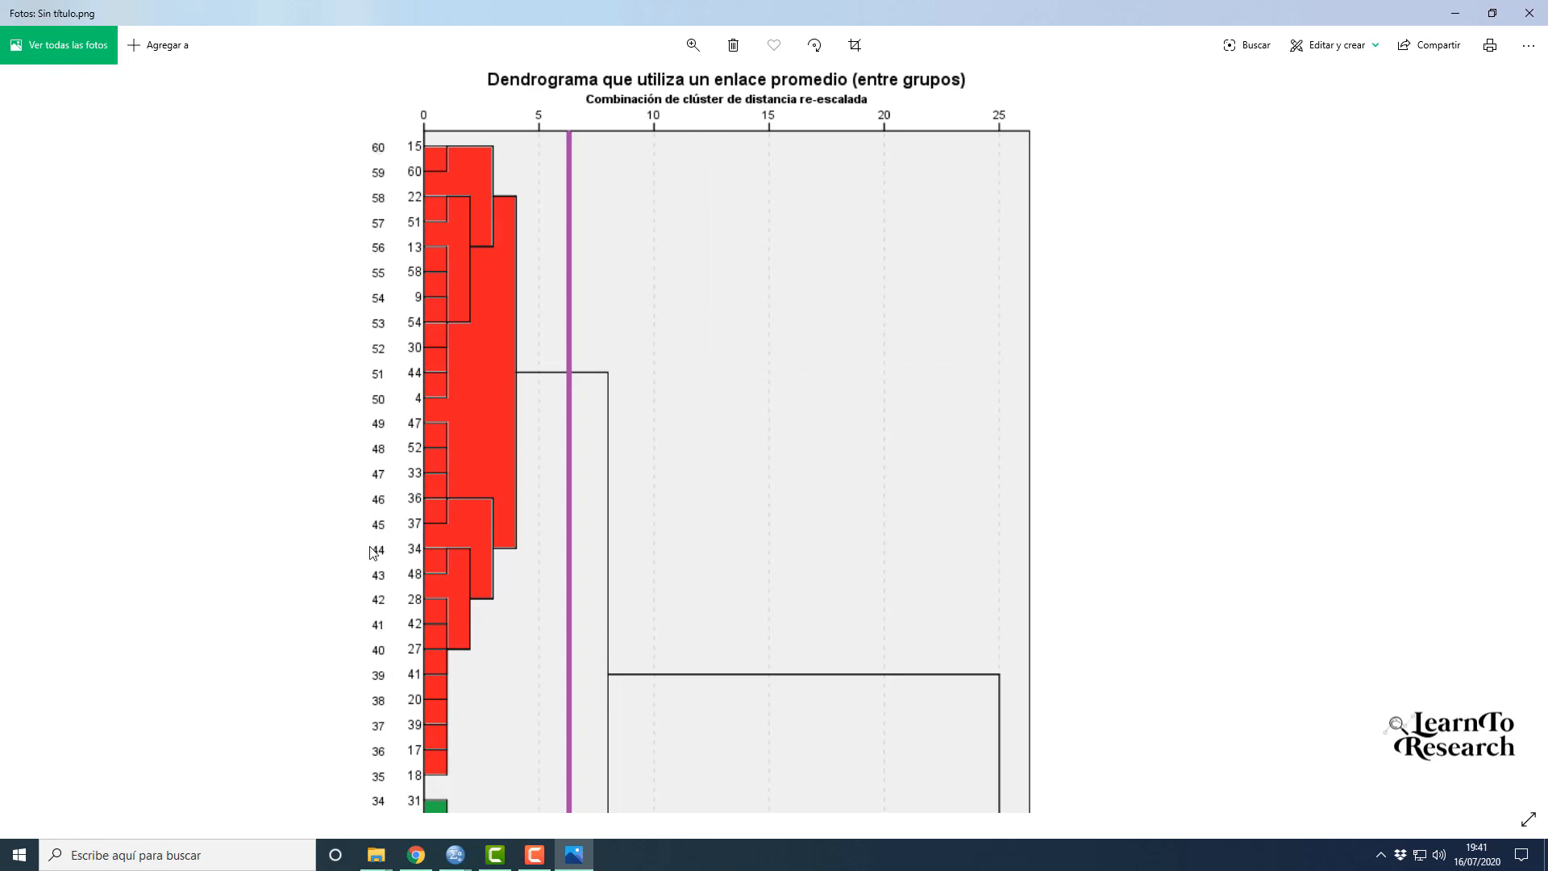
pyautogui.scroll(-3, 373, 524)
pyautogui.scroll(-6, 368, 486)
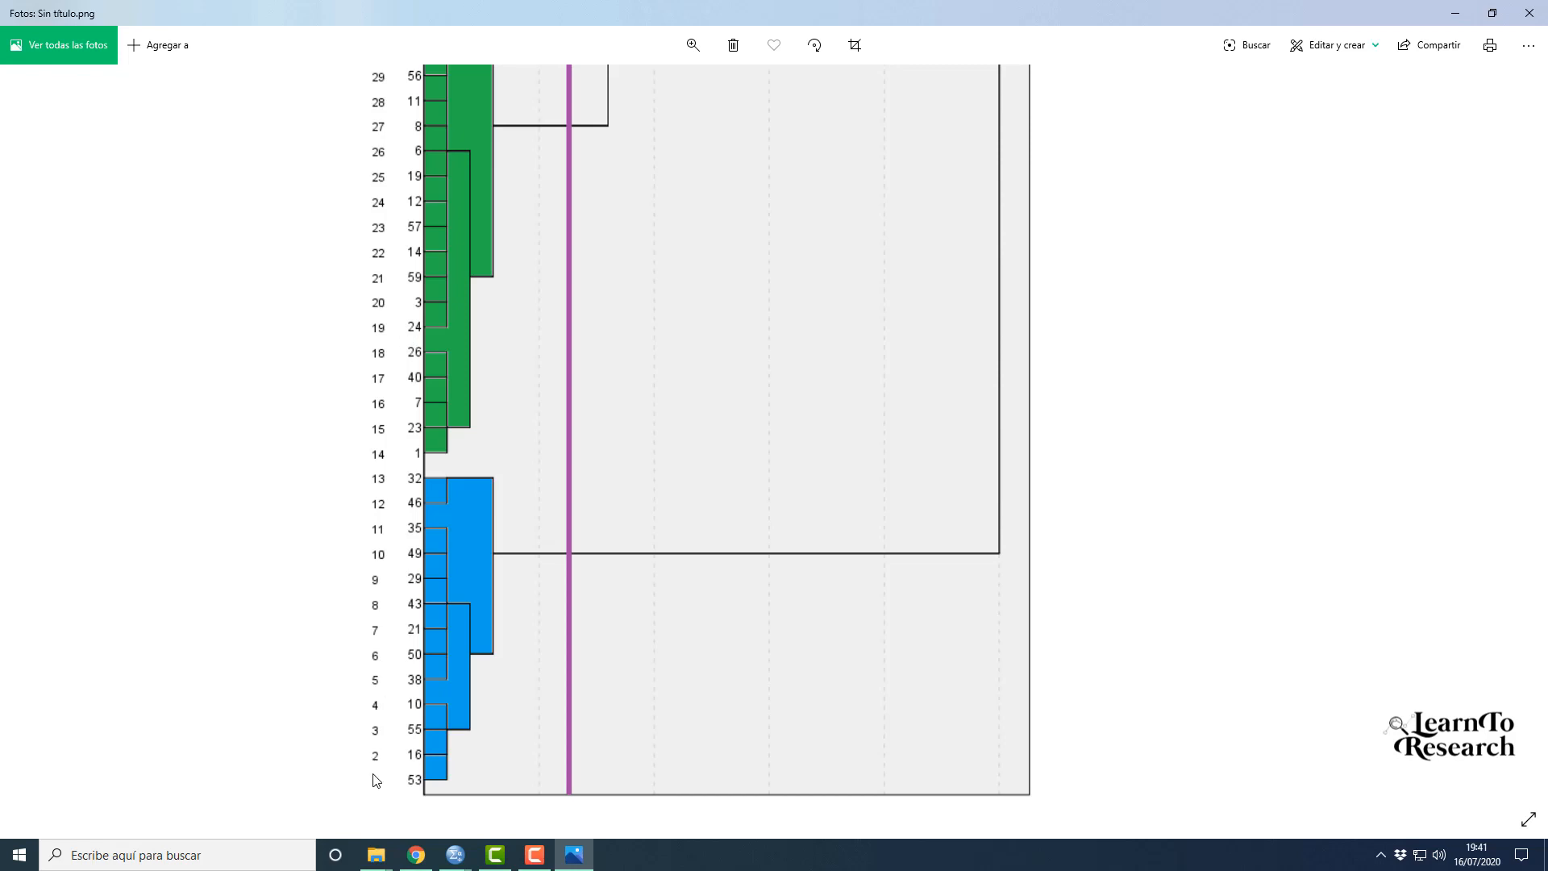
pyautogui.scroll(3, 395, 278)
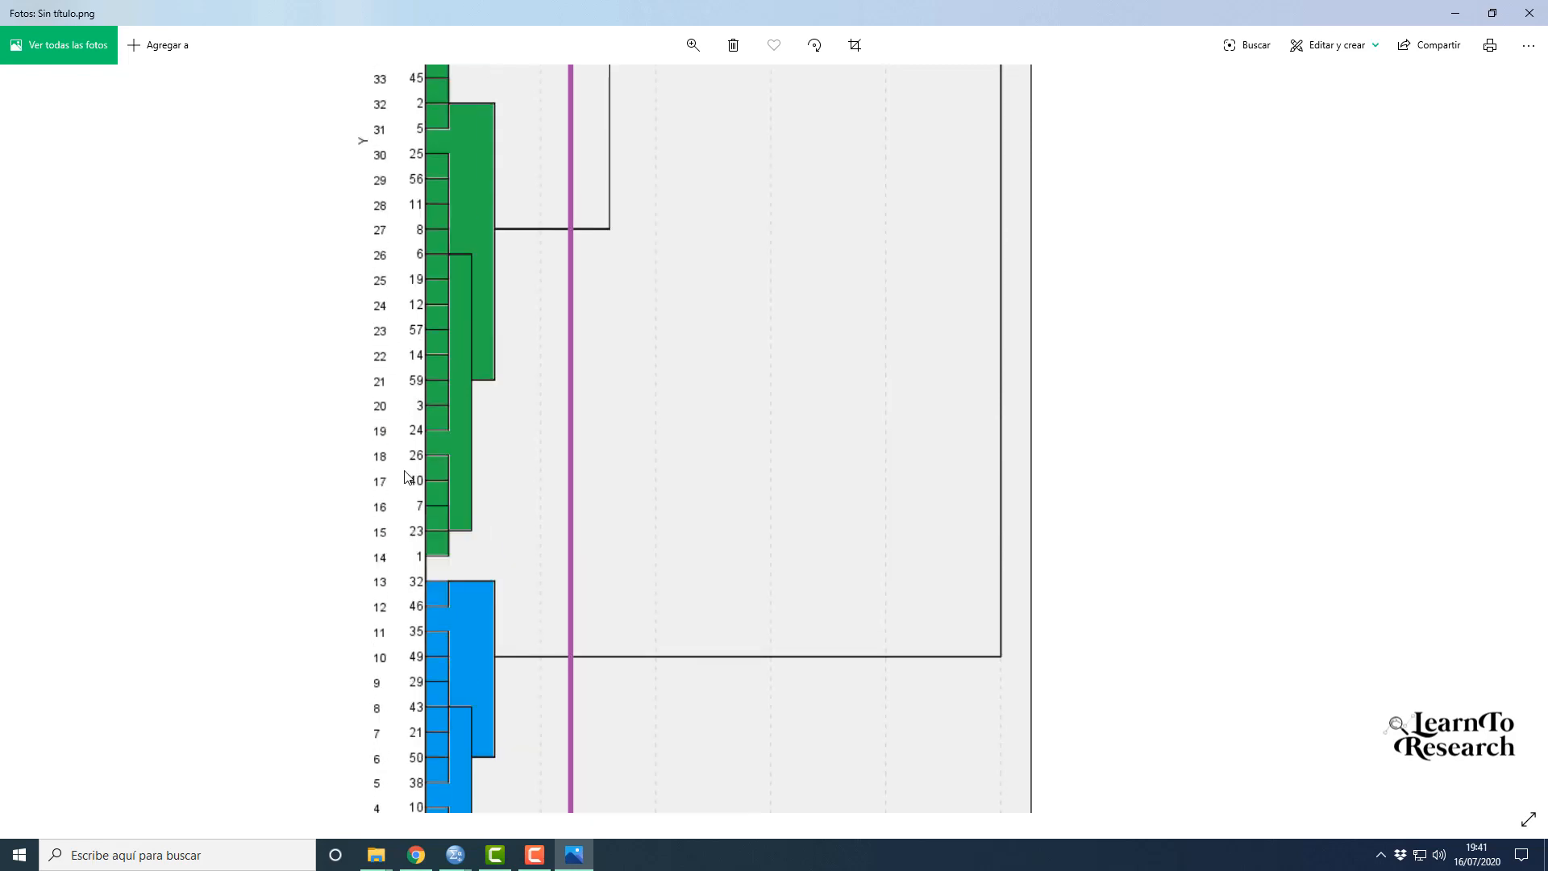
pyautogui.scroll(5, 423, 395)
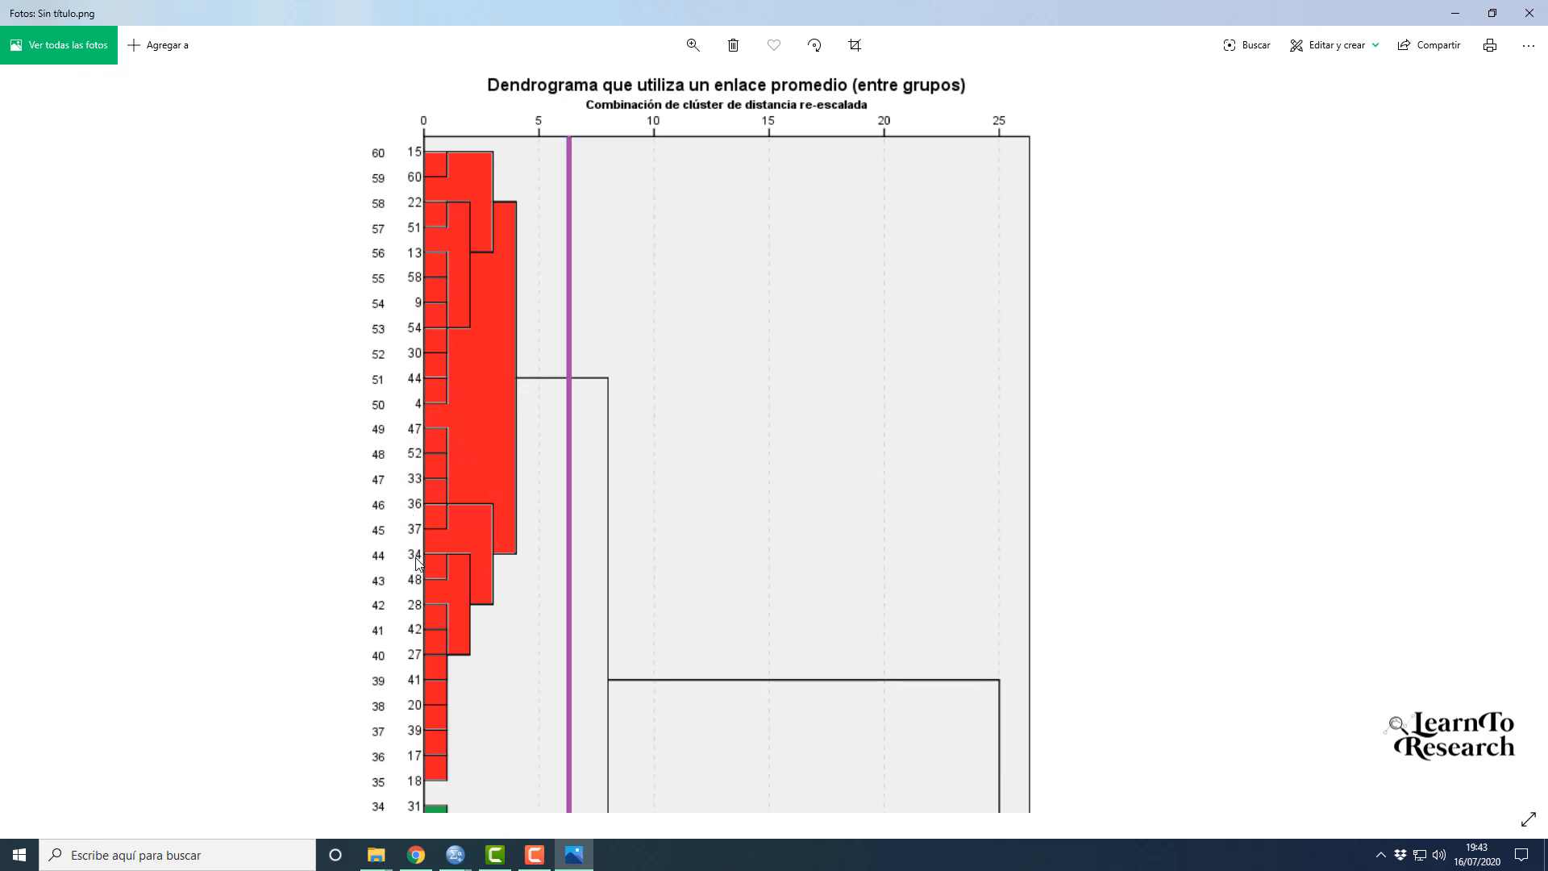
pyautogui.moveTo(569, 570); pyautogui.dragTo(564, 422)
pyautogui.moveTo(512, 543); pyautogui.dragTo(529, 294)
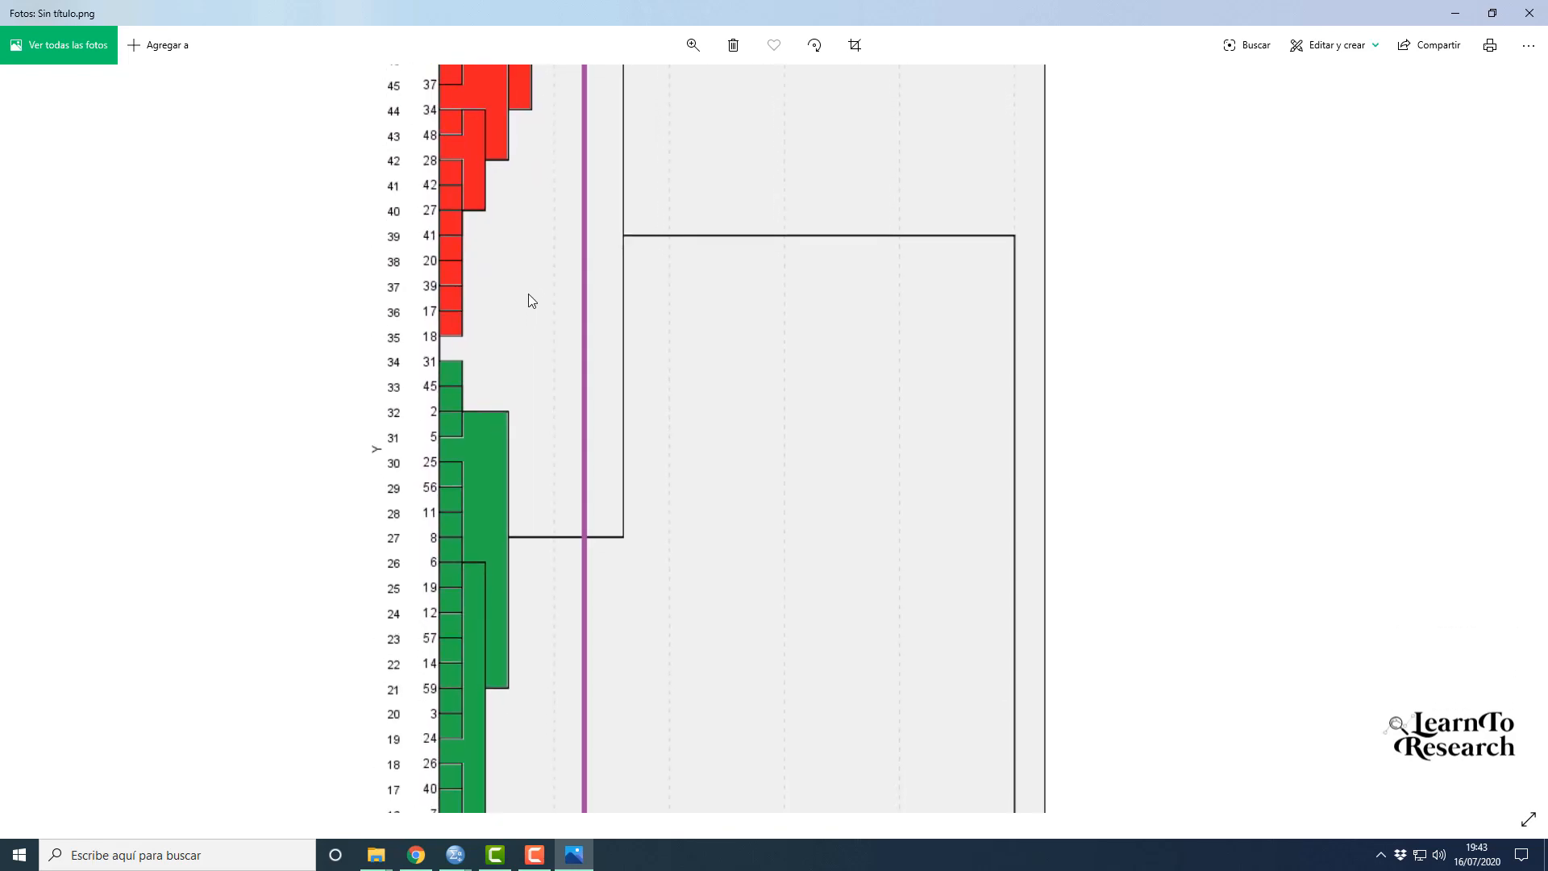
pyautogui.moveTo(545, 631); pyautogui.dragTo(588, 366)
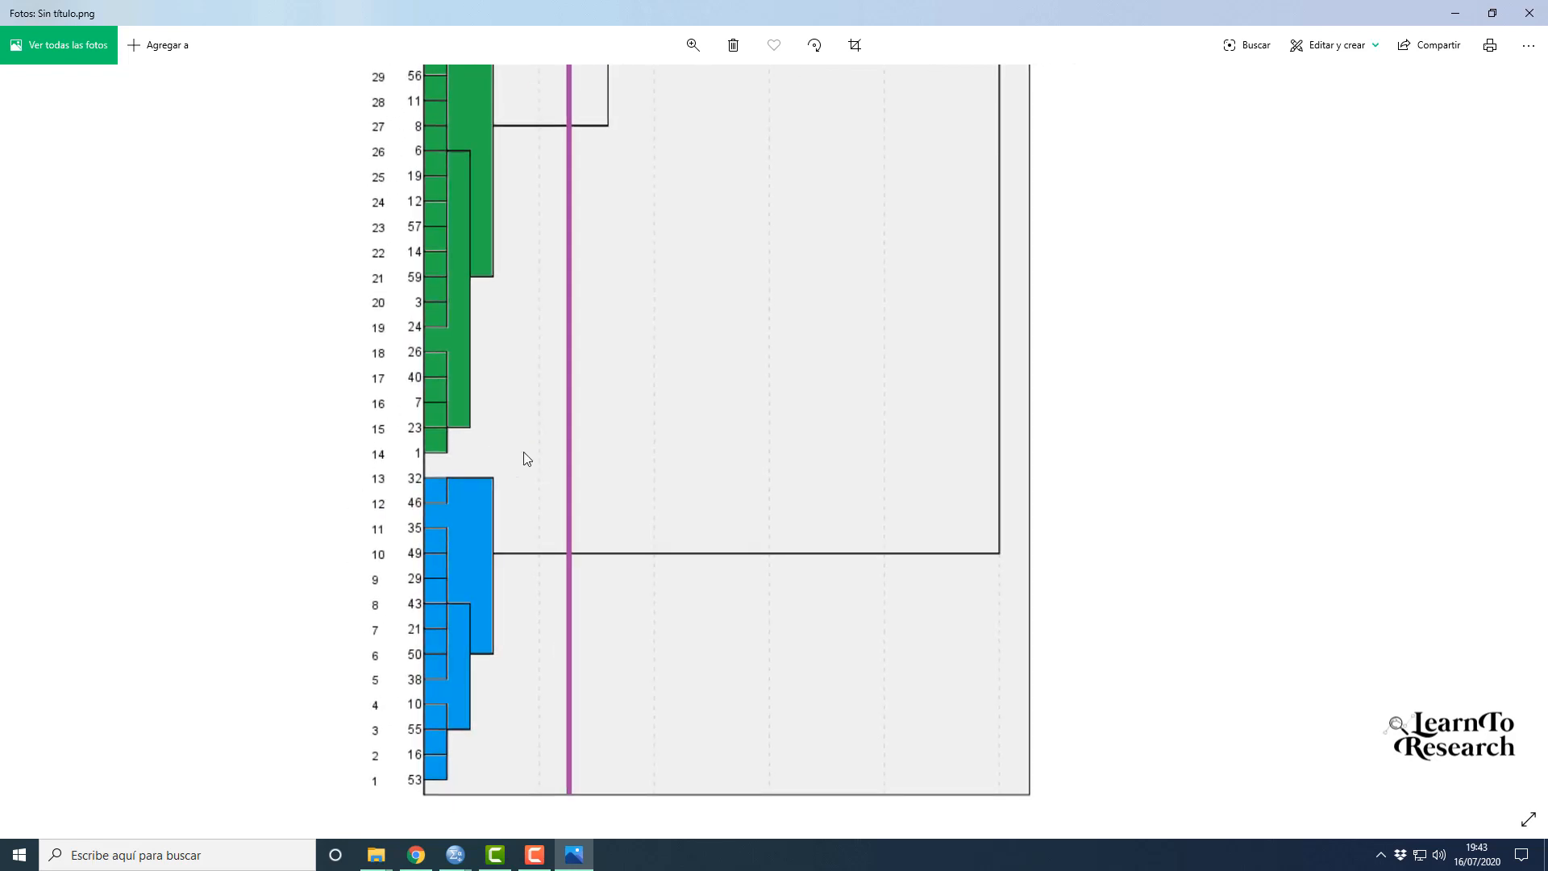
pyautogui.moveTo(694, 361); pyautogui.dragTo(705, 620)
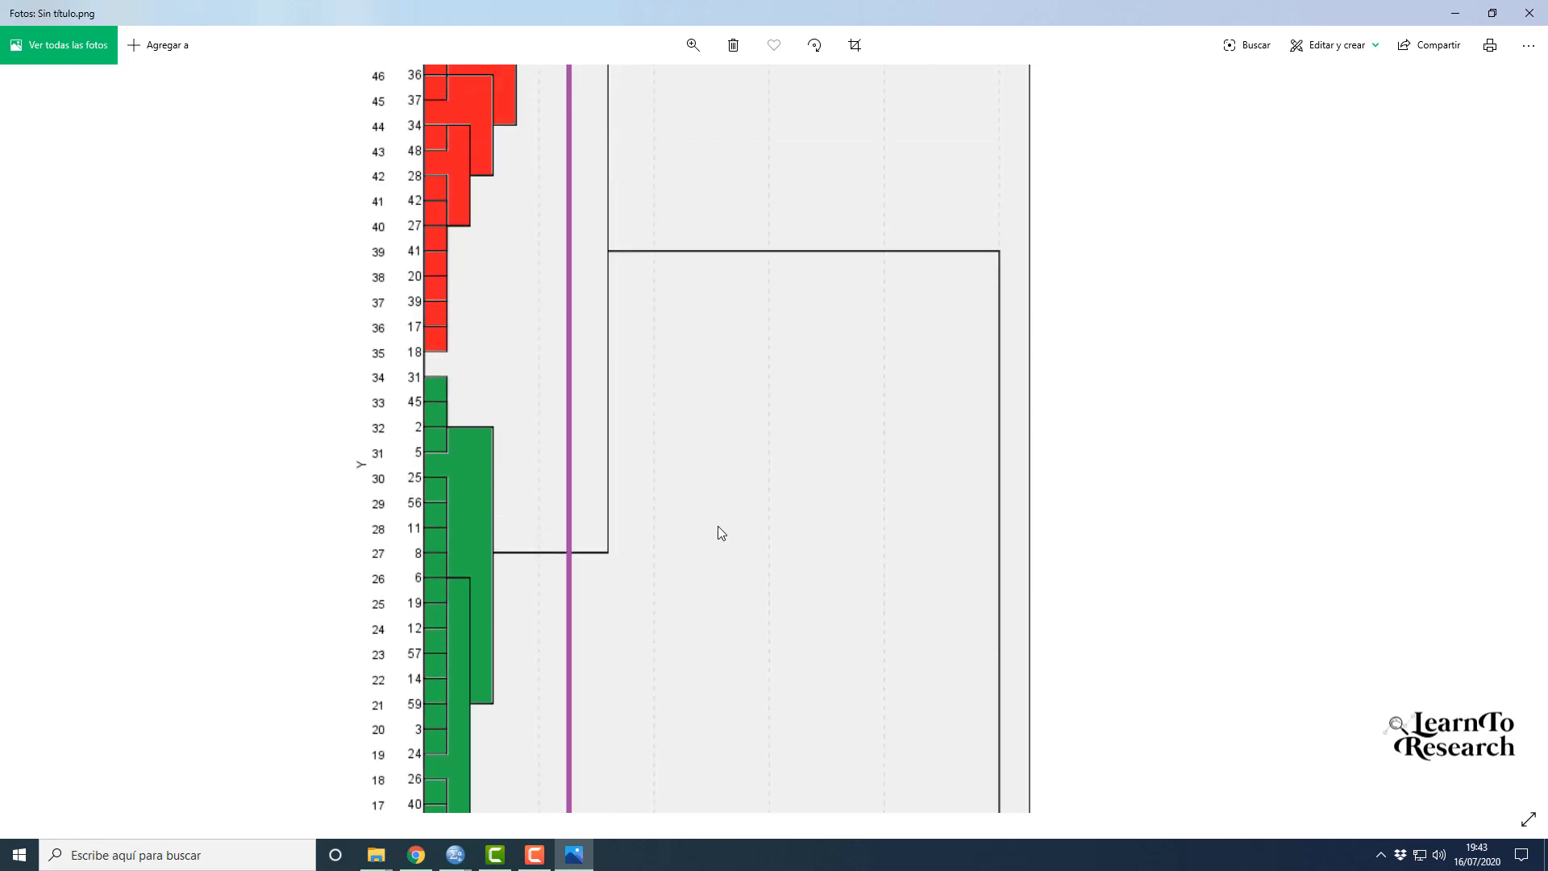
pyautogui.moveTo(685, 277); pyautogui.dragTo(701, 467)
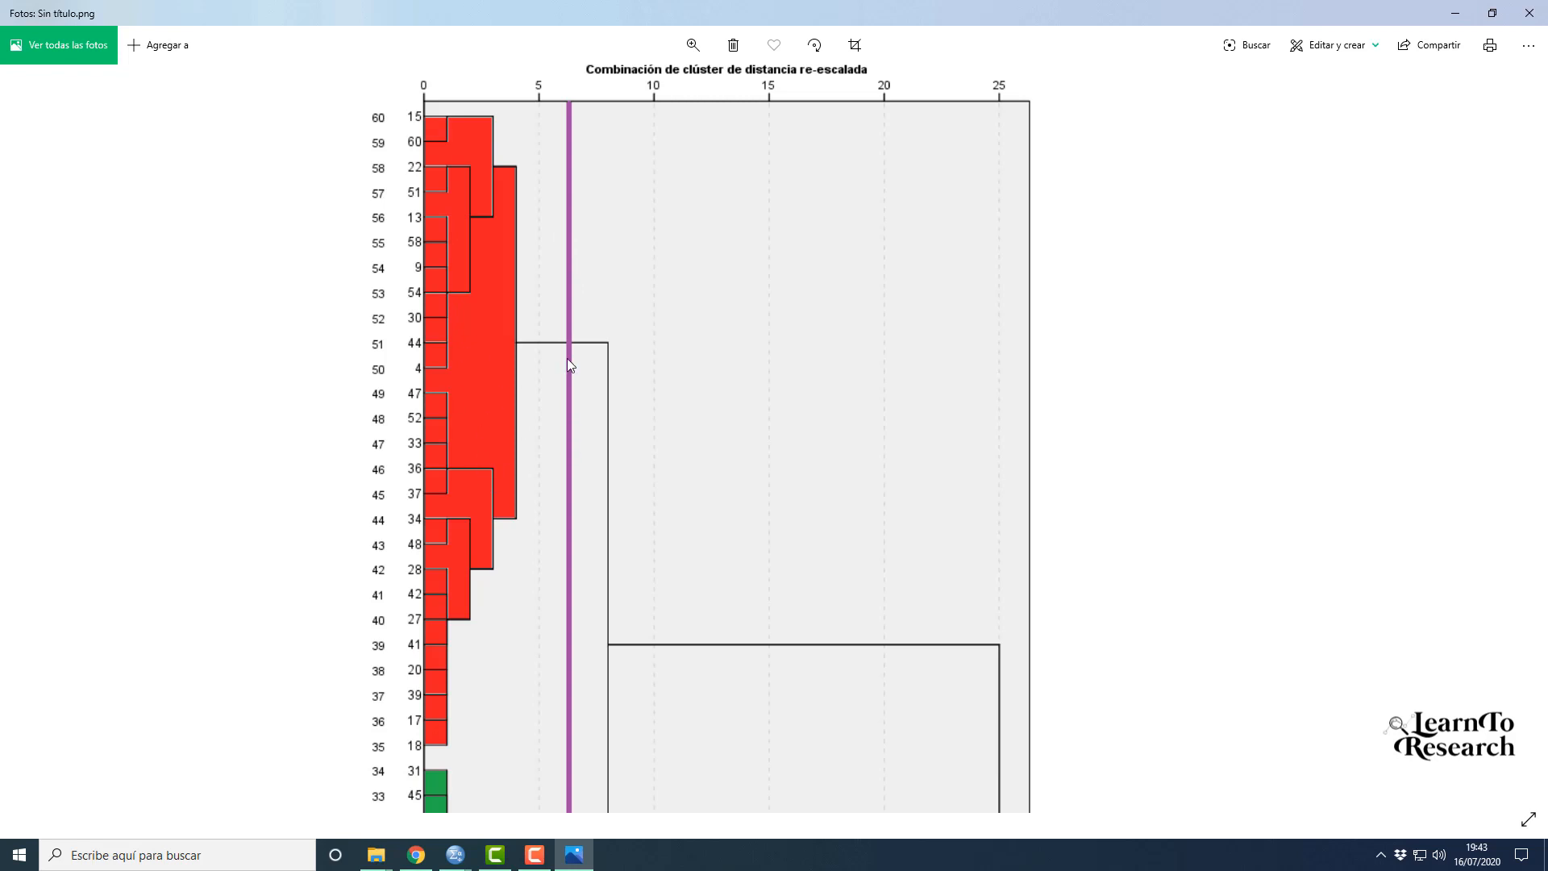
# - Examine where the purple cut line crosses the dendrogram branches and how the red, green and blue clusters join
pyautogui.scroll(-5, 654, 547)
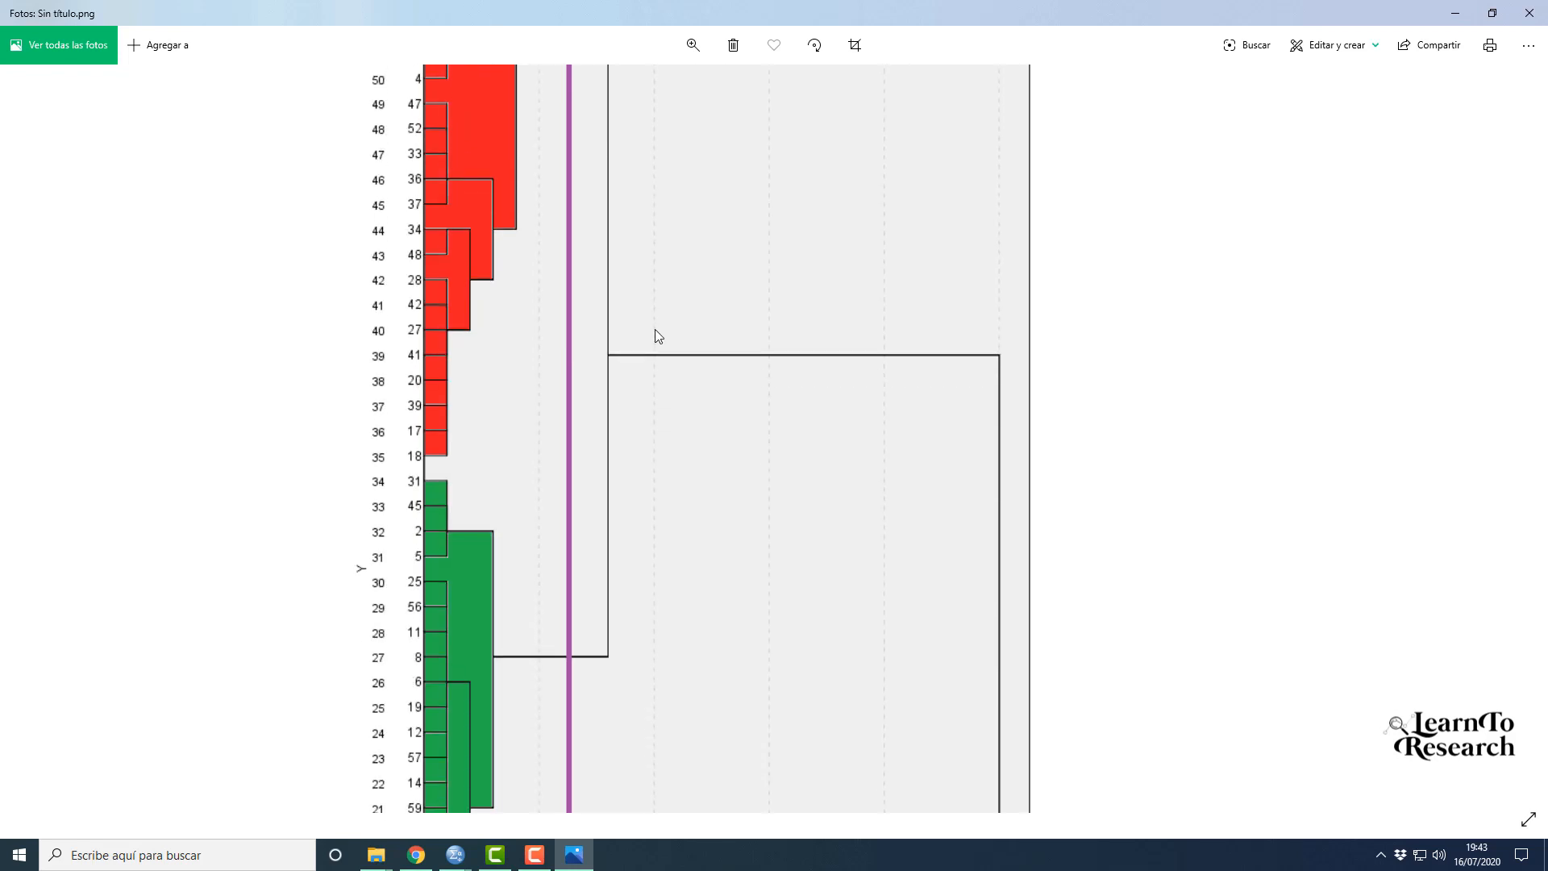
pyautogui.scroll(-6, 668, 554)
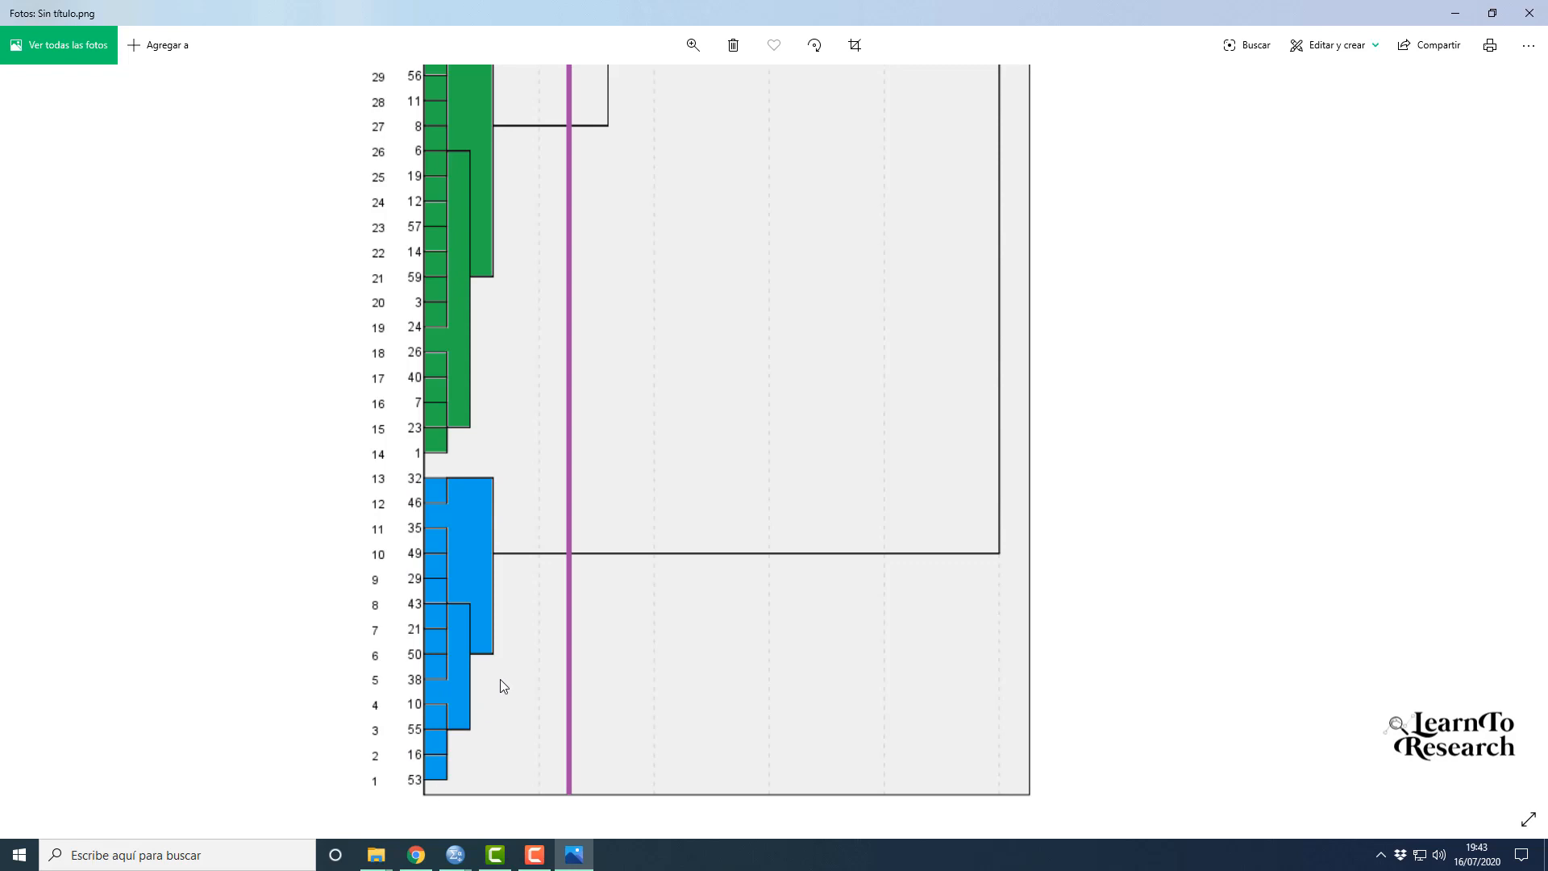
pyautogui.scroll(5, 631, 406)
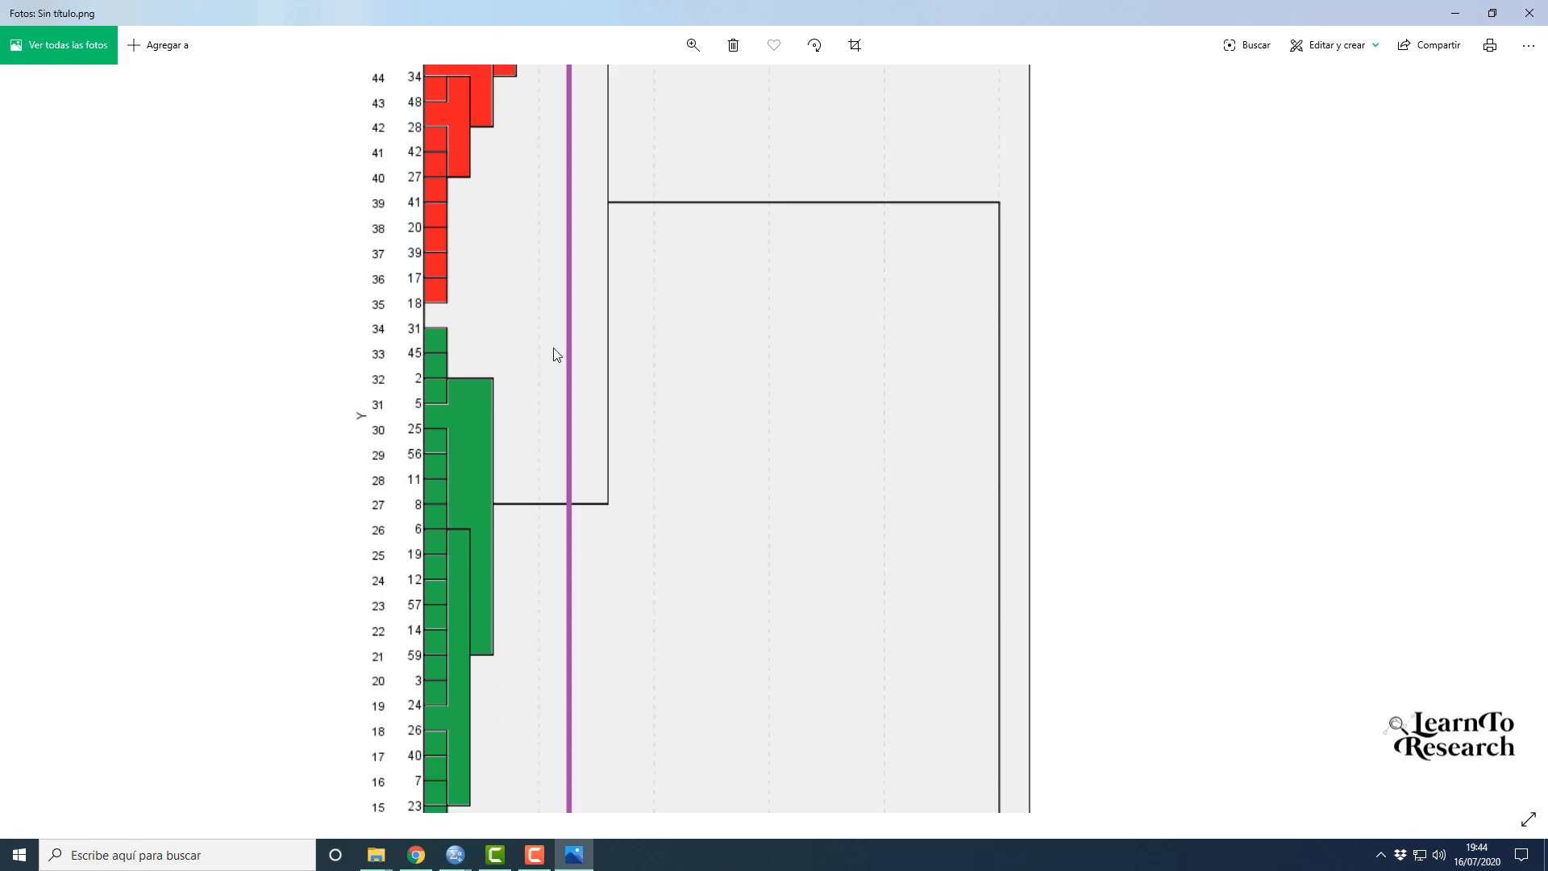
pyautogui.scroll(3, 553, 347)
pyautogui.scroll(3, 550, 370)
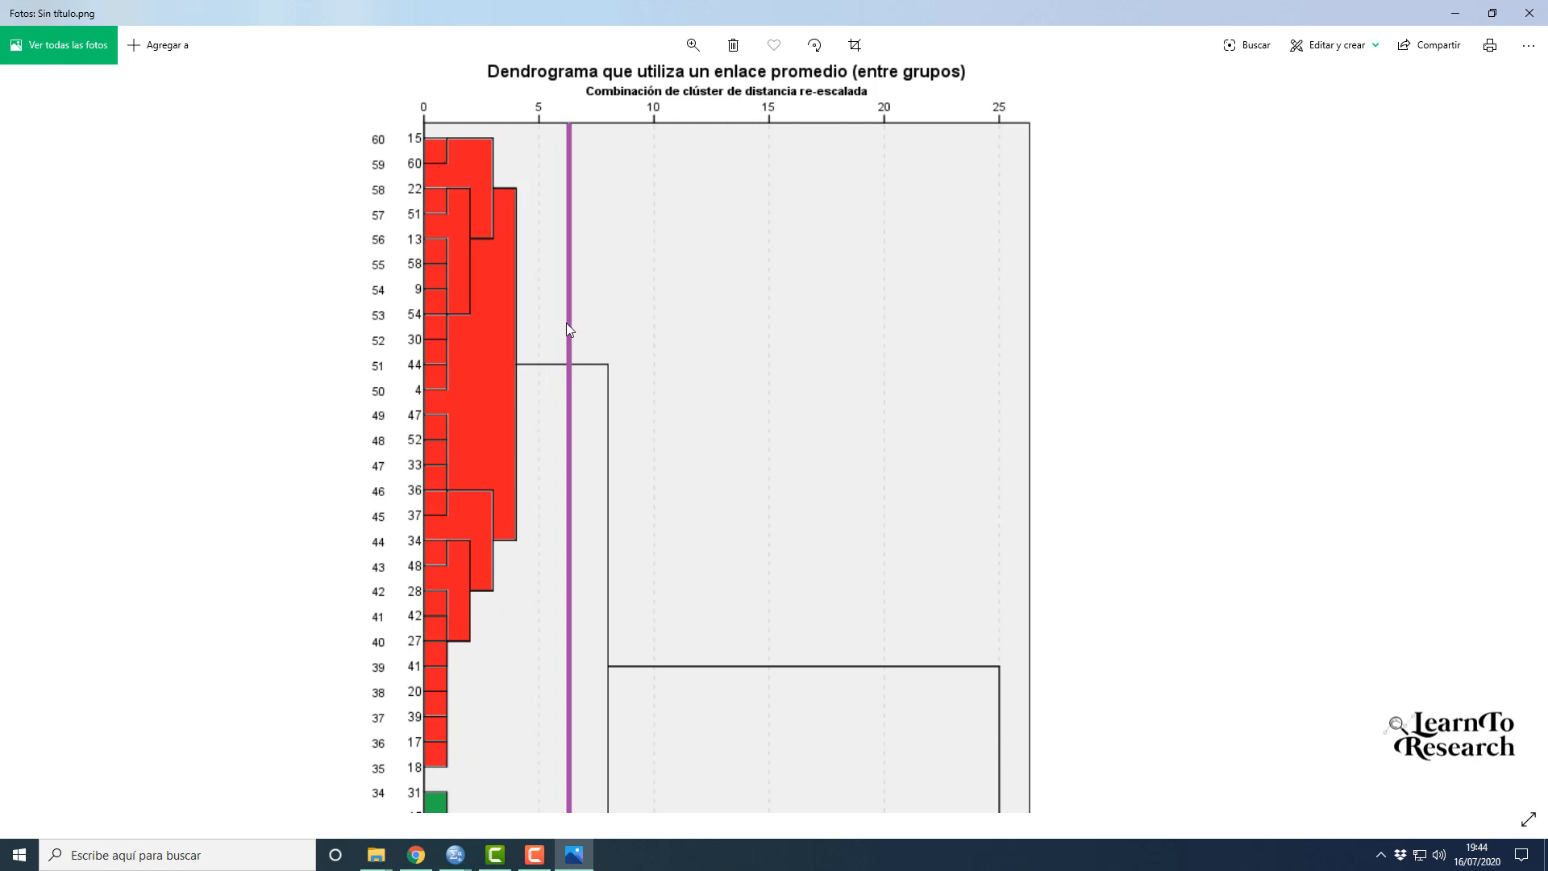
pyautogui.scroll(-5, 695, 474)
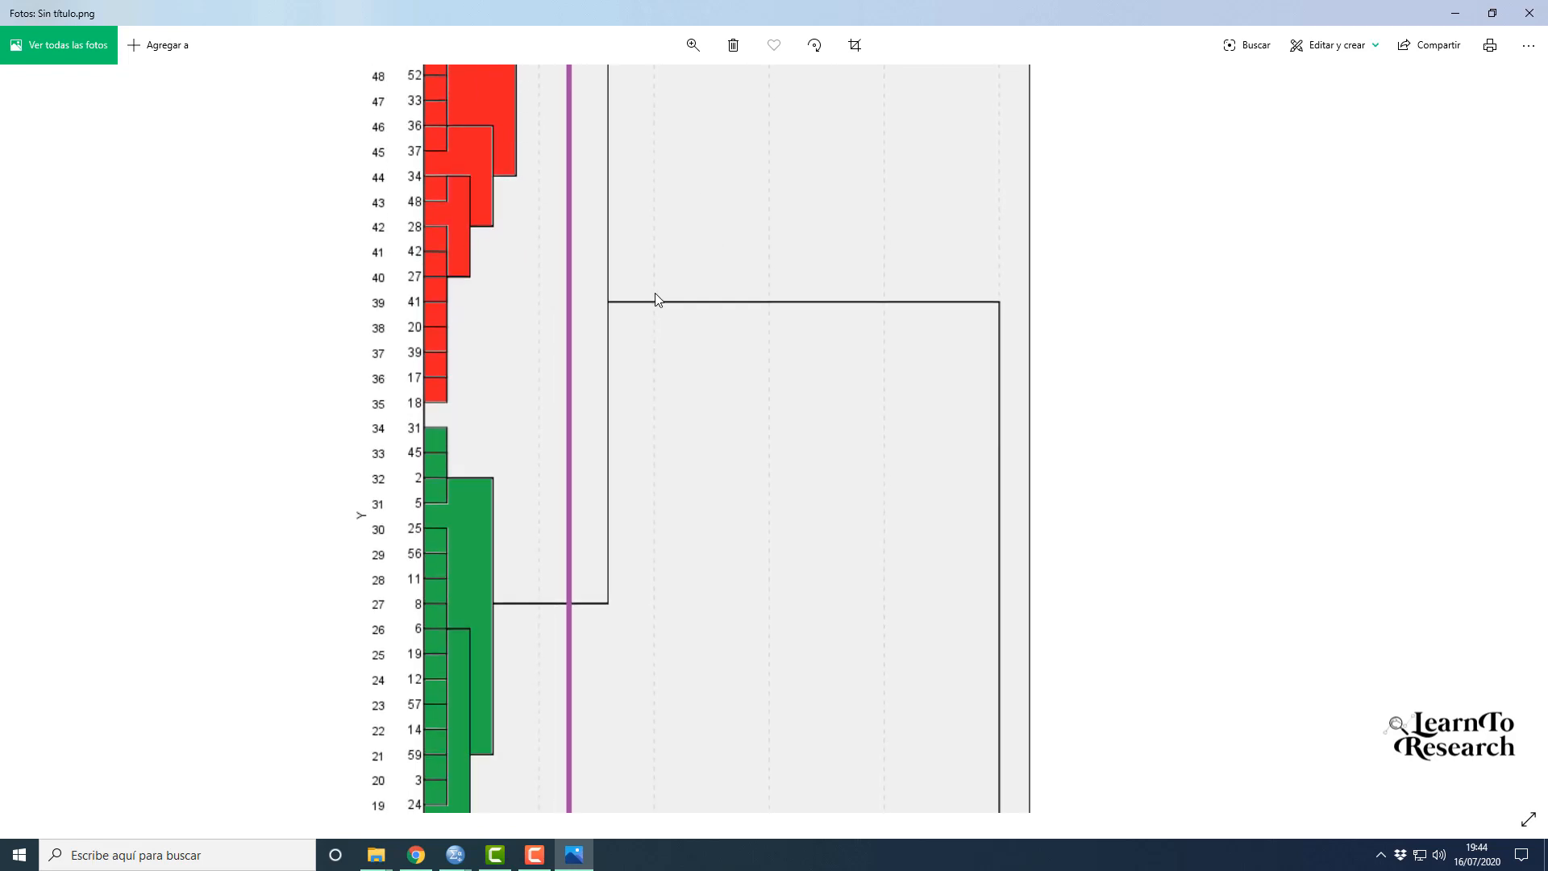
pyautogui.scroll(3, 664, 447)
pyautogui.scroll(3, 665, 450)
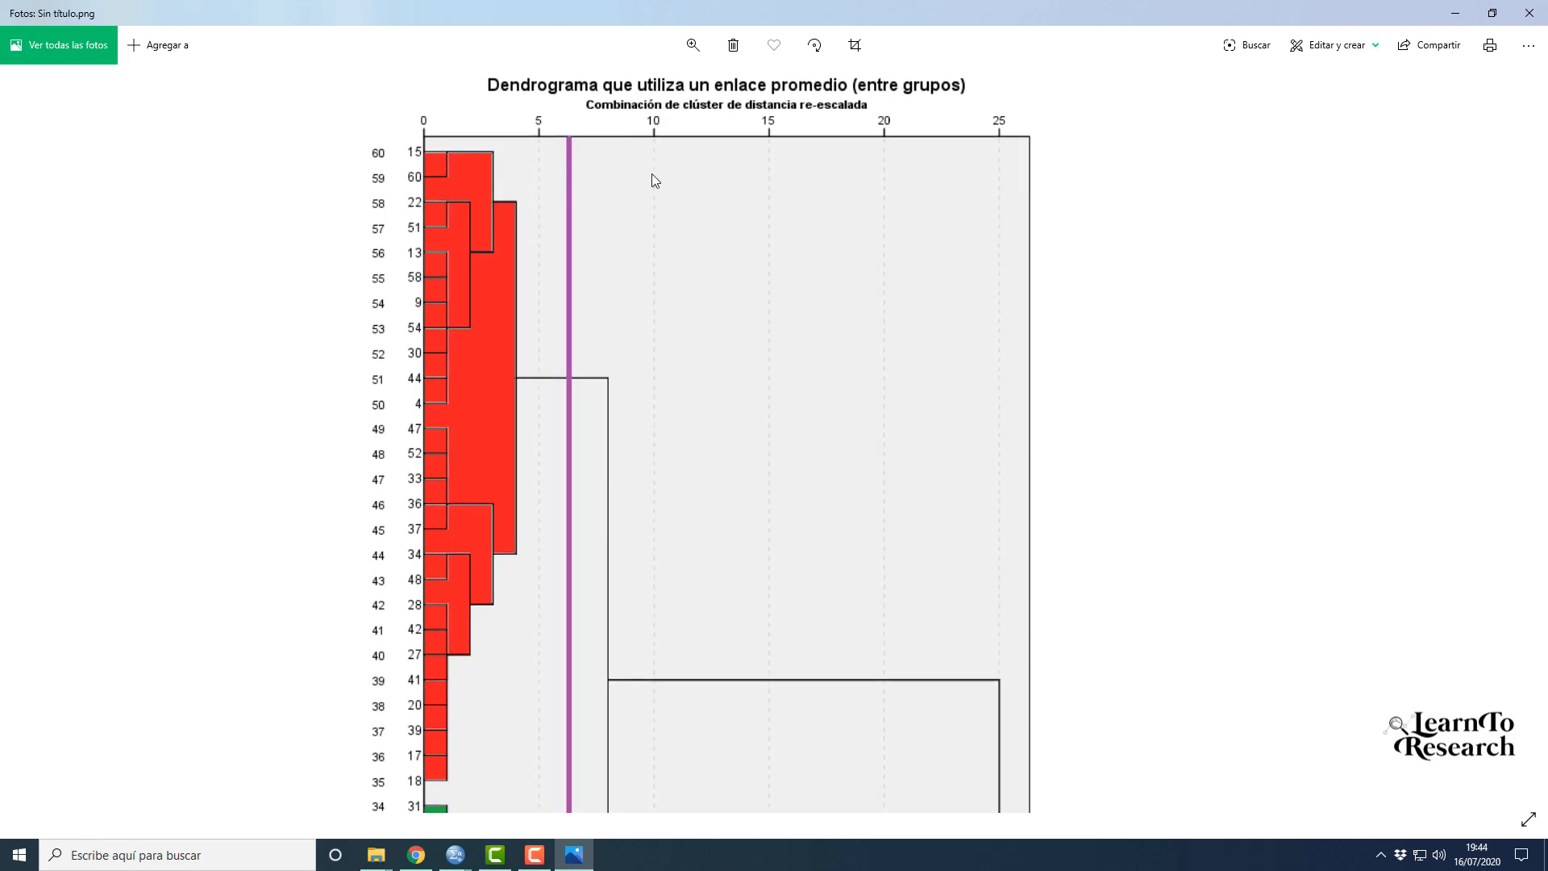
pyautogui.scroll(-4, 685, 456)
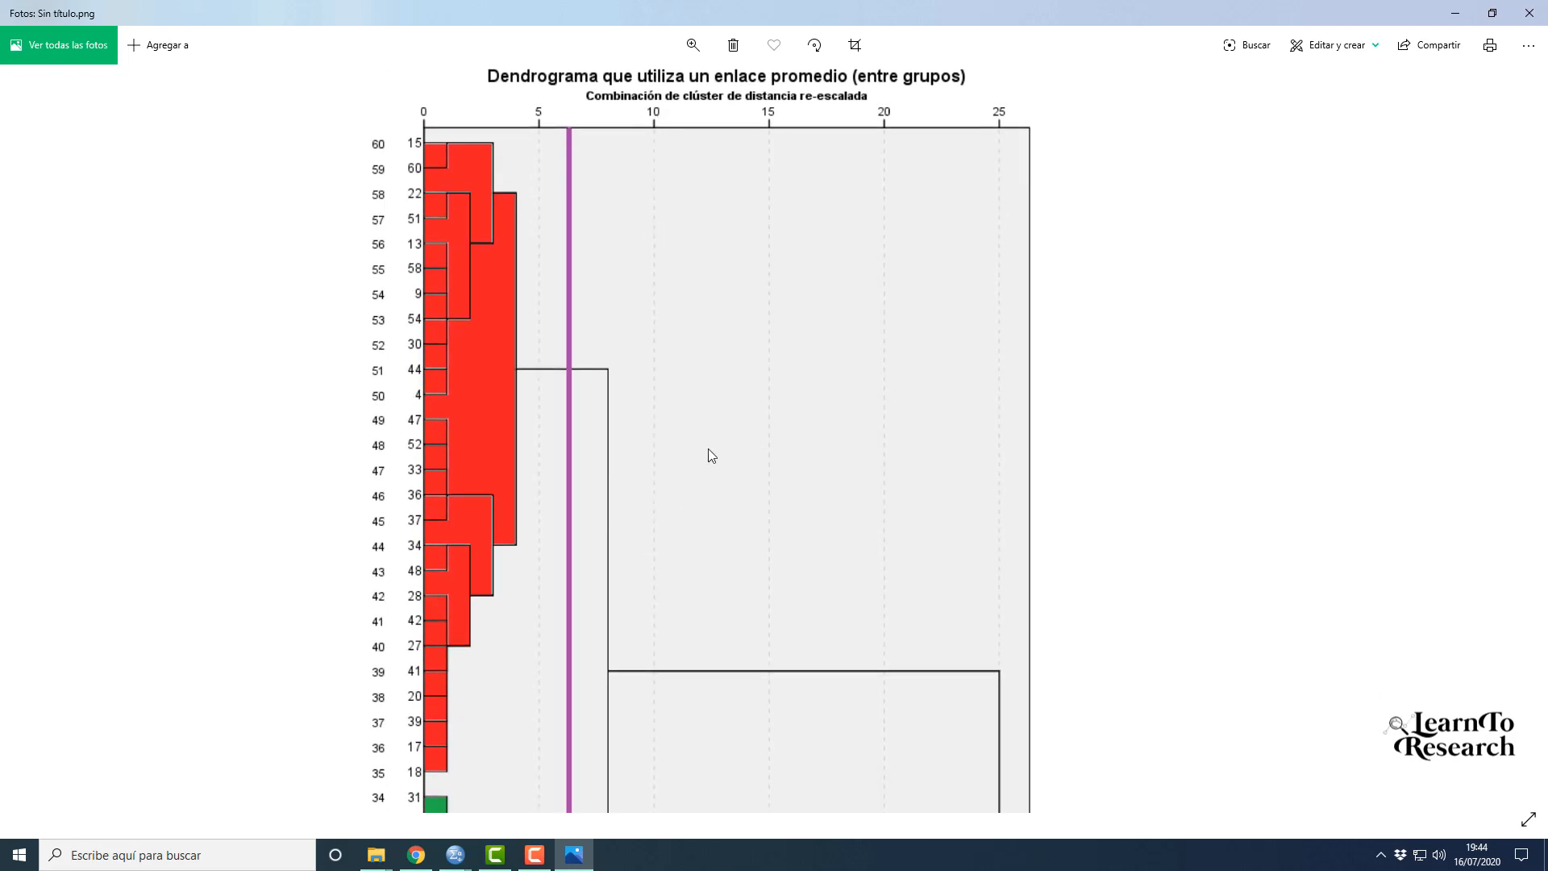
pyautogui.scroll(1, 719, 280)
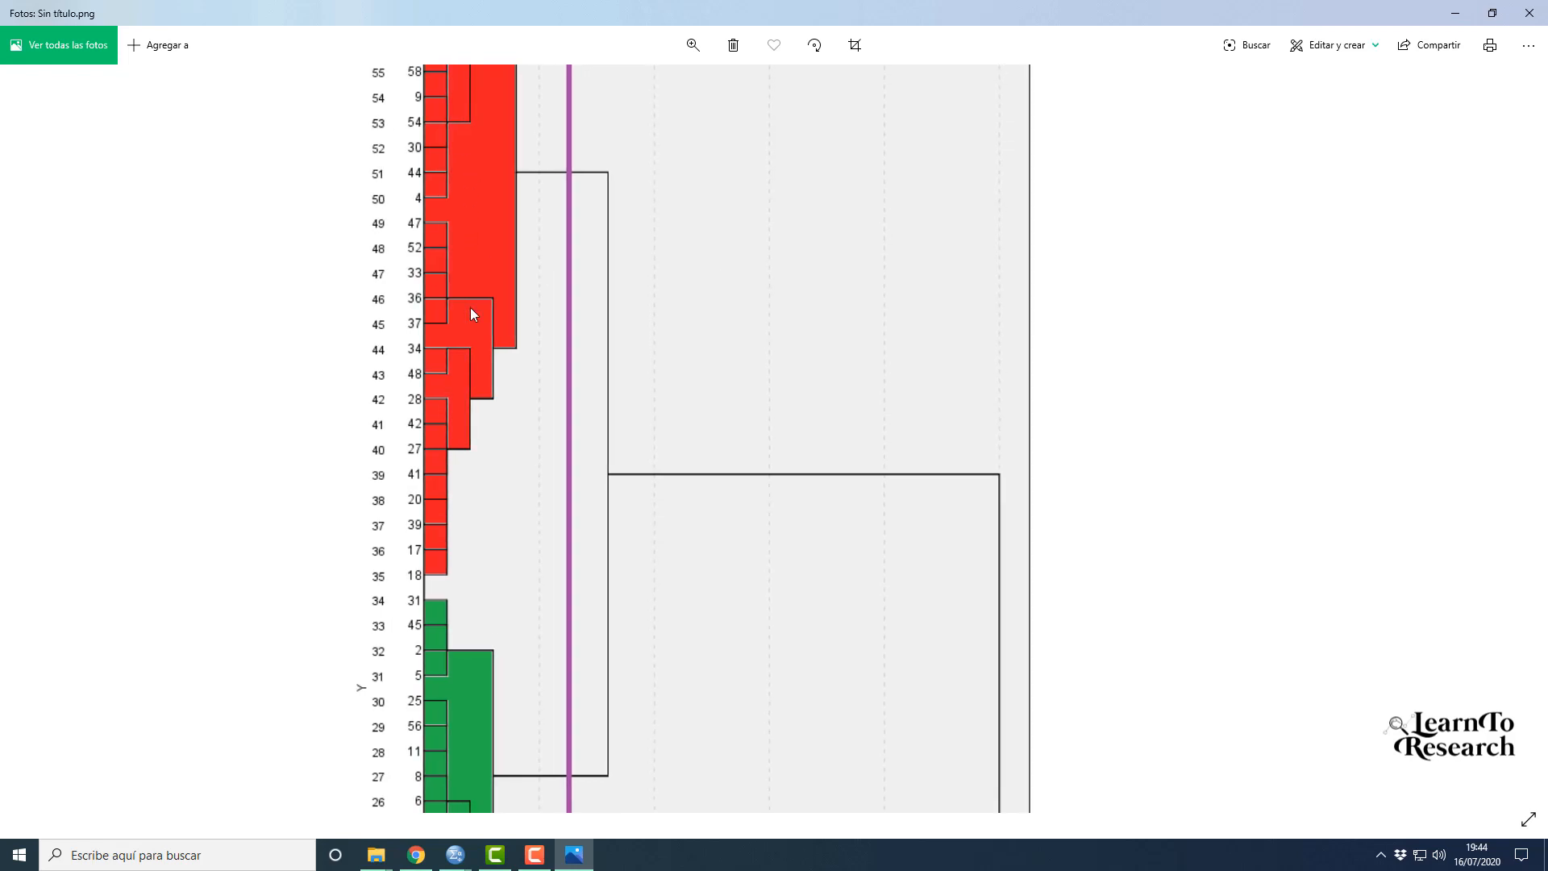
pyautogui.scroll(-3, 600, 532)
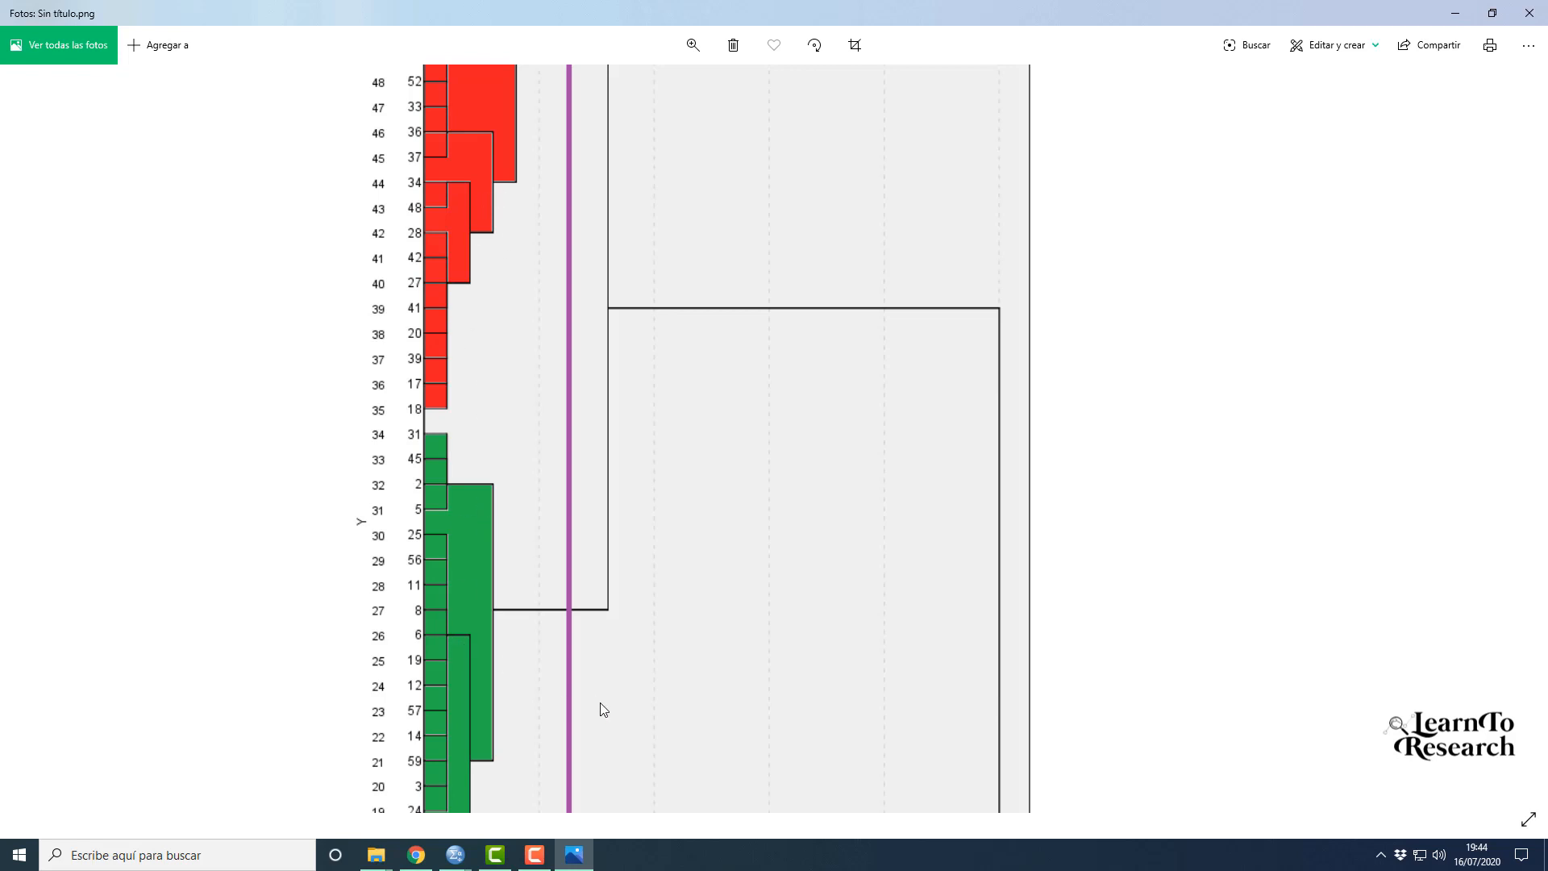
pyautogui.moveTo(601, 710); pyautogui.dragTo(605, 196)
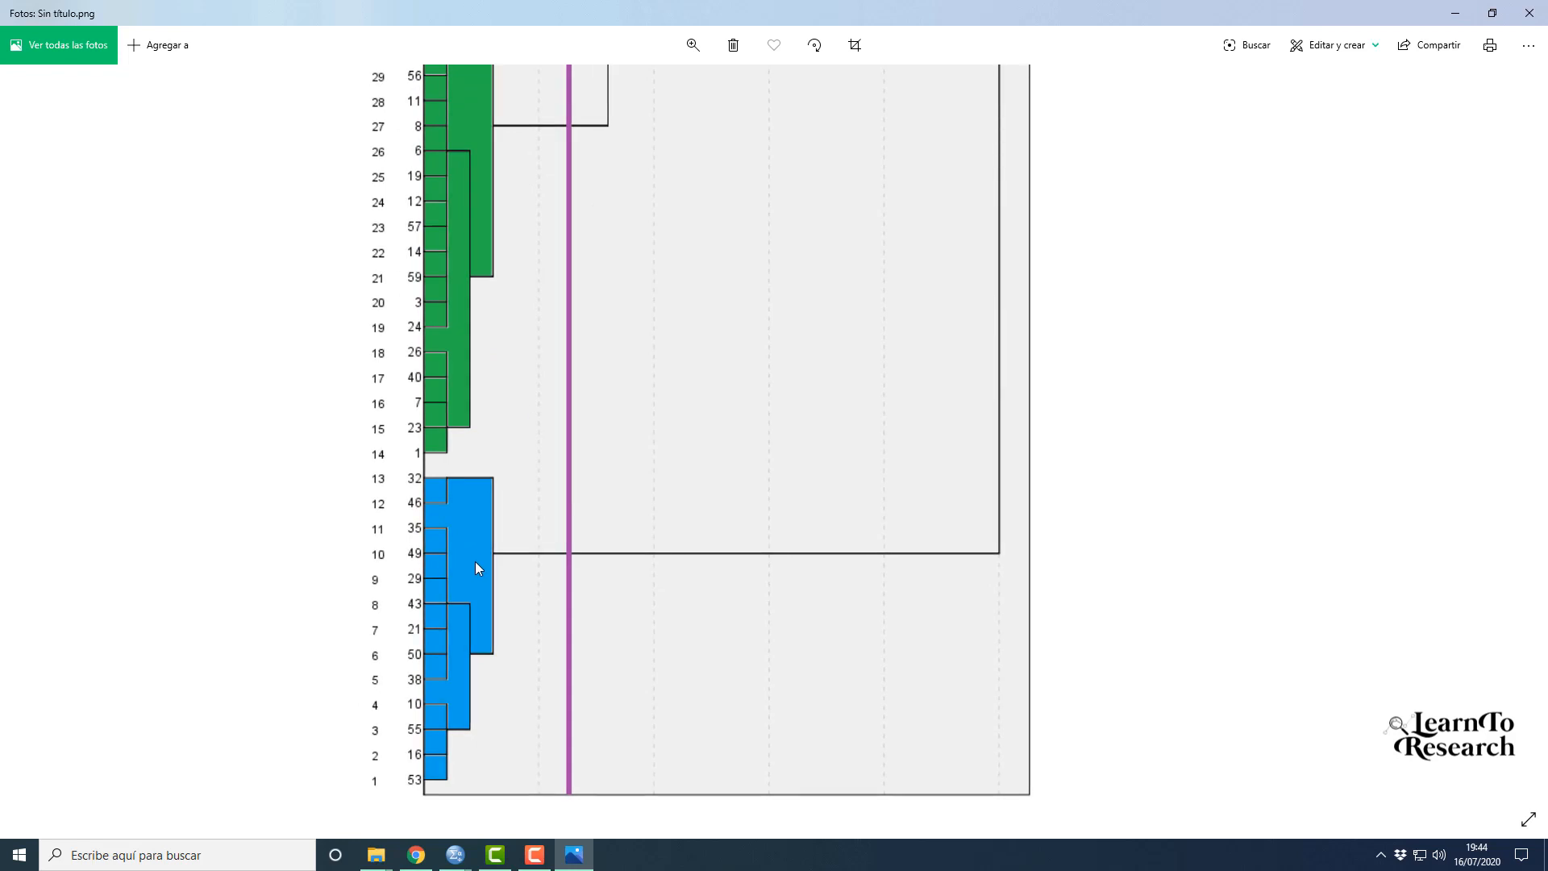
pyautogui.moveTo(637, 481); pyautogui.dragTo(722, 689)
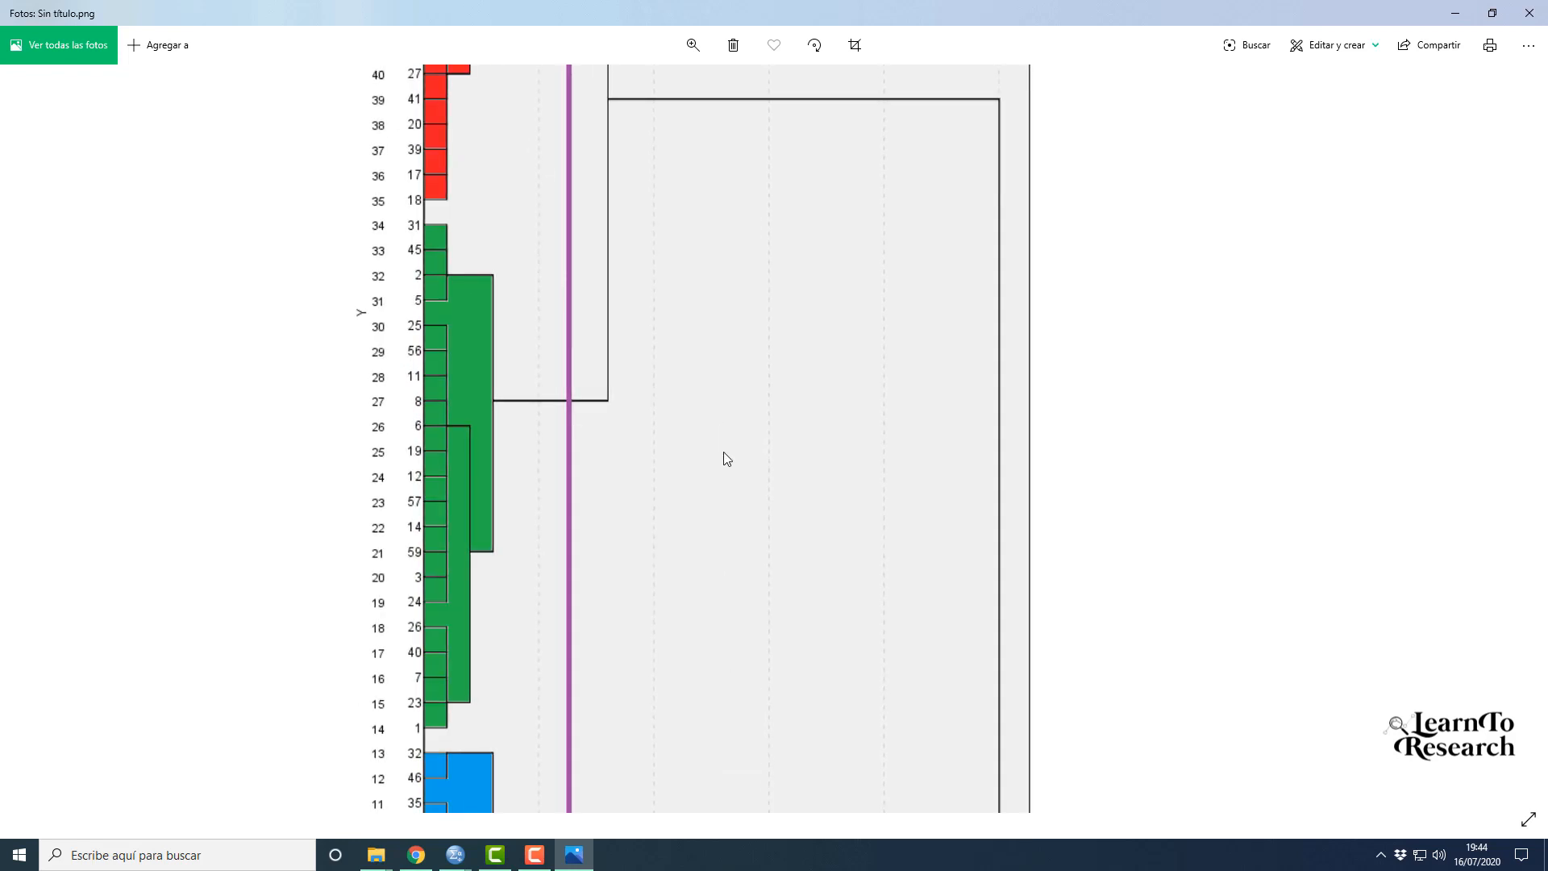
# - Trace the coloured dendrogram from the red cluster through the green to the blue one, comparing their joins against the purple line
pyautogui.moveTo(722, 457); pyautogui.dragTo(733, 688)
pyautogui.moveTo(683, 287); pyautogui.dragTo(691, 477)
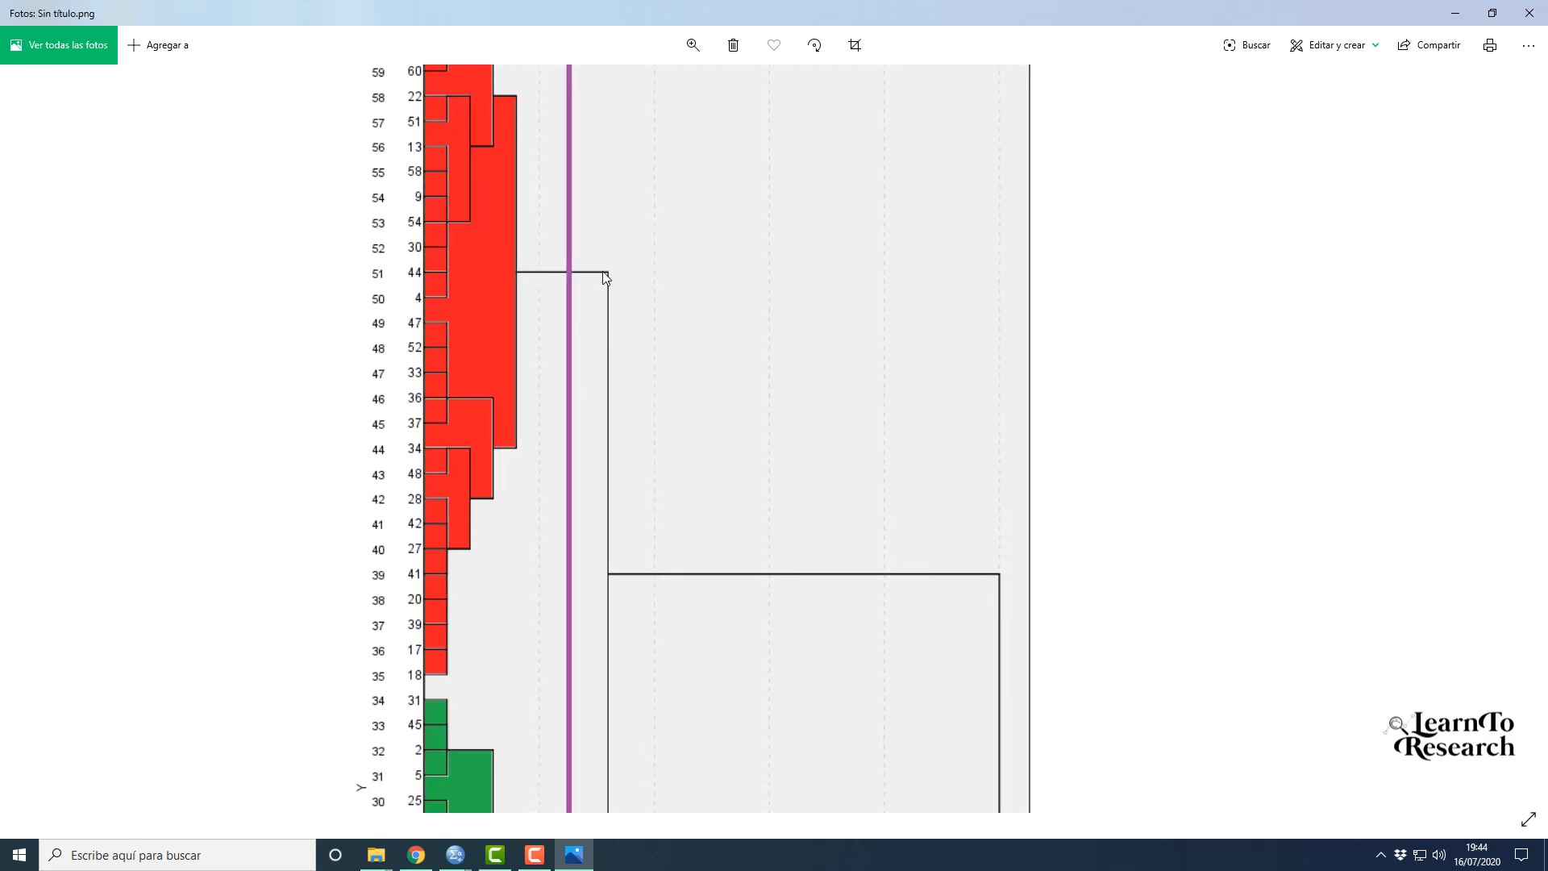
pyautogui.moveTo(620, 268); pyautogui.dragTo(656, 390)
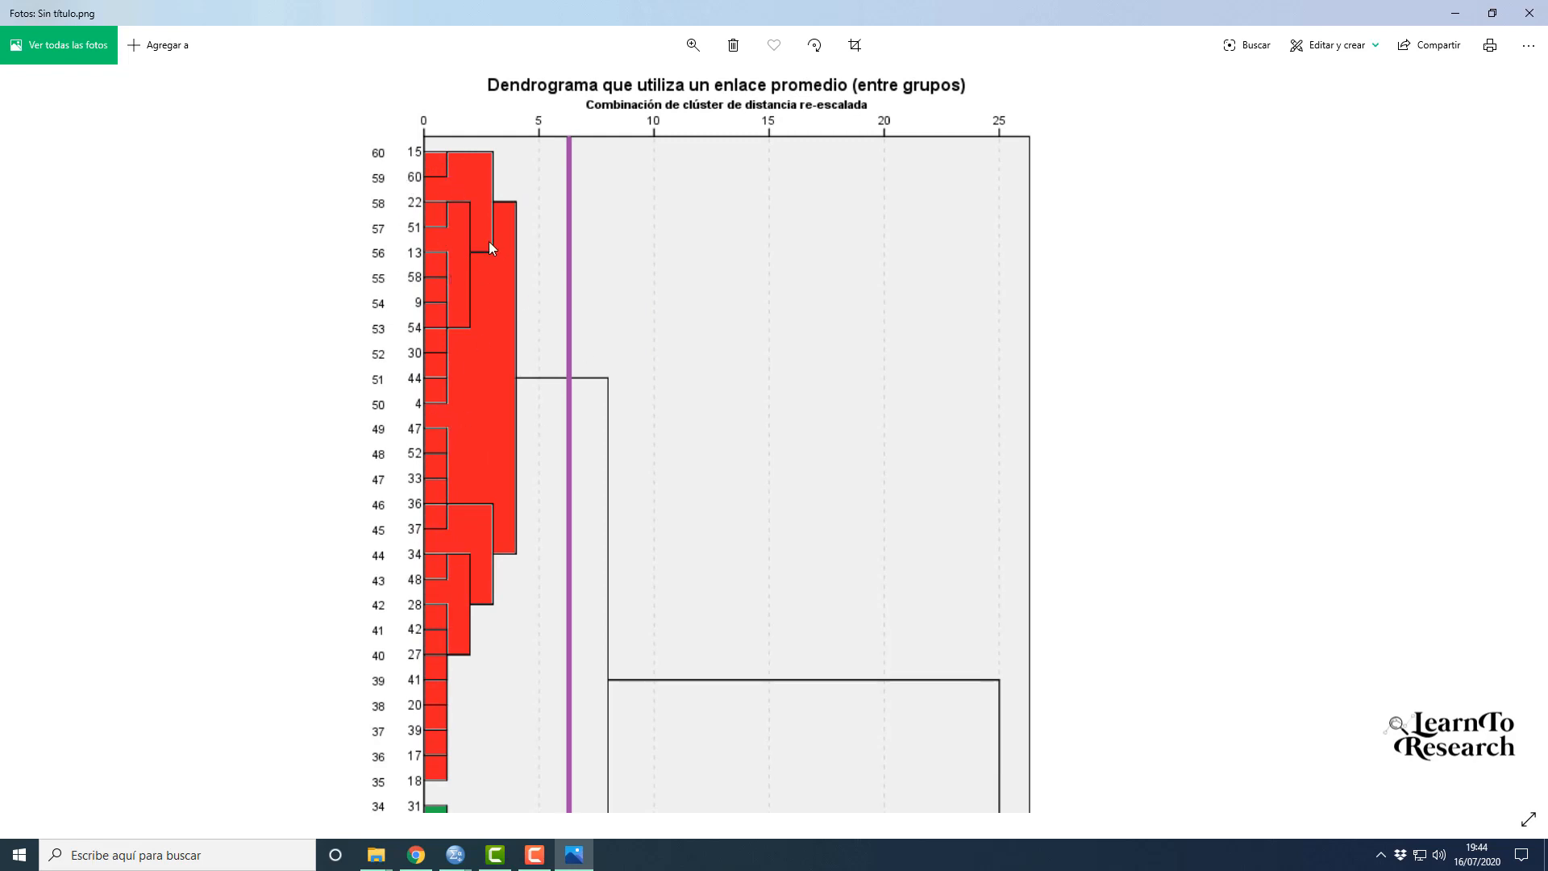
pyautogui.moveTo(562, 557); pyautogui.dragTo(639, 311)
pyautogui.moveTo(565, 713); pyautogui.dragTo(698, 325)
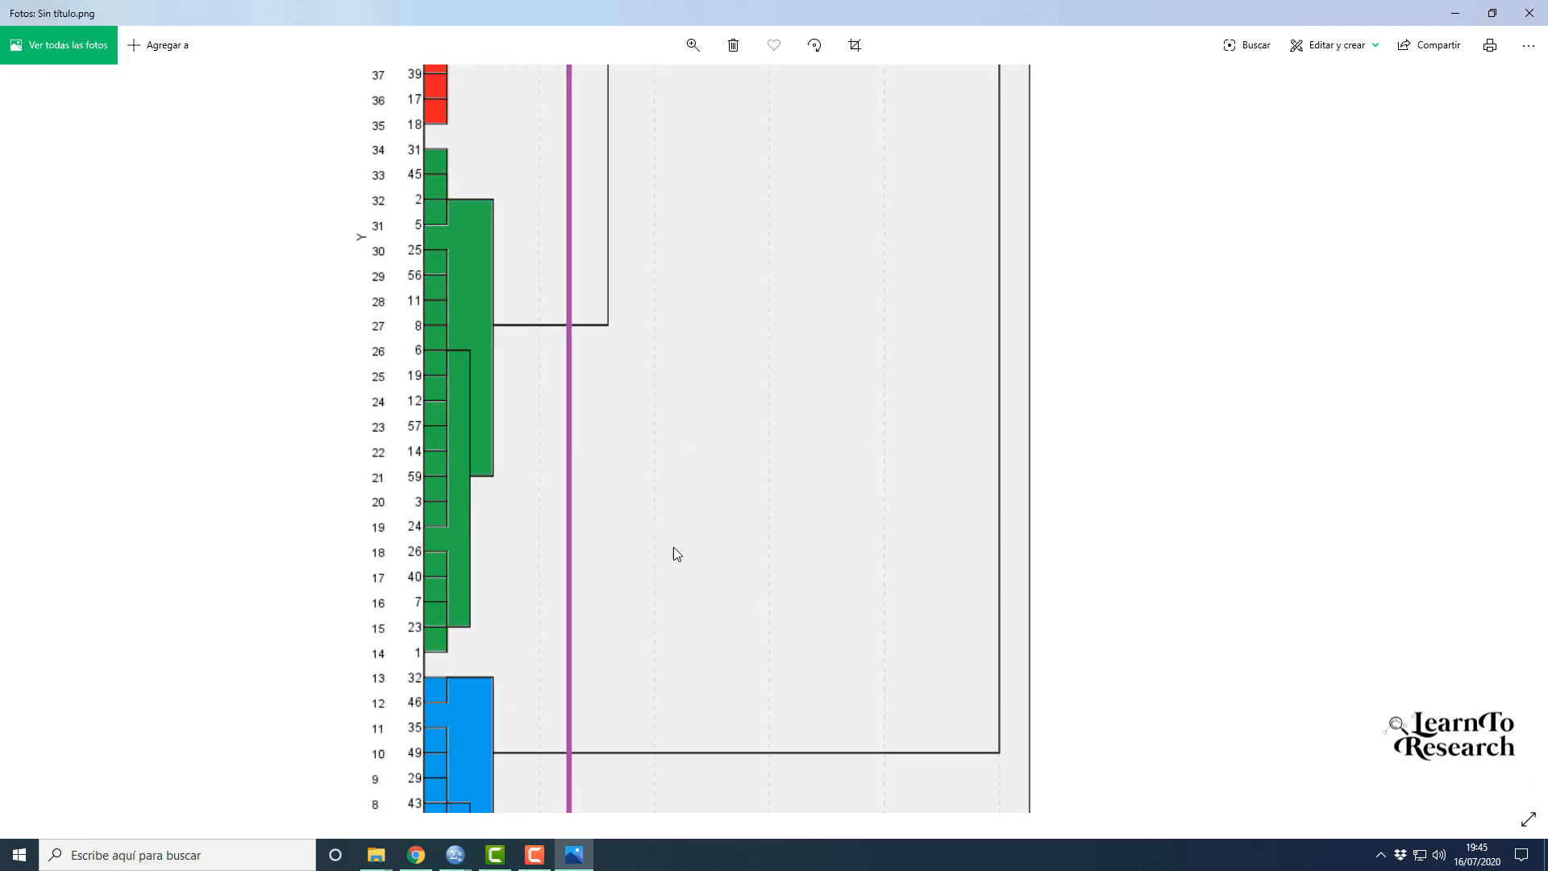
pyautogui.moveTo(674, 553); pyautogui.dragTo(779, 174)
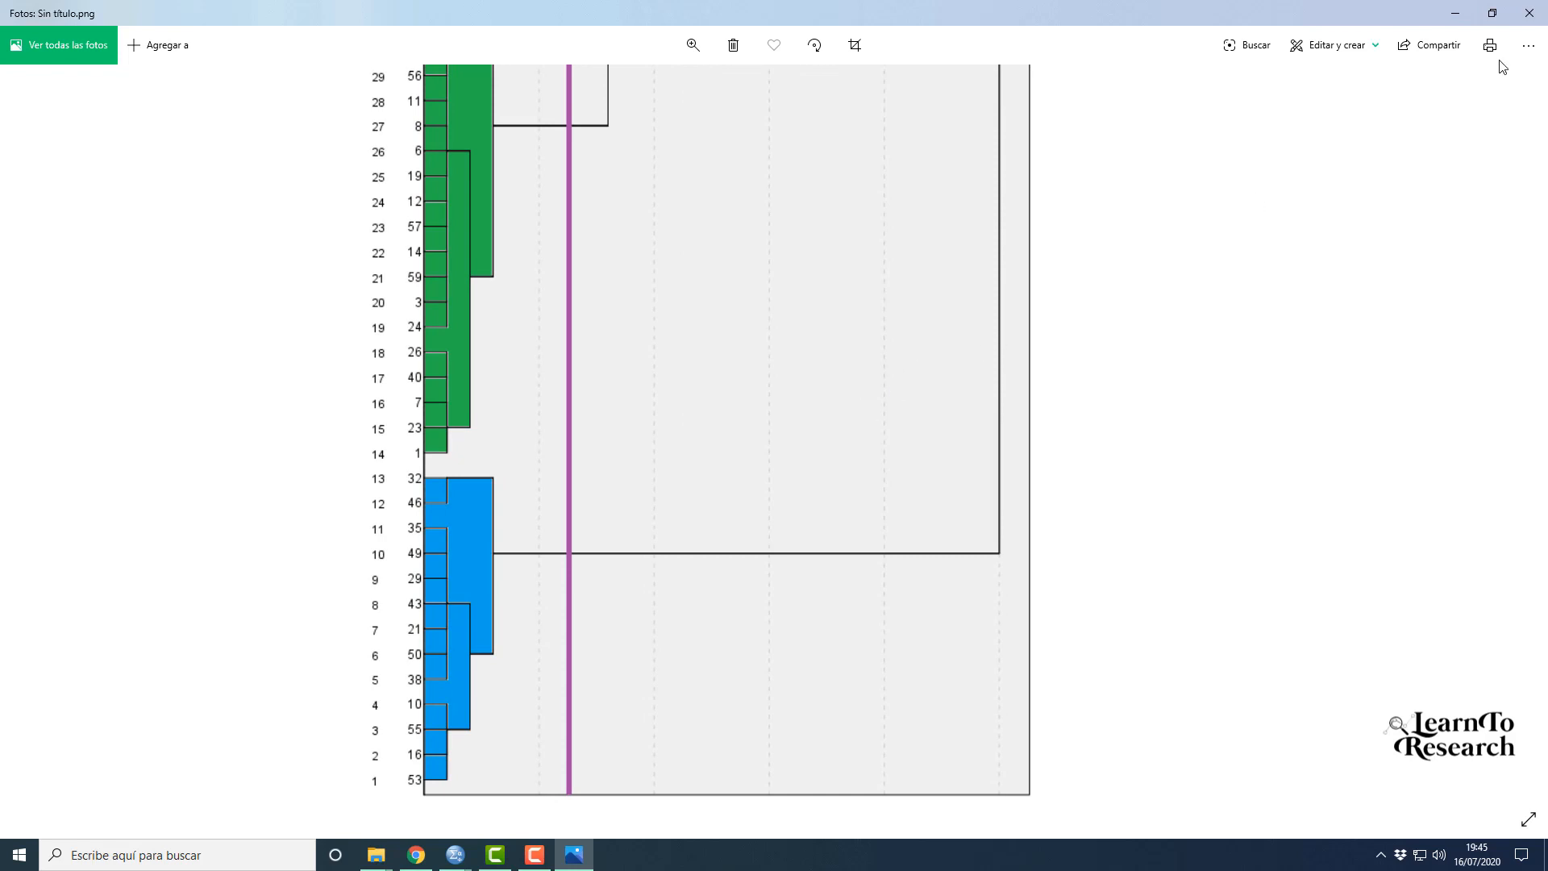
# - Close the dendrogram image and switch back to the Resultado2 output document in SPSS Statistics
pyautogui.click(1529, 13)
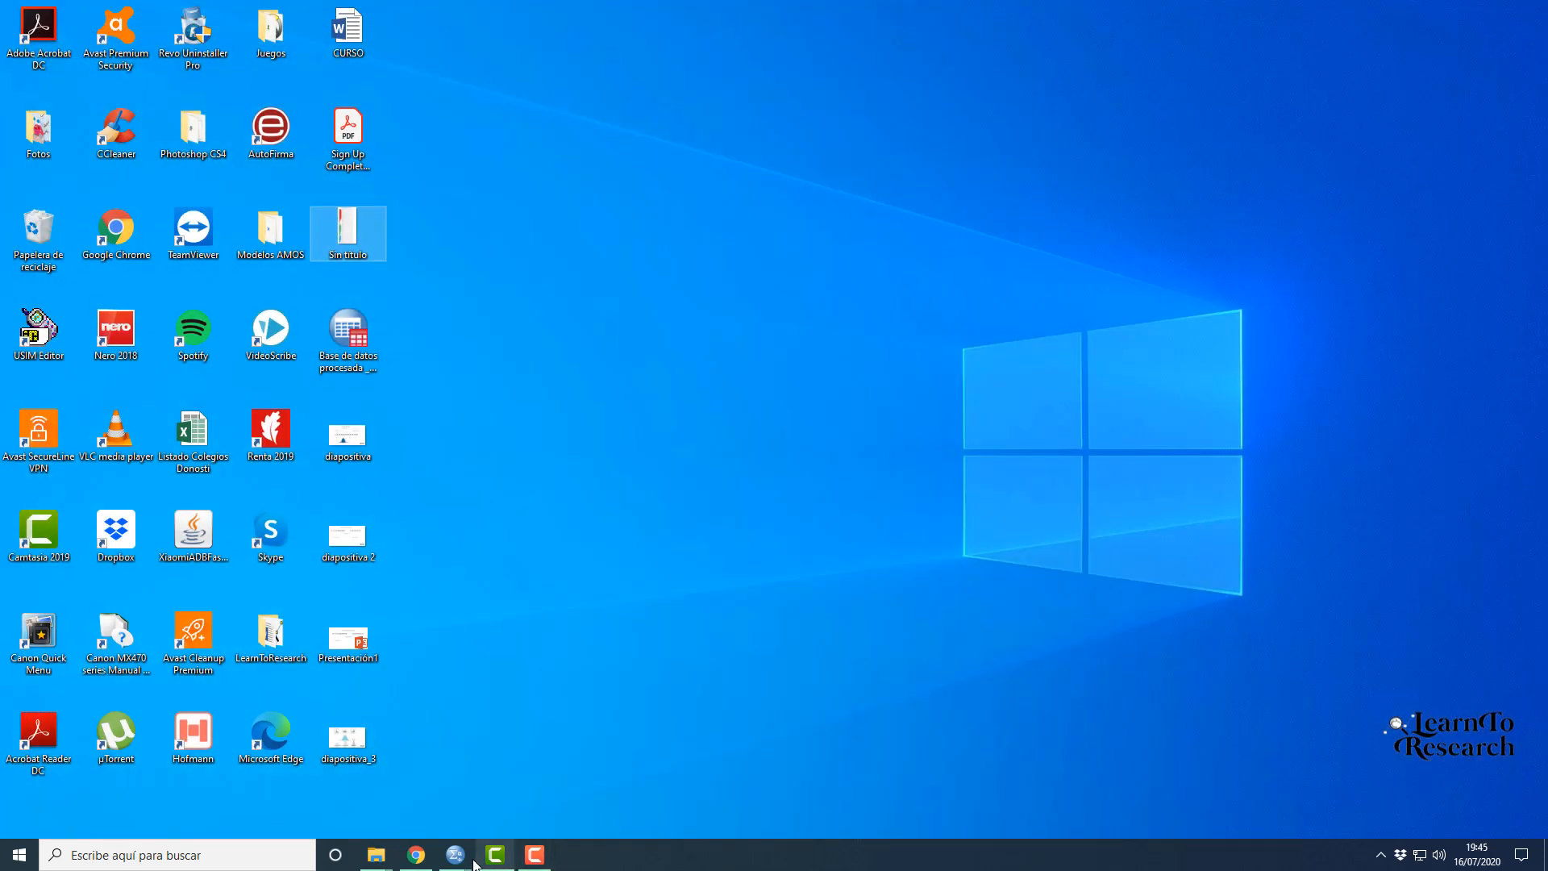
pyautogui.click(456, 855)
pyautogui.click(542, 790)
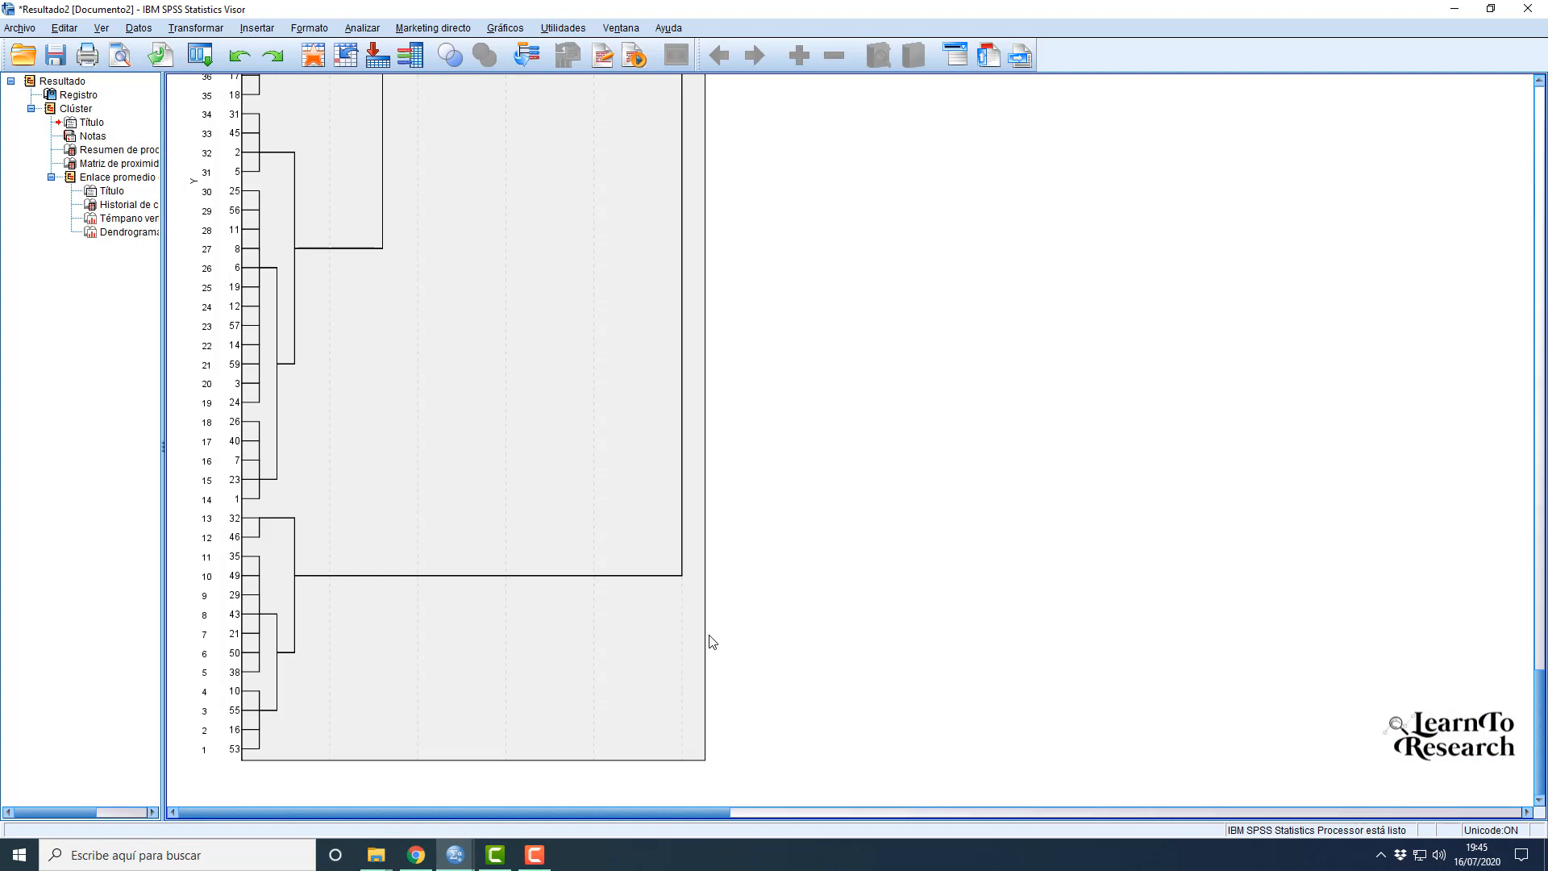
# - Run a K-means cluster analysis on ISEC, Motivación and Rendimiento with 3 clusters, using the iterate and classify method
pyautogui.click(362, 28)
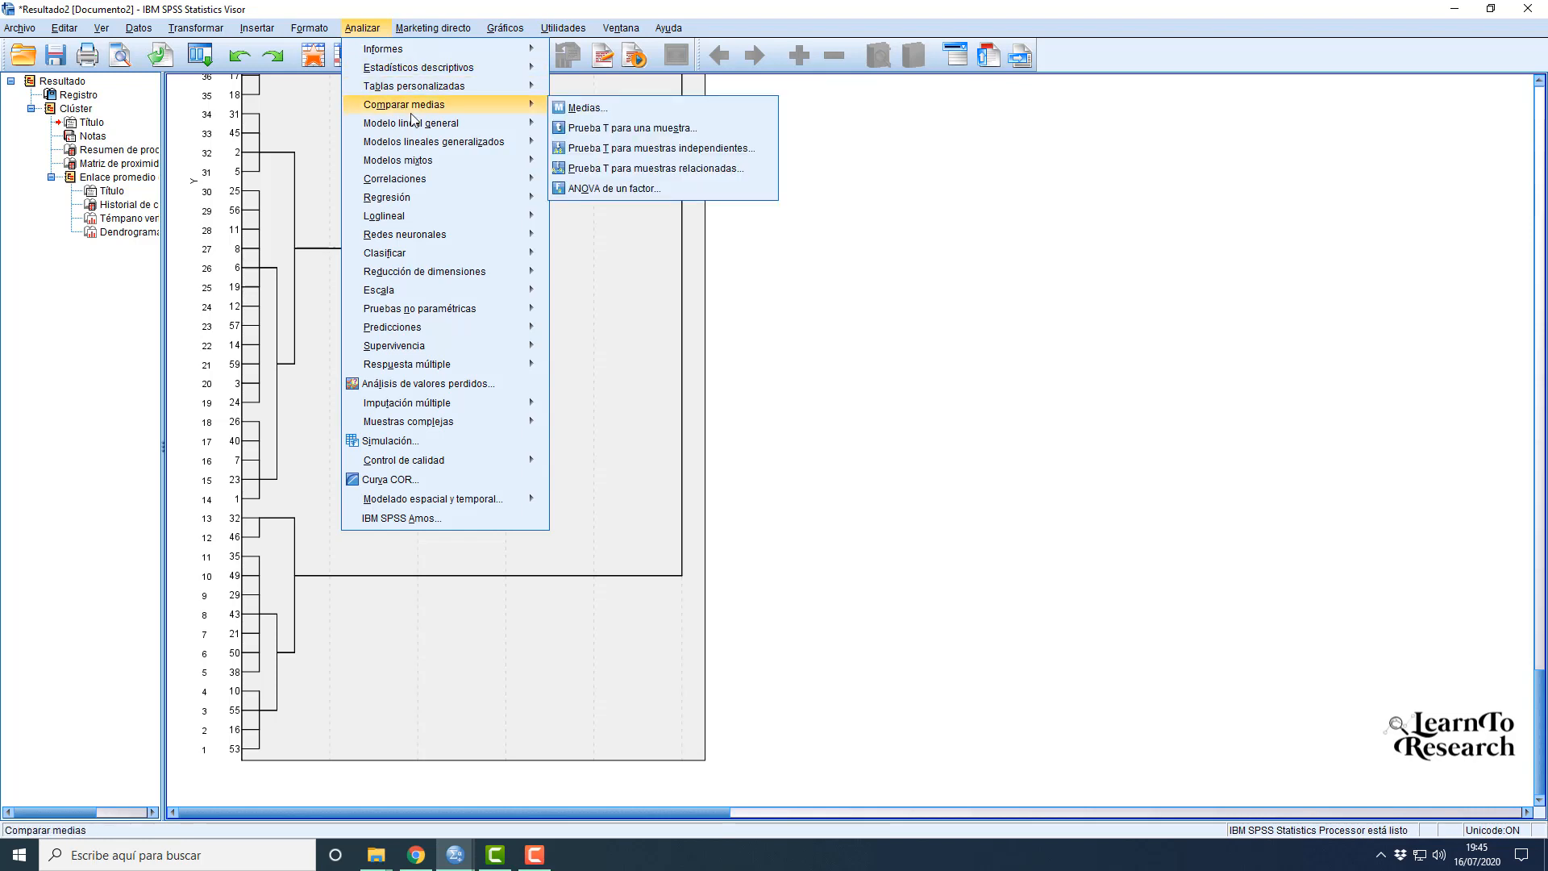
pyautogui.moveTo(443, 258)
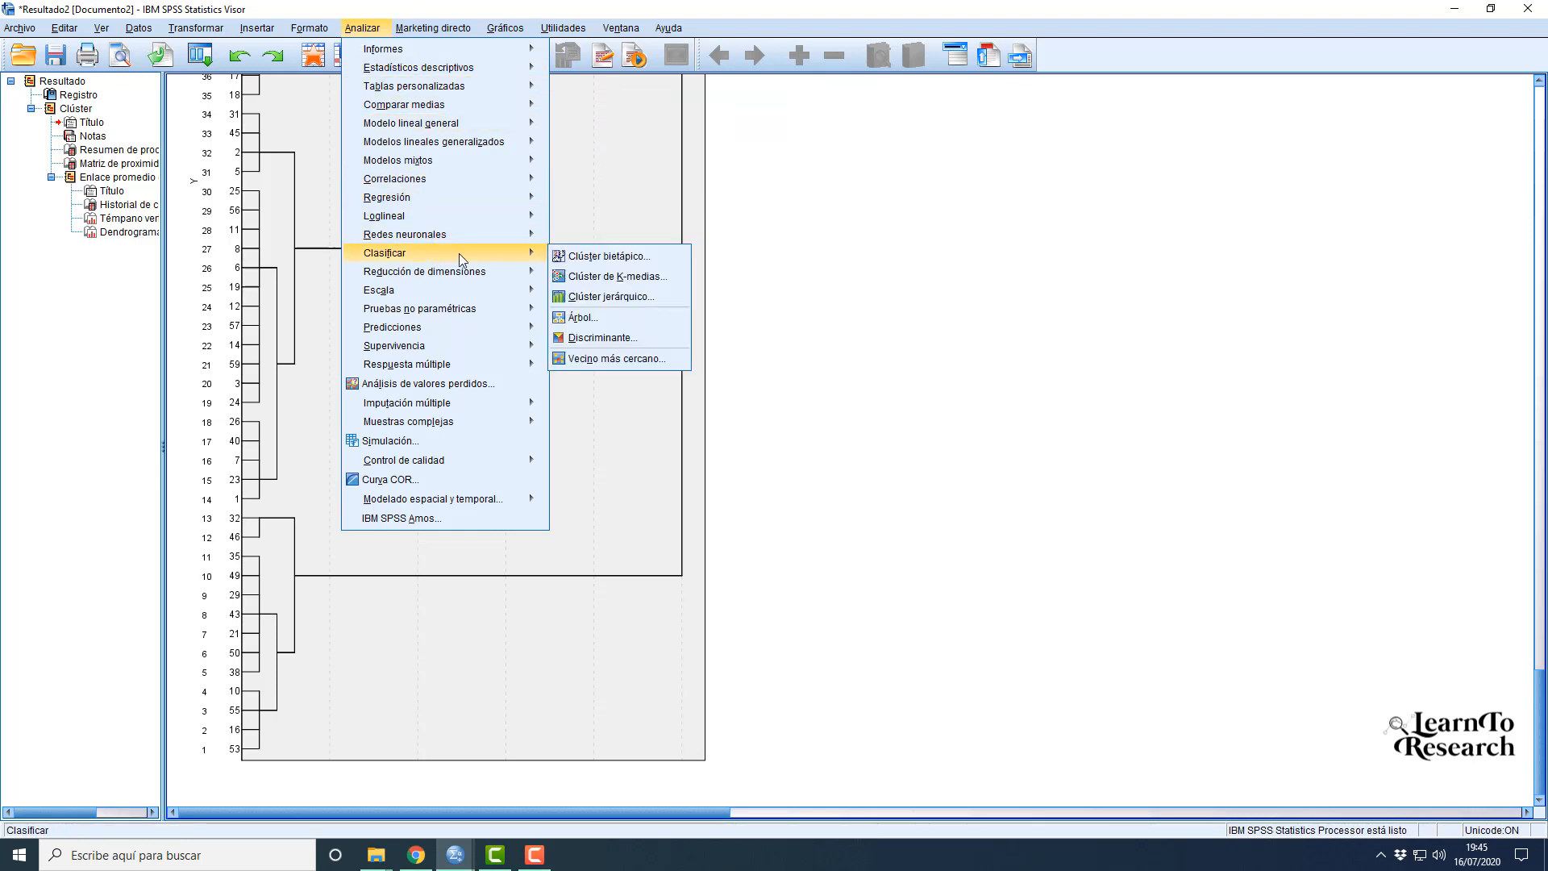
pyautogui.click(614, 283)
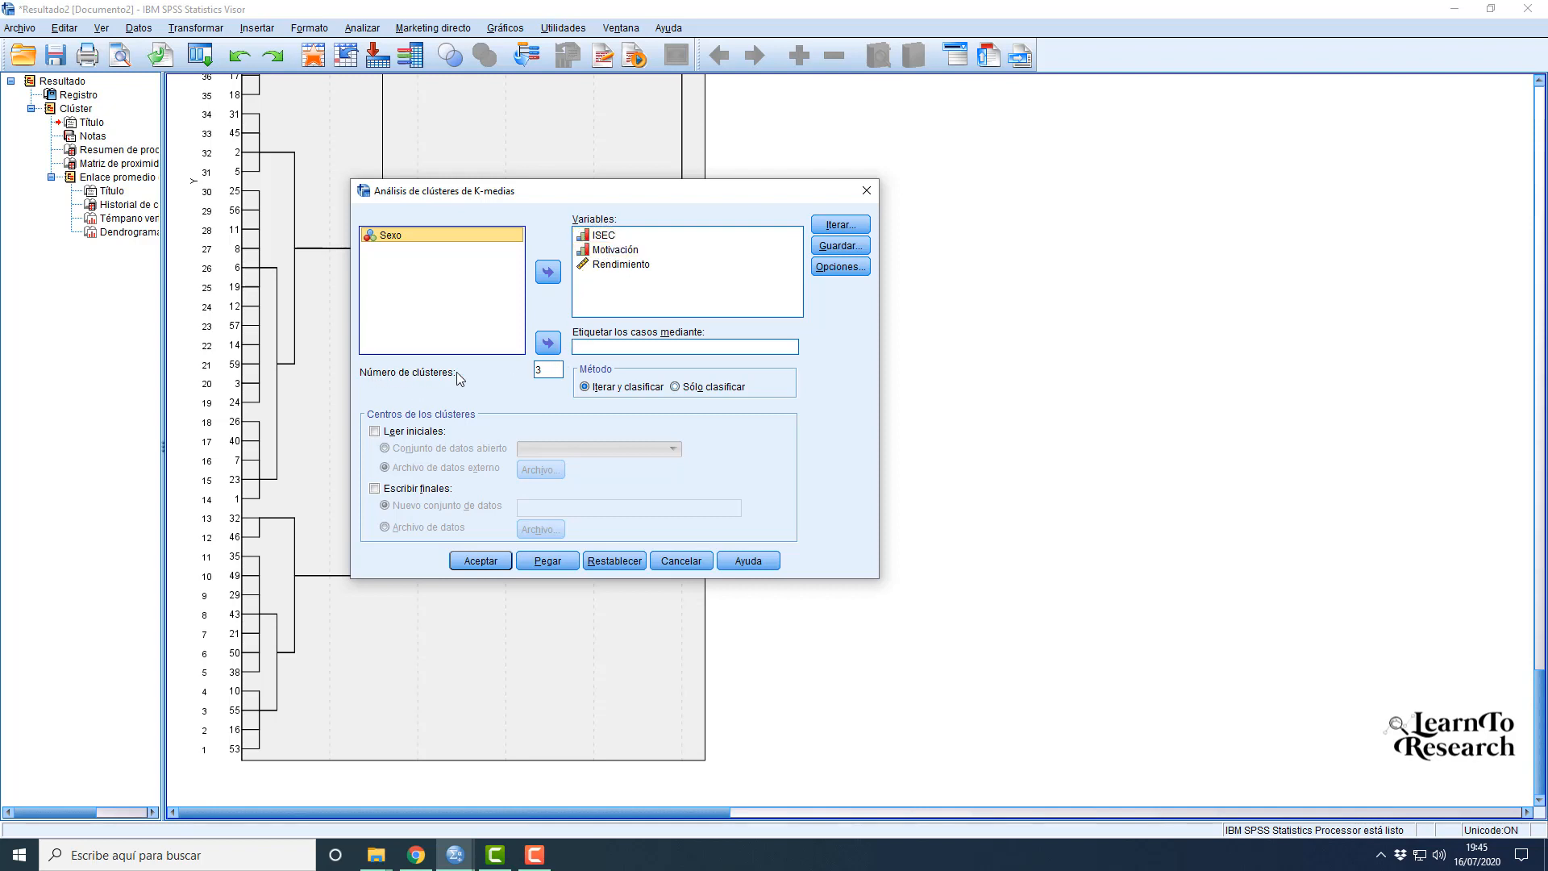
pyautogui.click(542, 372)
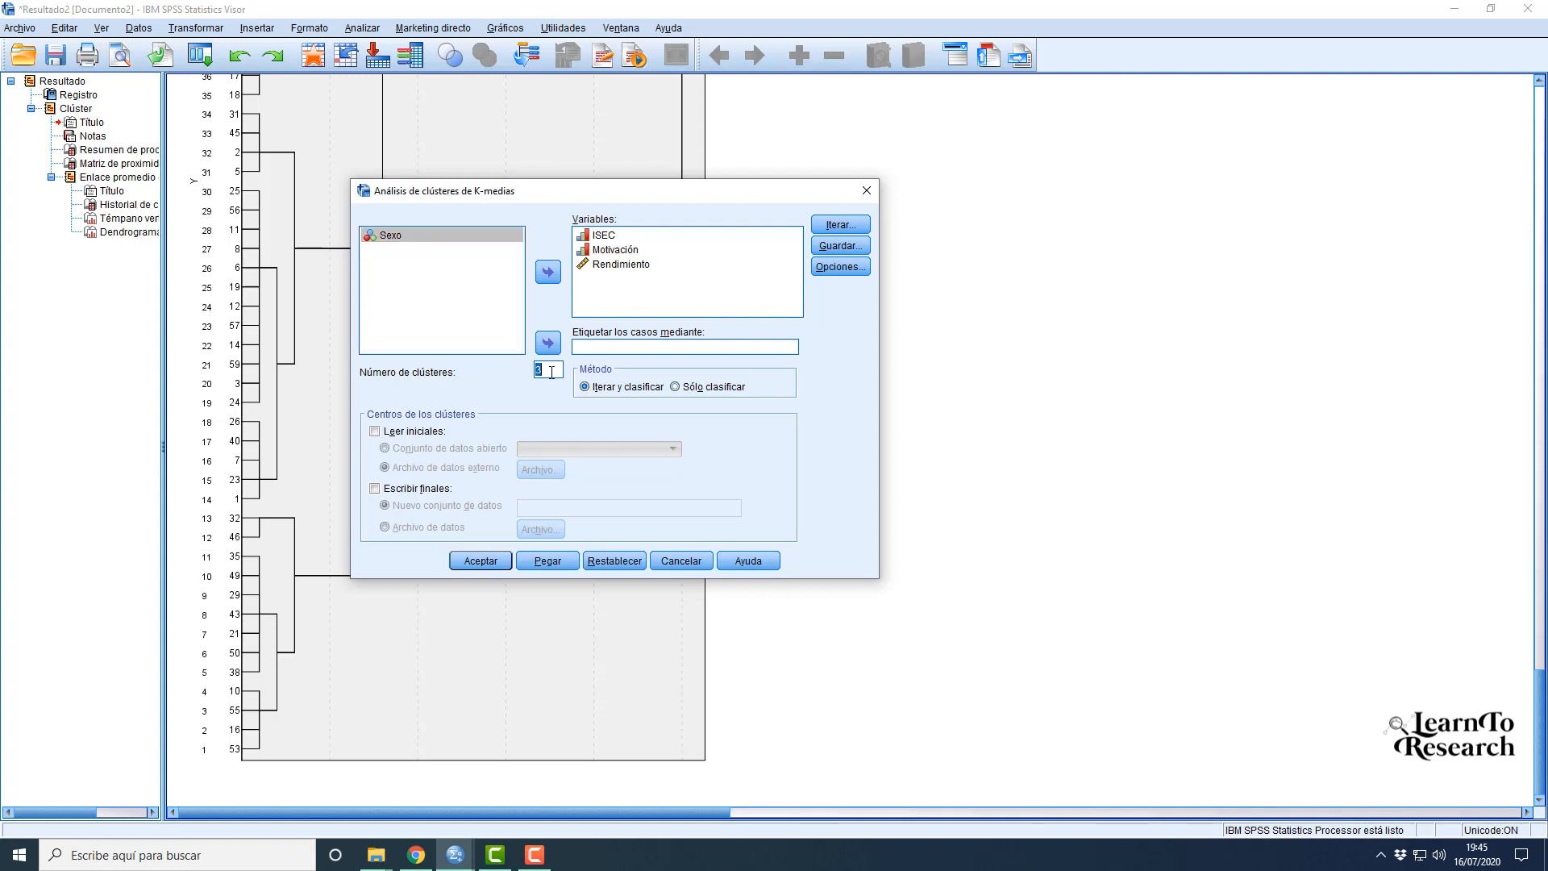
pyautogui.doubleClick(548, 372)
pyautogui.click(547, 369)
pyautogui.doubleClick(550, 370)
pyautogui.click(477, 561)
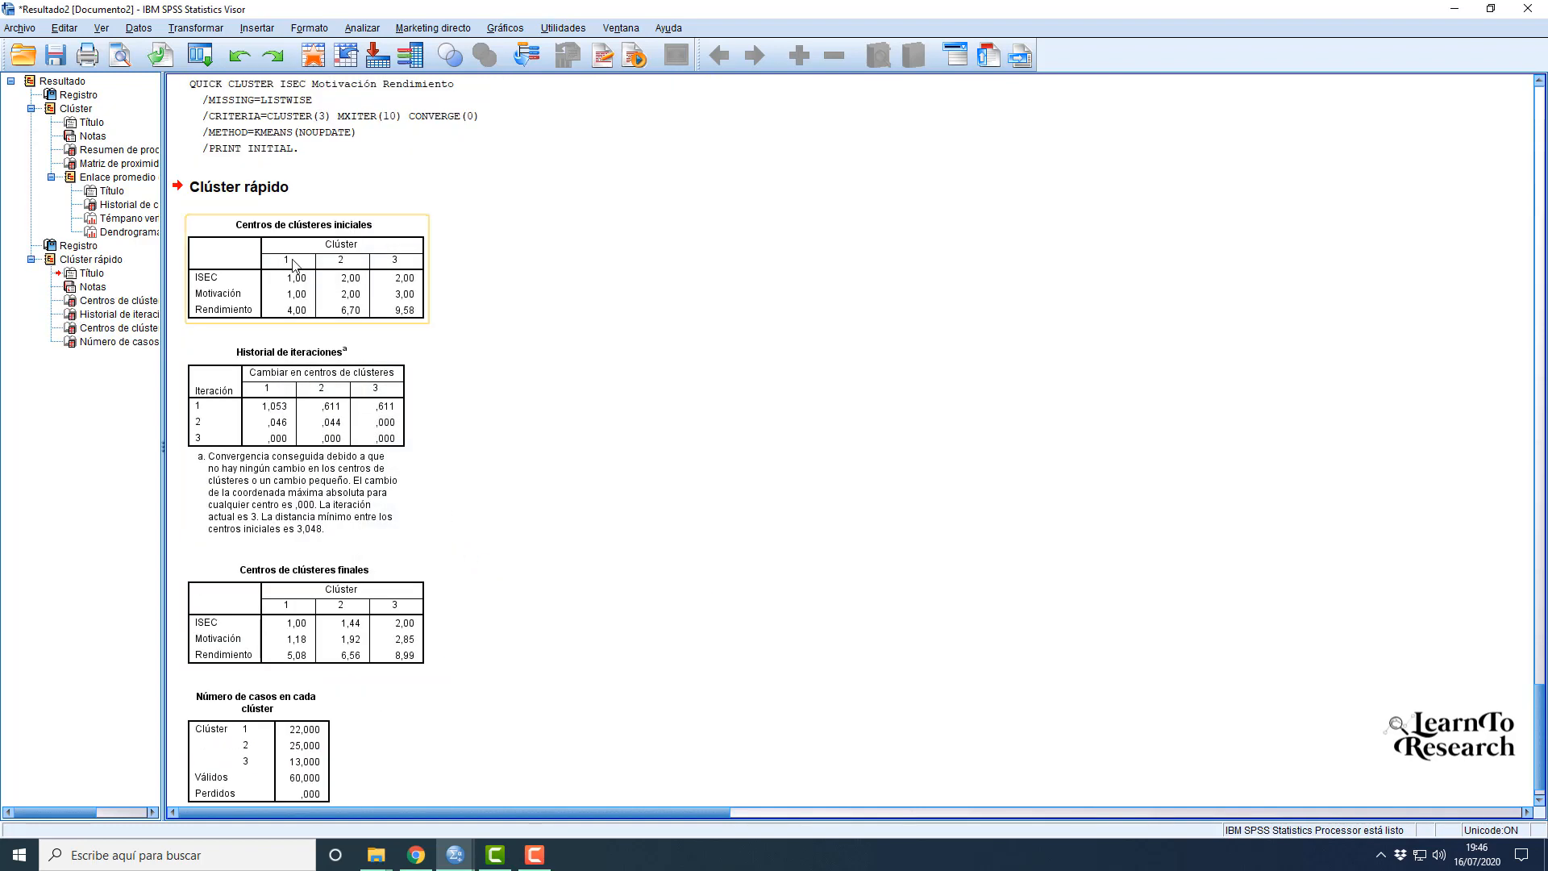
# - Examine the K-means output: initial cluster centres, iteration history, final cluster centres and the number of cases in each cluster
pyautogui.scroll(-1, 272, 266)
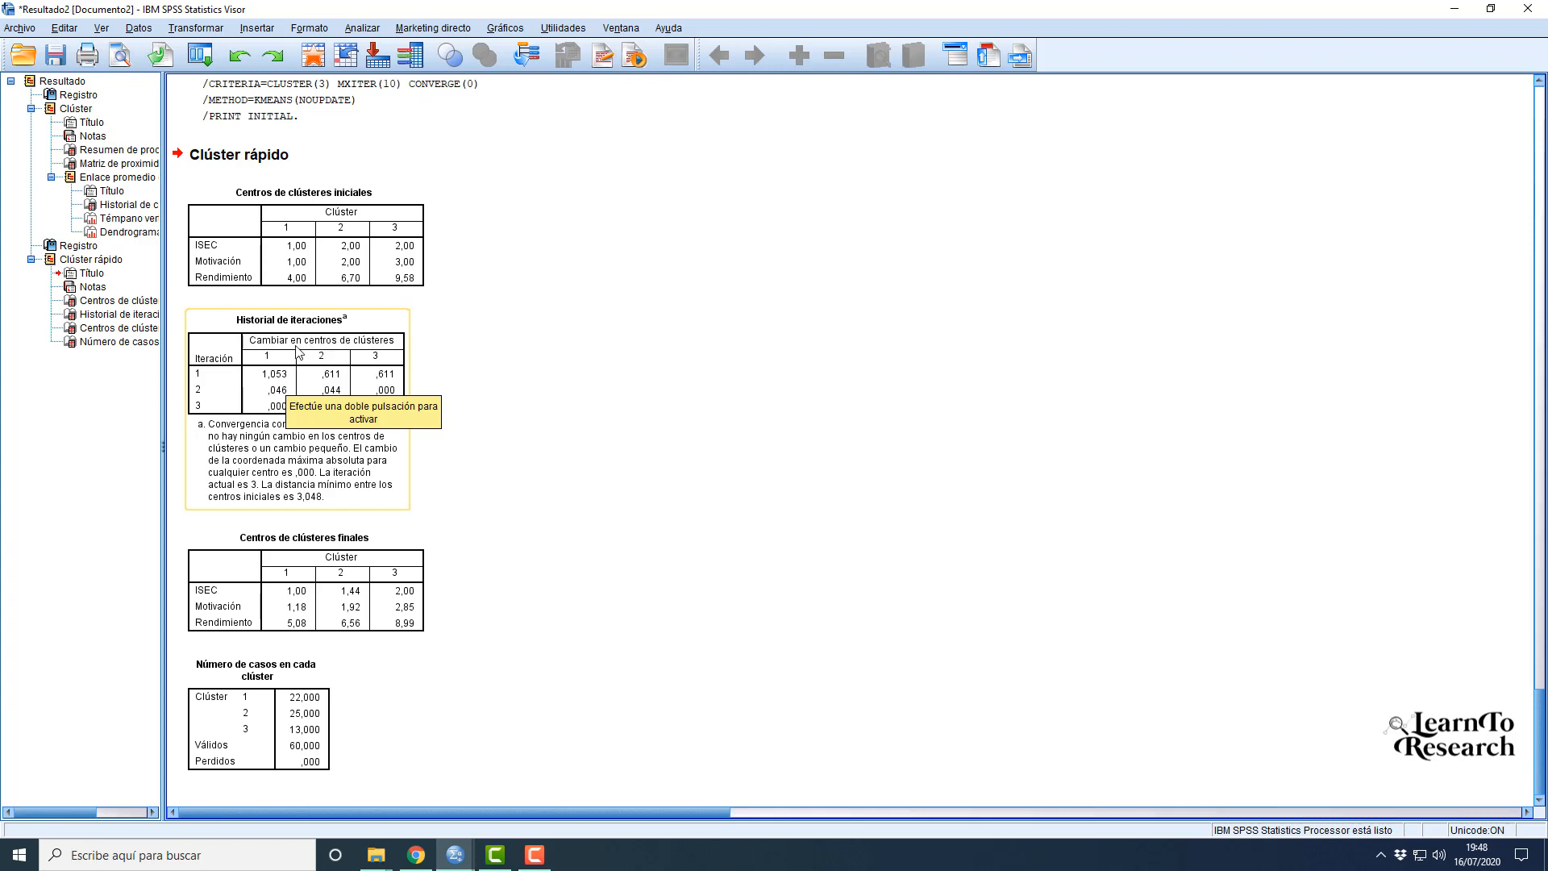
pyautogui.click(290, 259)
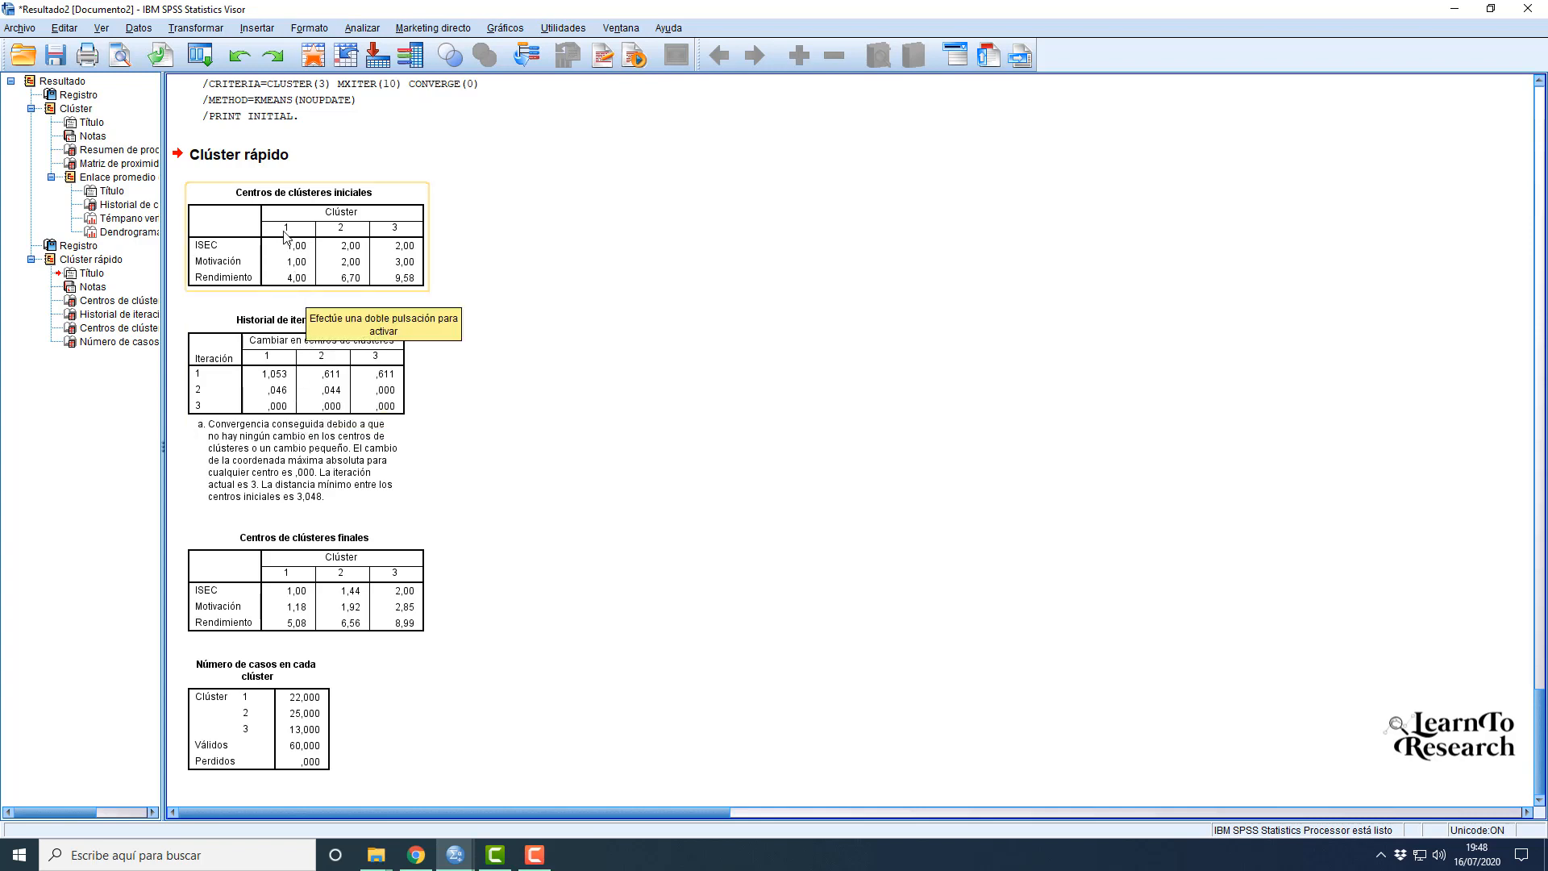
pyautogui.click(518, 517)
pyautogui.click(406, 585)
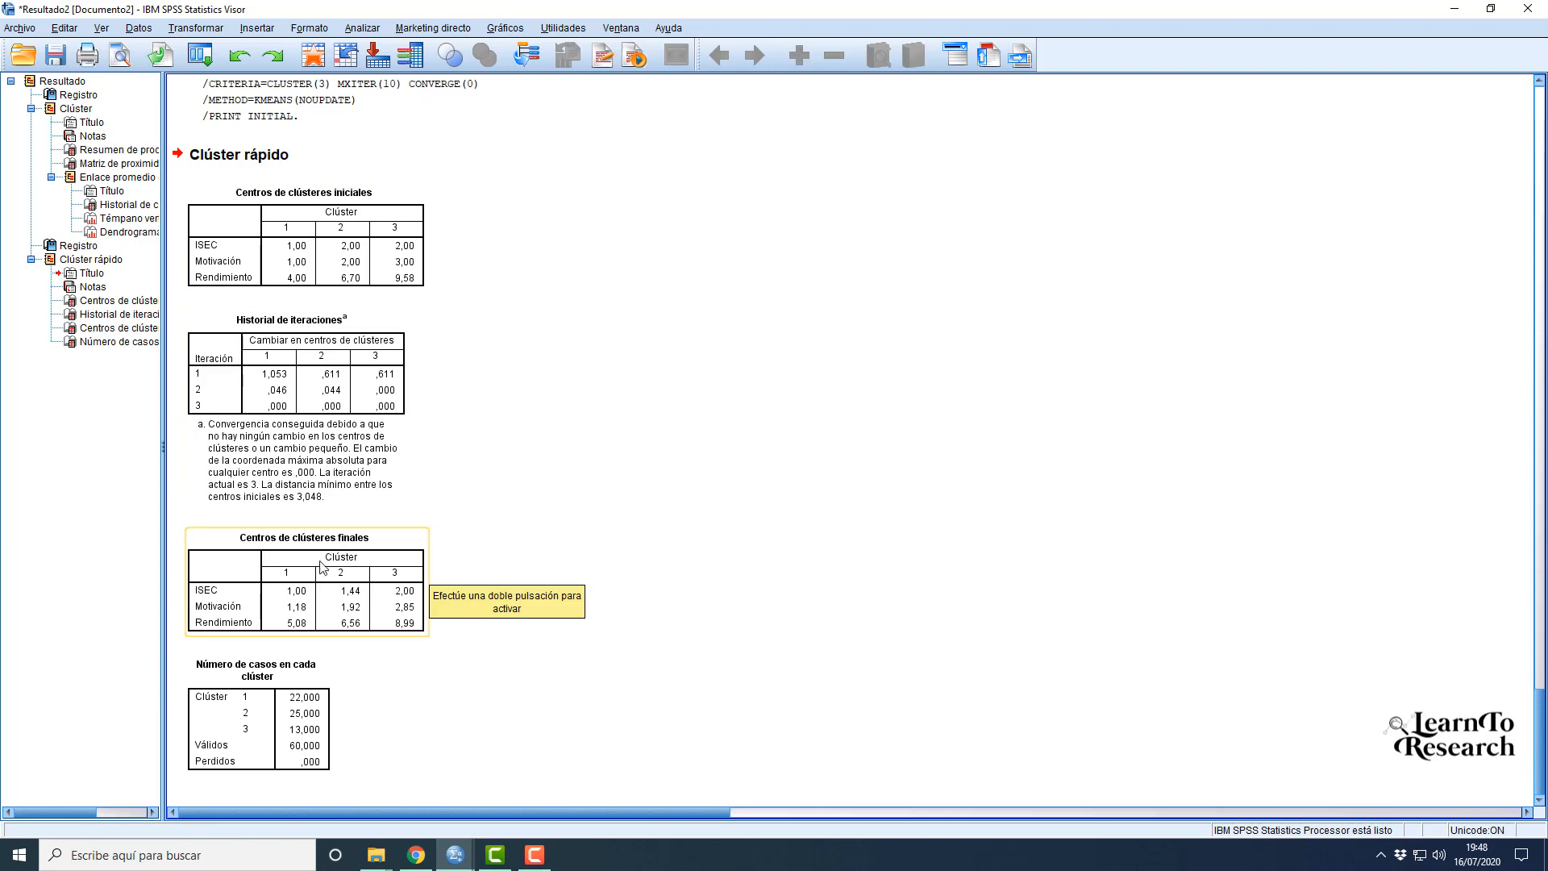
pyautogui.click(495, 424)
pyautogui.click(321, 233)
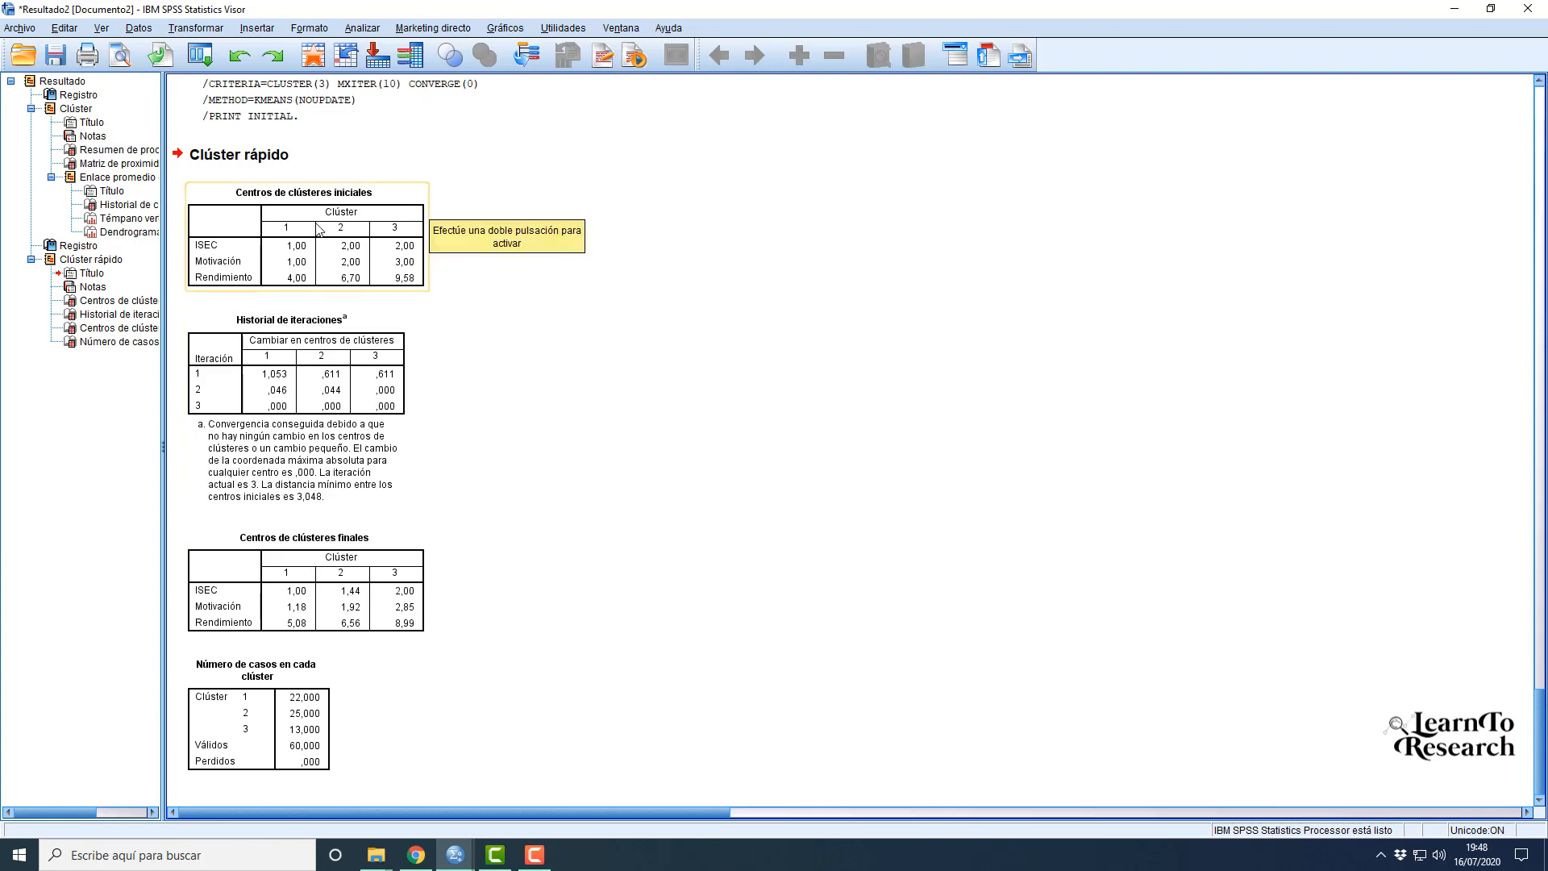
pyautogui.click(318, 579)
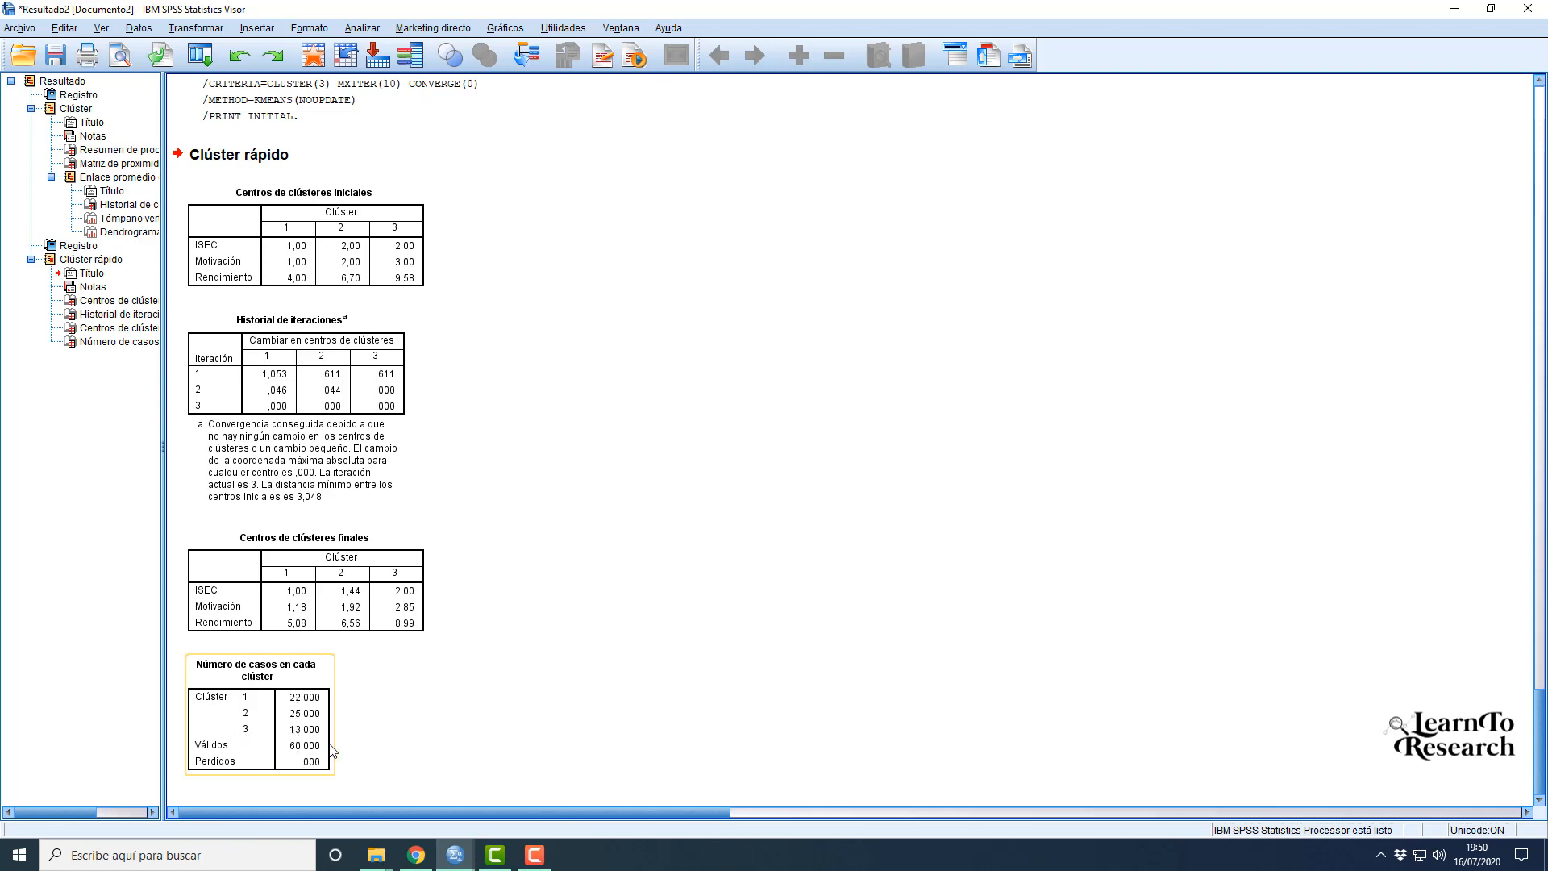
pyautogui.click(641, 702)
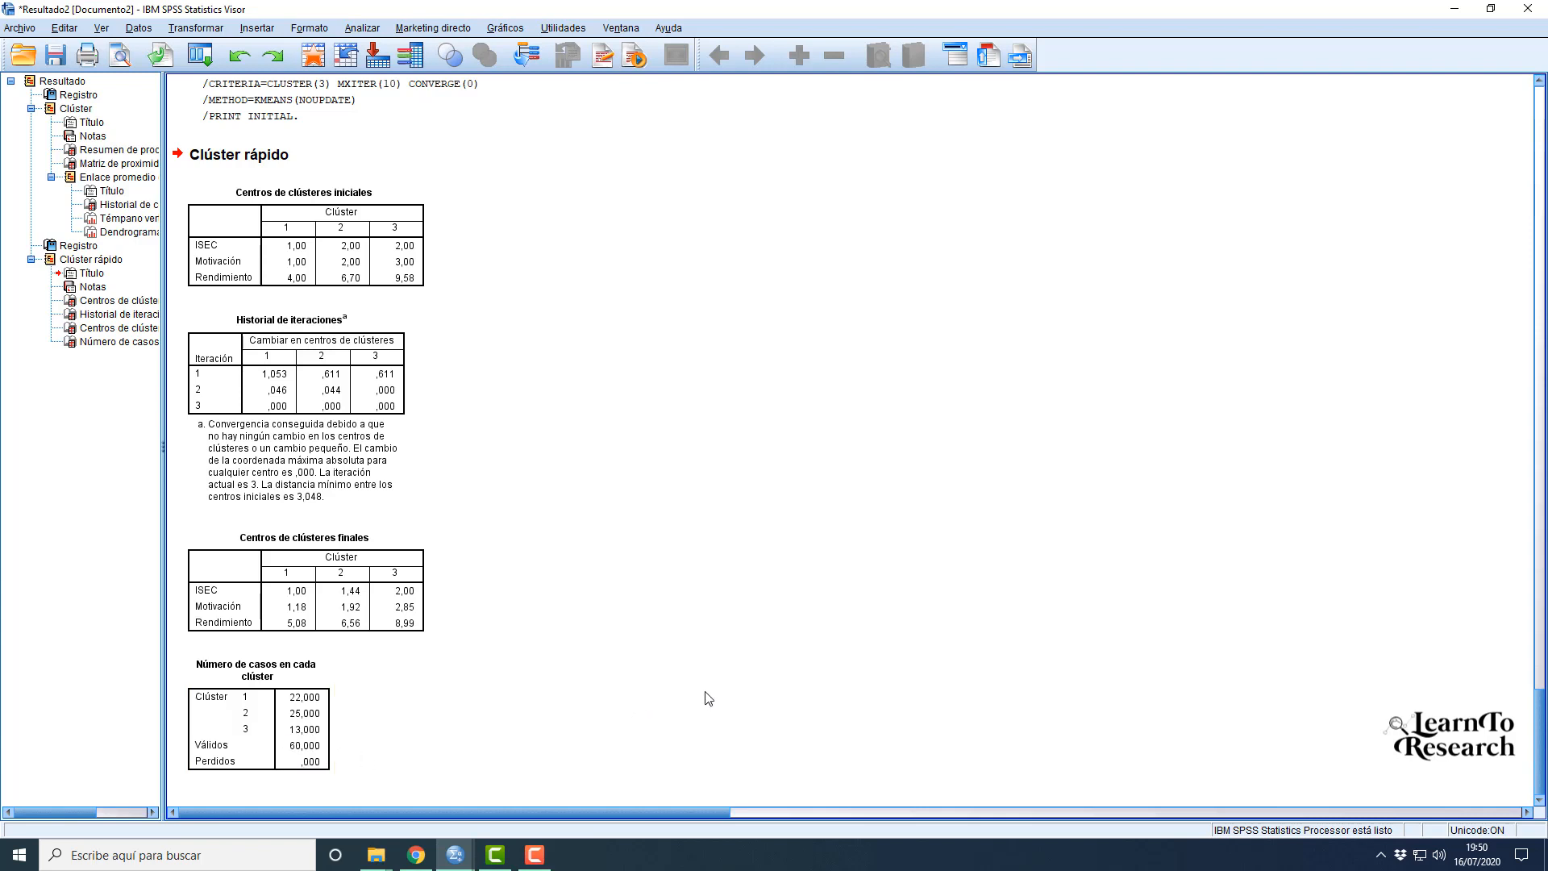